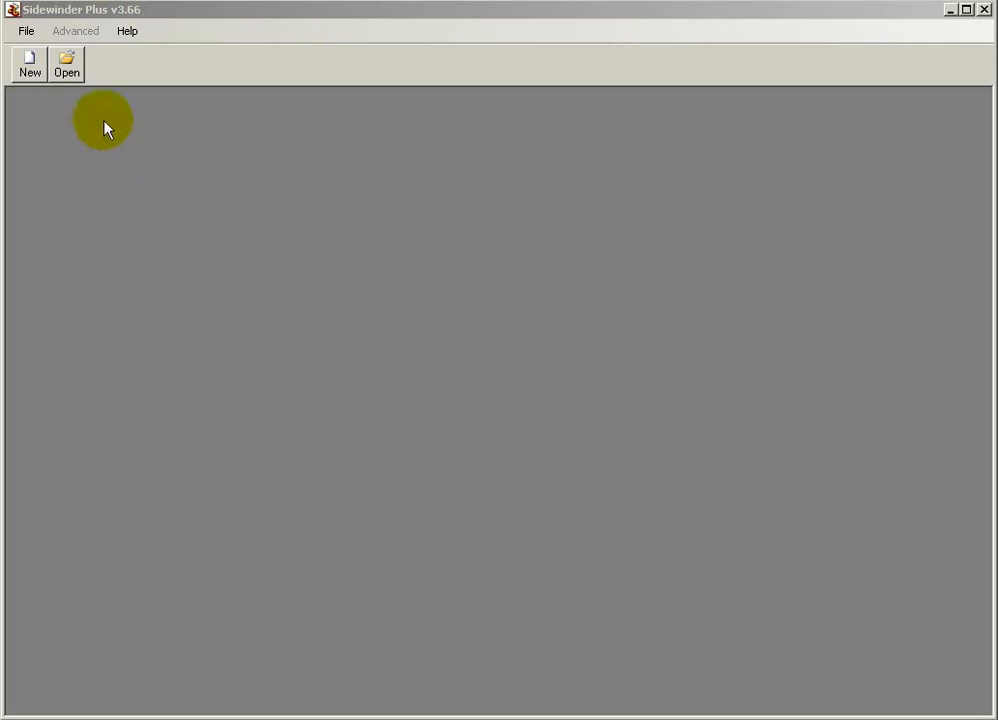
Create a new conveyor file and look over its project information, main input, vertical profile and conveyor profile pages
left_click(27, 75)
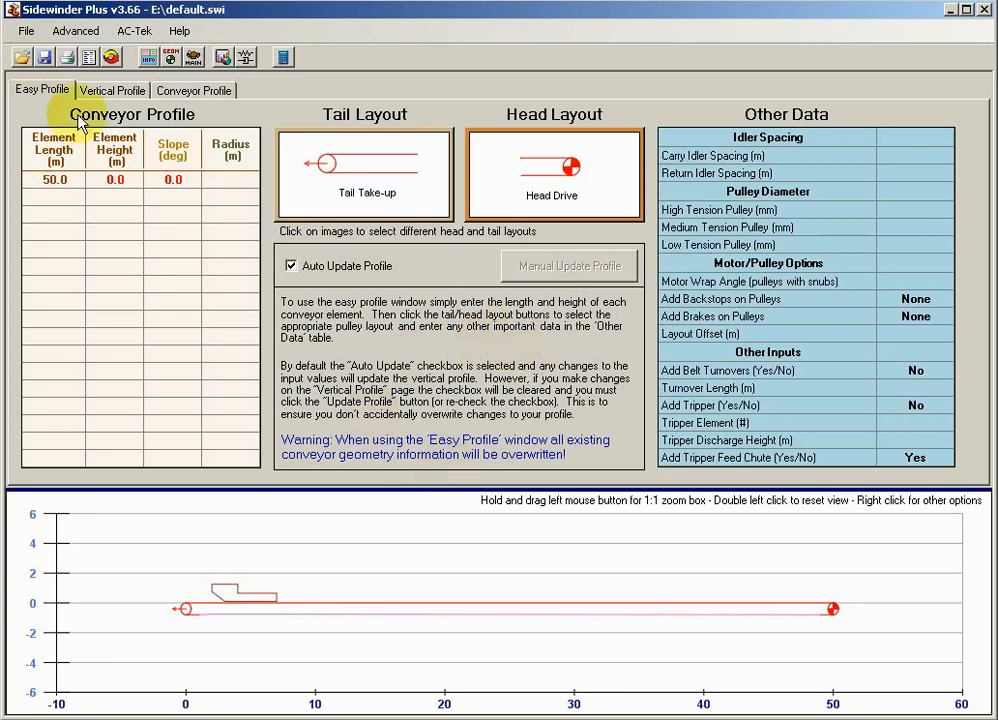
left_click(148, 56)
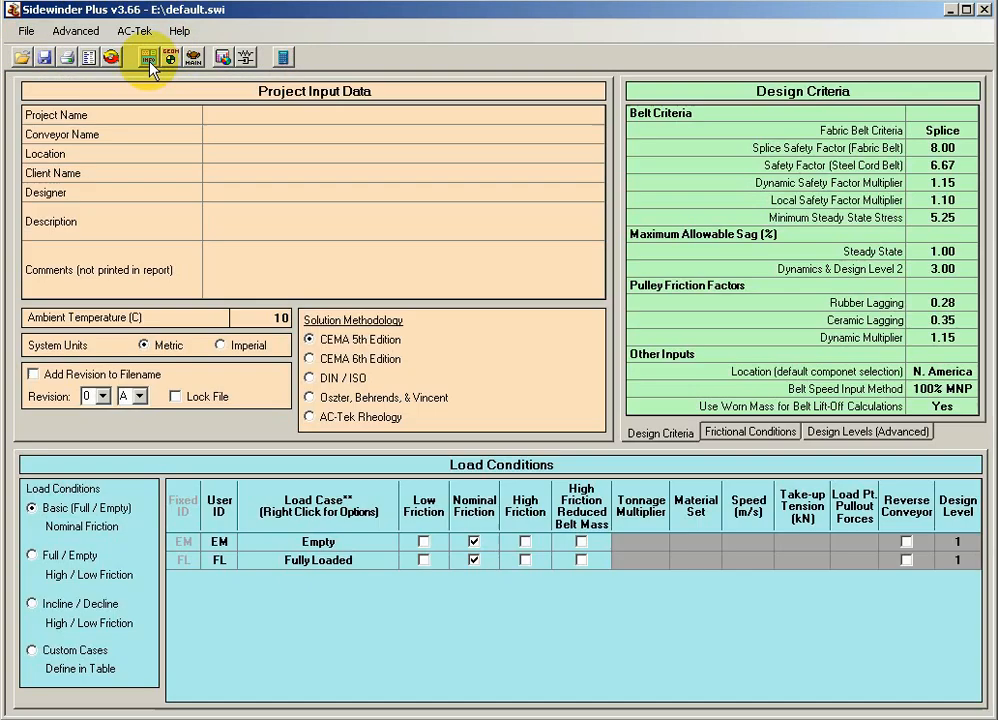
left_click(192, 57)
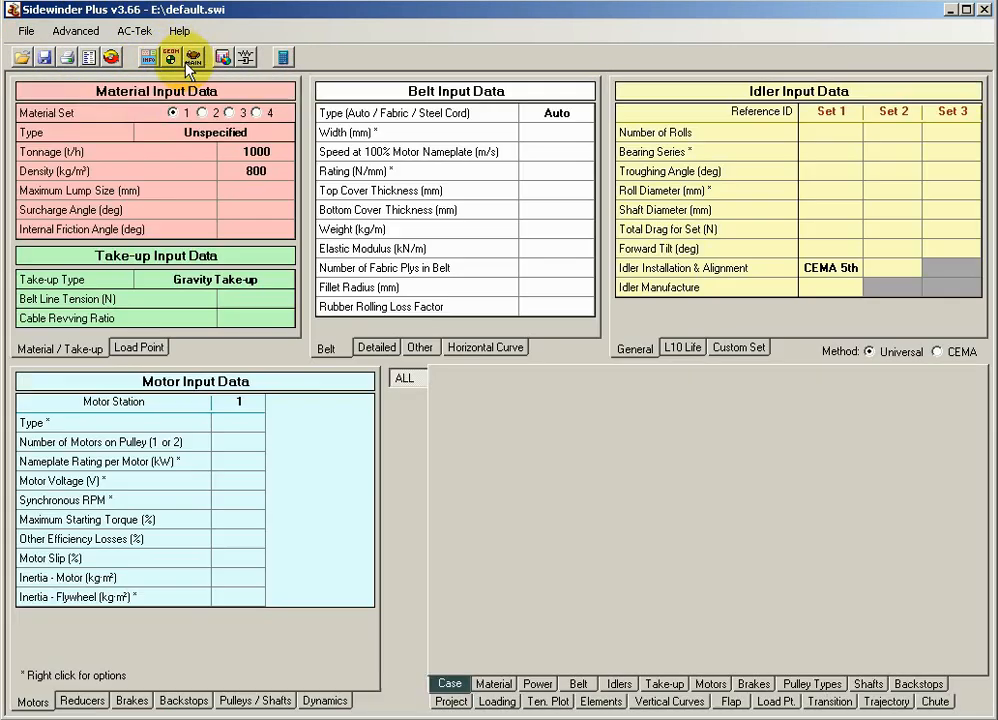
left_click(171, 64)
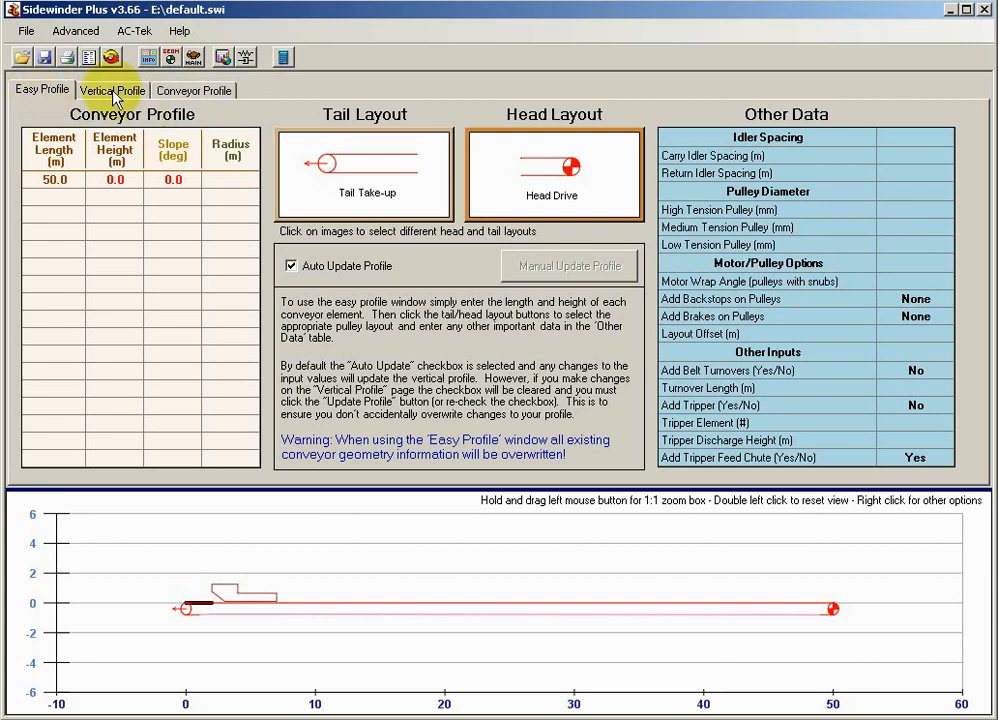
left_click(113, 91)
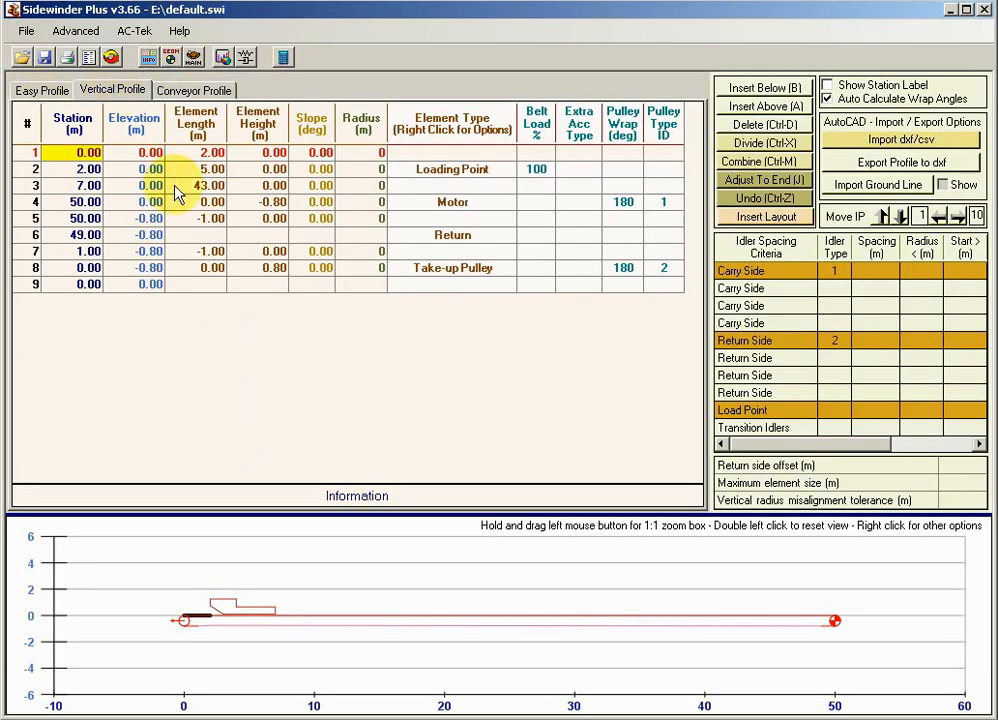
left_click(185, 91)
left_click(42, 90)
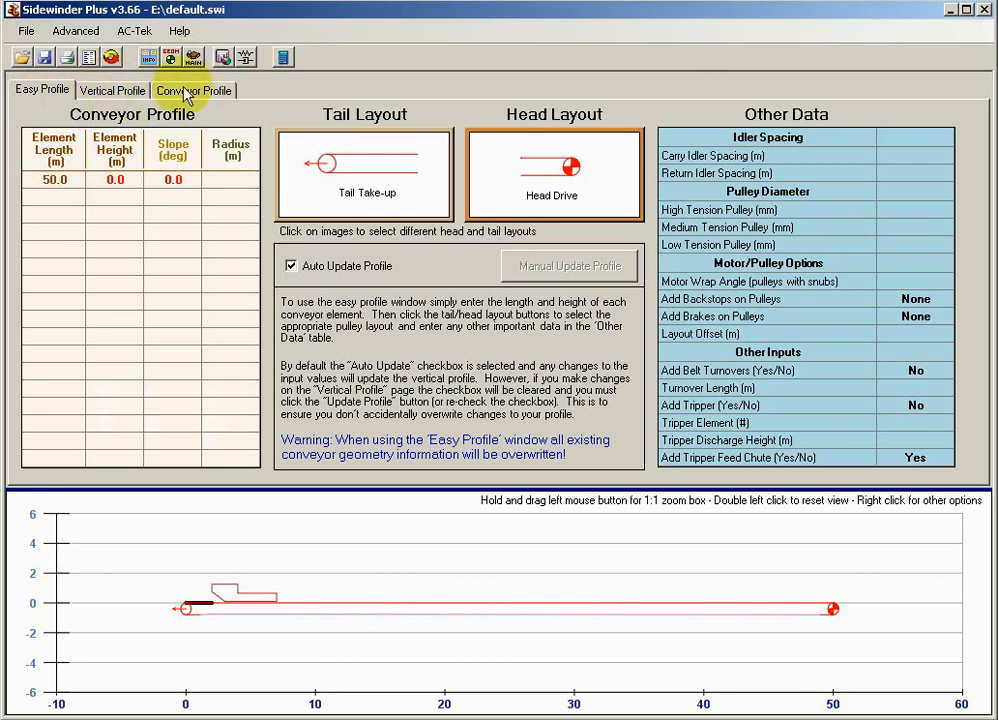
Keep the first conveyor element's length at 50 m in the easy profile table
double_click(60, 196)
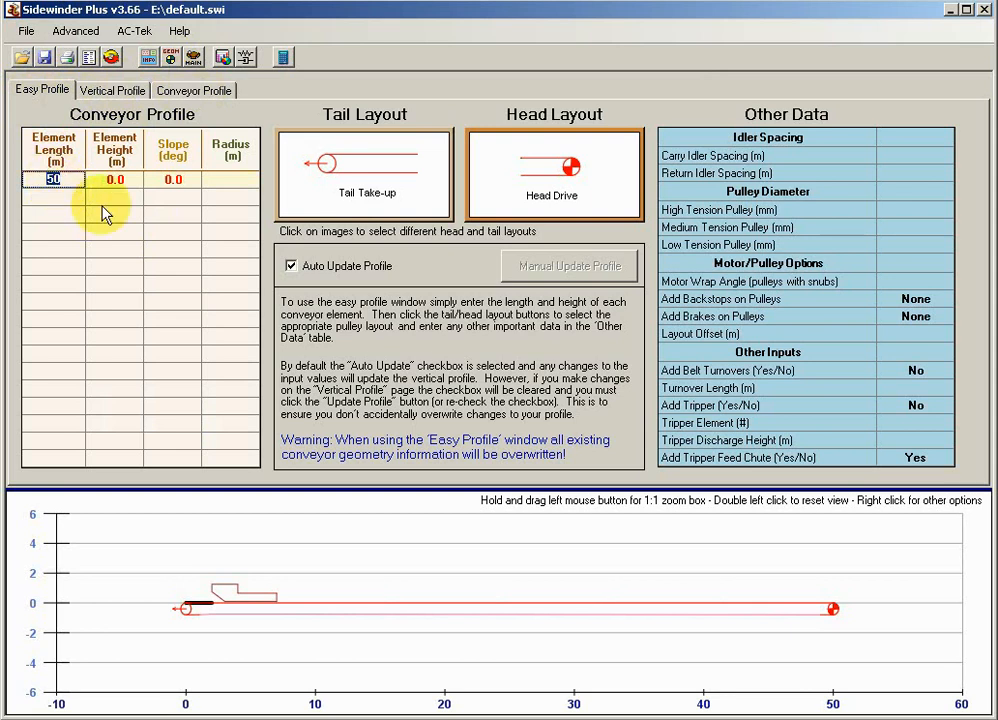
key("Return")
key("Up")
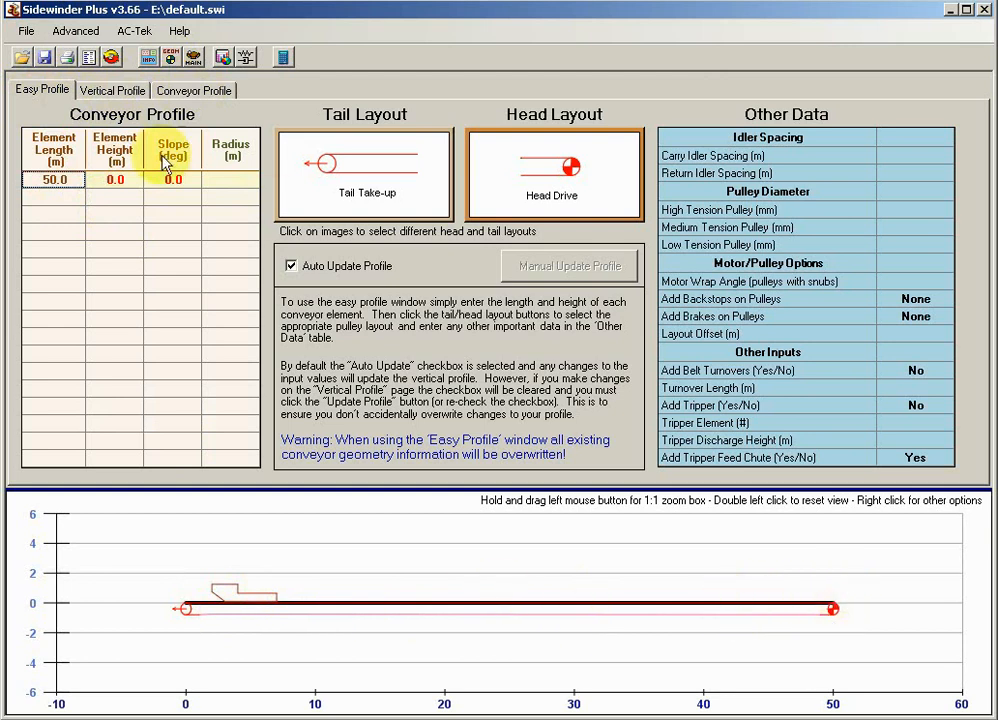
Examine the loading point and its neighbouring elements in the vertical profile table
left_click(110, 91)
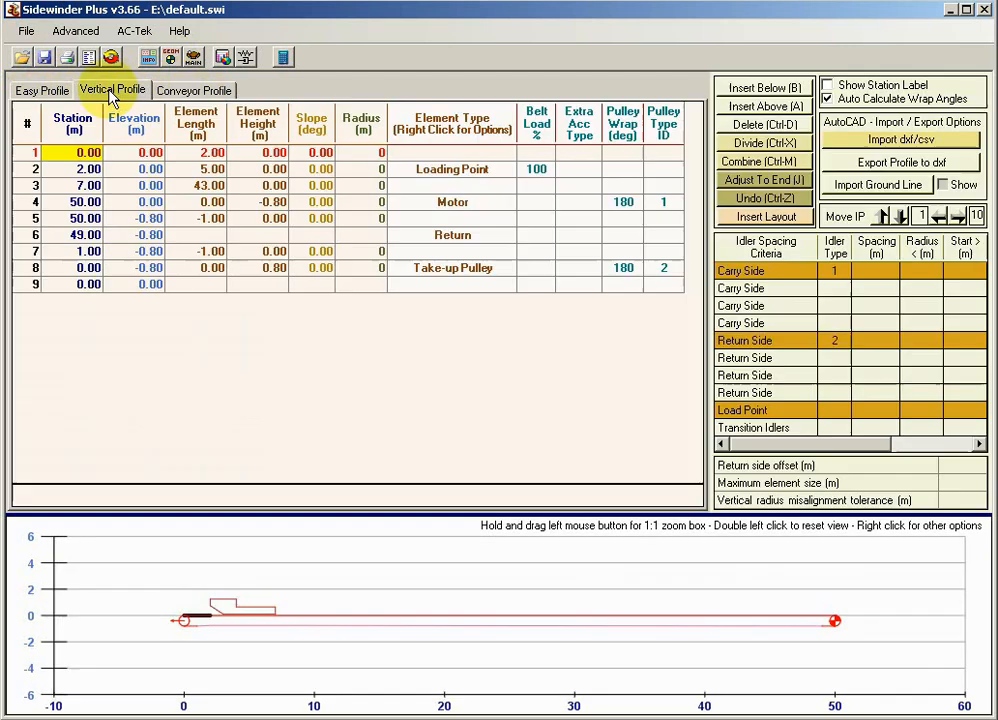
left_click(415, 155)
left_click(430, 187)
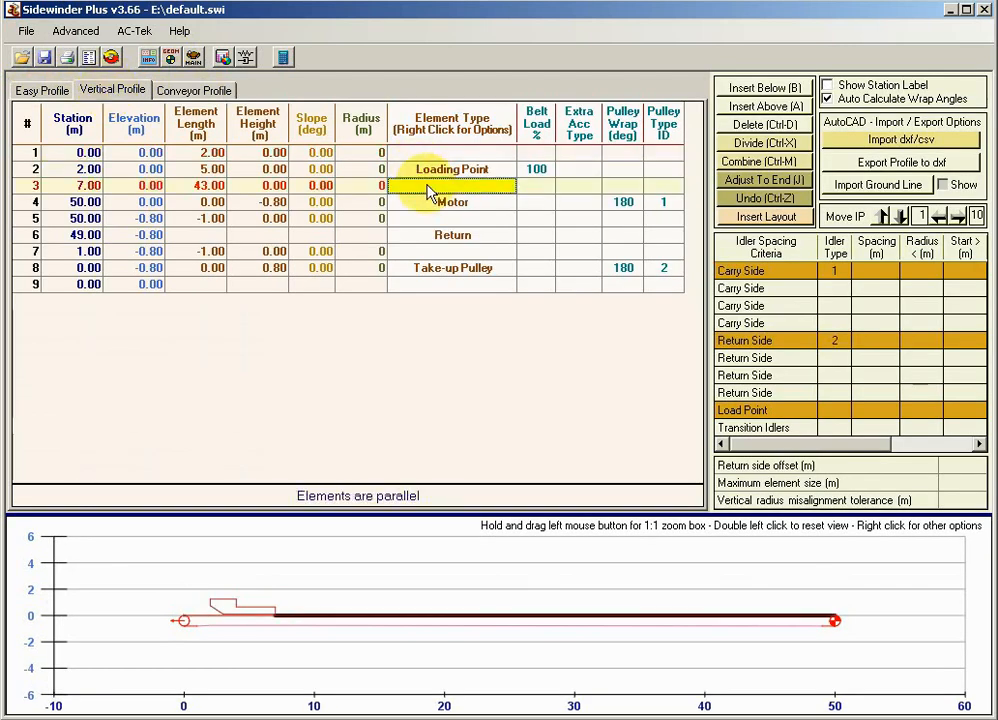
left_click(430, 172)
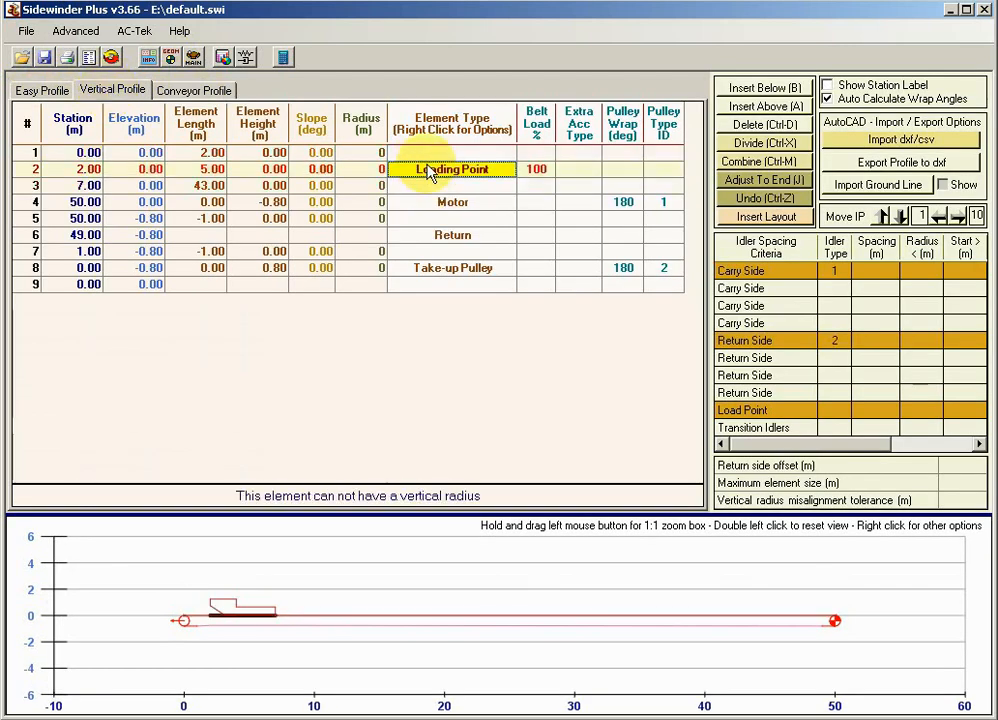
Add a second conveyor element 65 m long and 15 m high to the easy profile
left_click(44, 91)
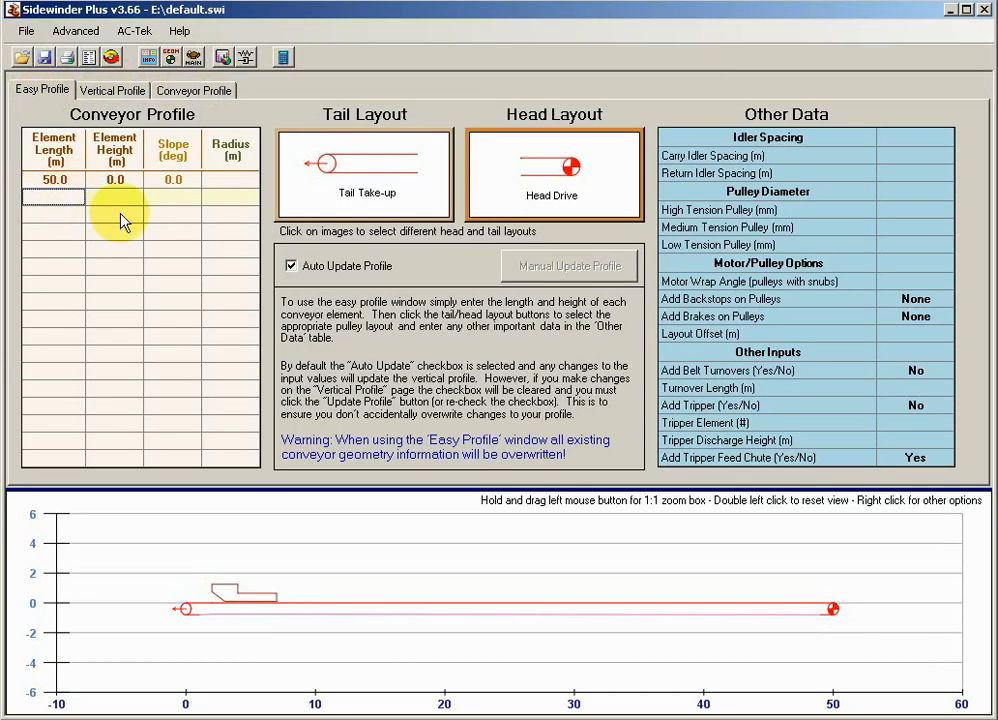
type("65")
key("Tab")
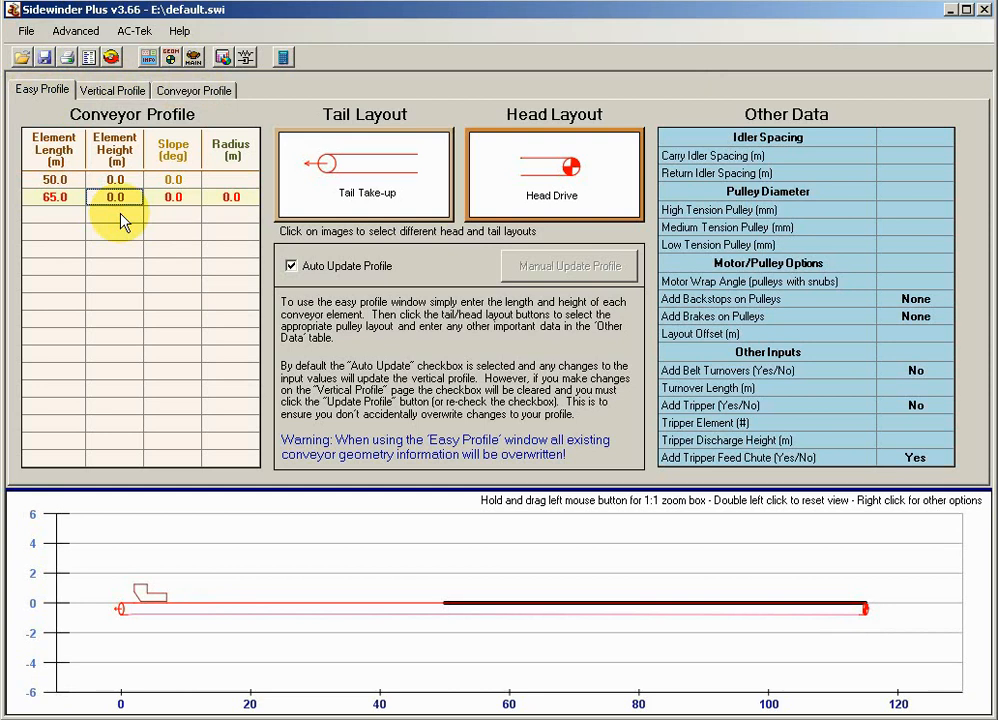
key("Return")
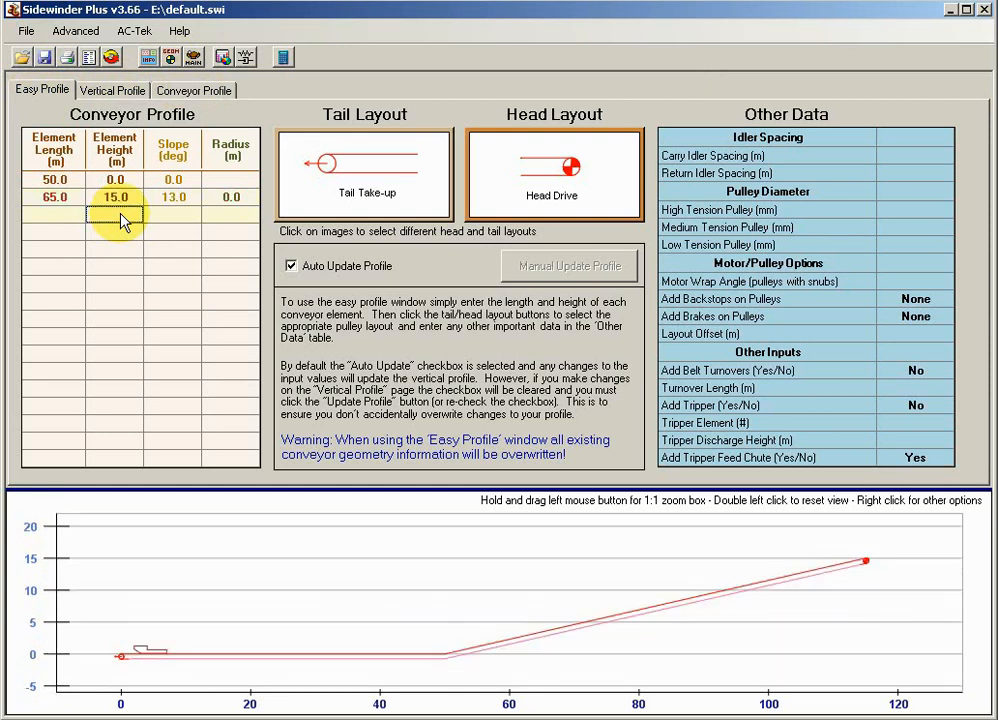
Add a third conveyor element 50 m long with zero height to the easy profile
key("Left")
type("50")
key("Tab")
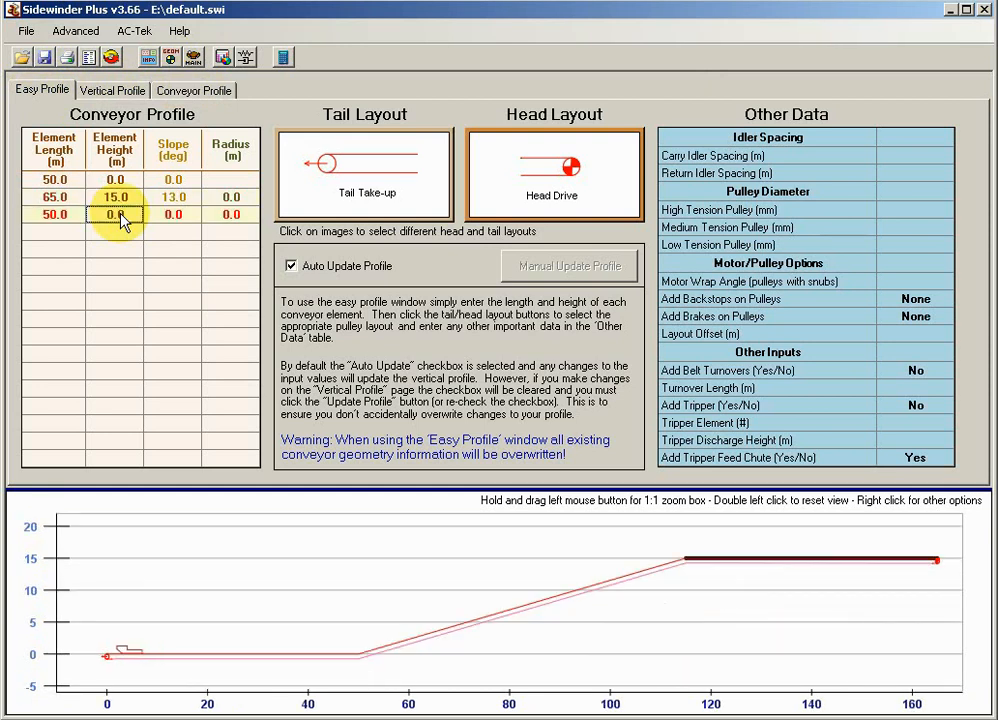
key("Return")
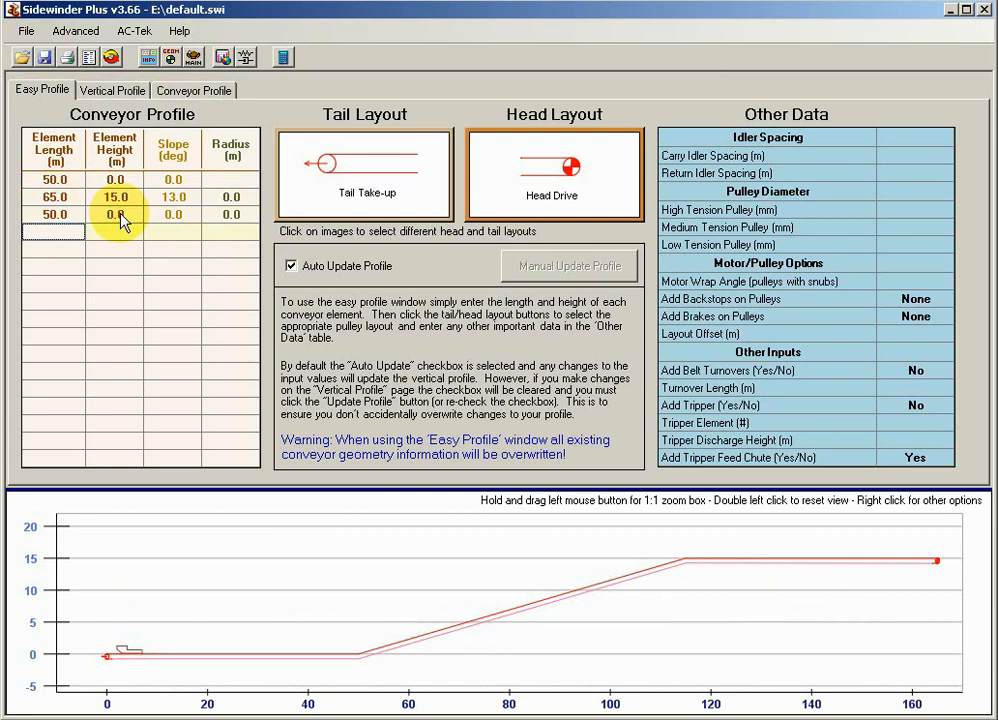
Set the slope of the third conveyor element to -10 degrees
key("Up")
key("Right")
key("Right")
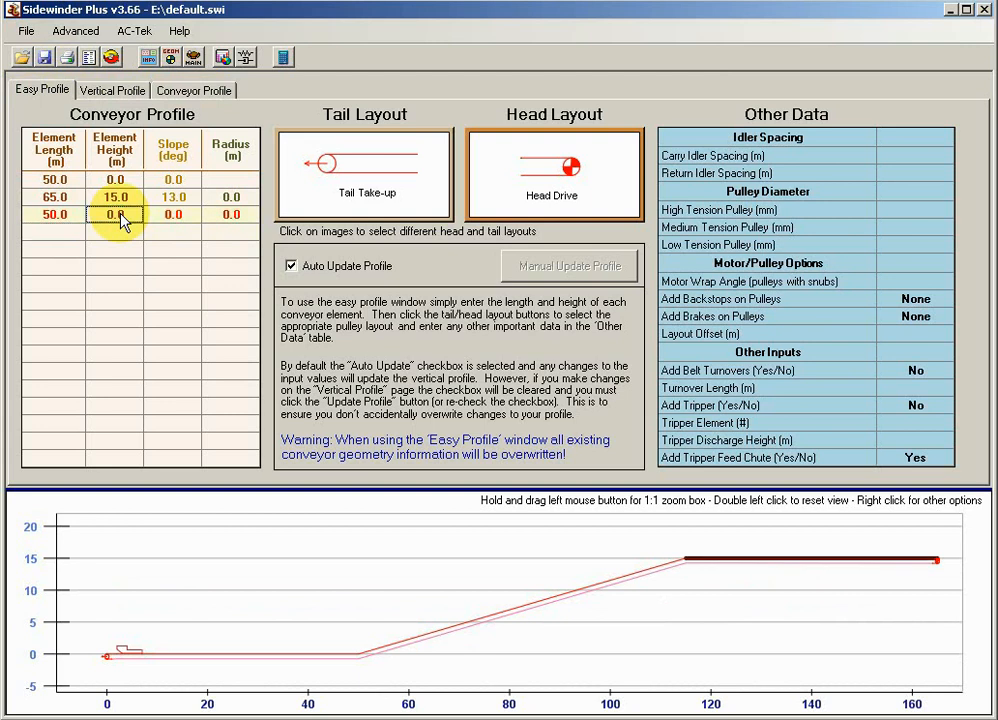
type("-10")
key("Up")
key("Left")
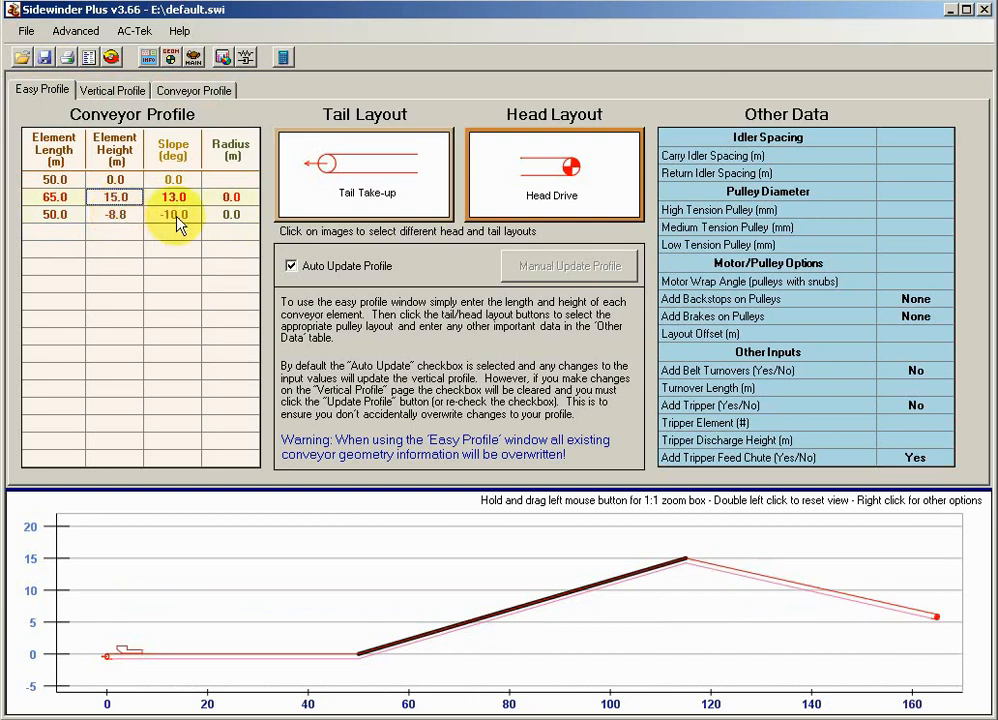
Try a height of -9 m on the third element and set its slope back to -10 degrees
left_click(130, 218)
type("-")
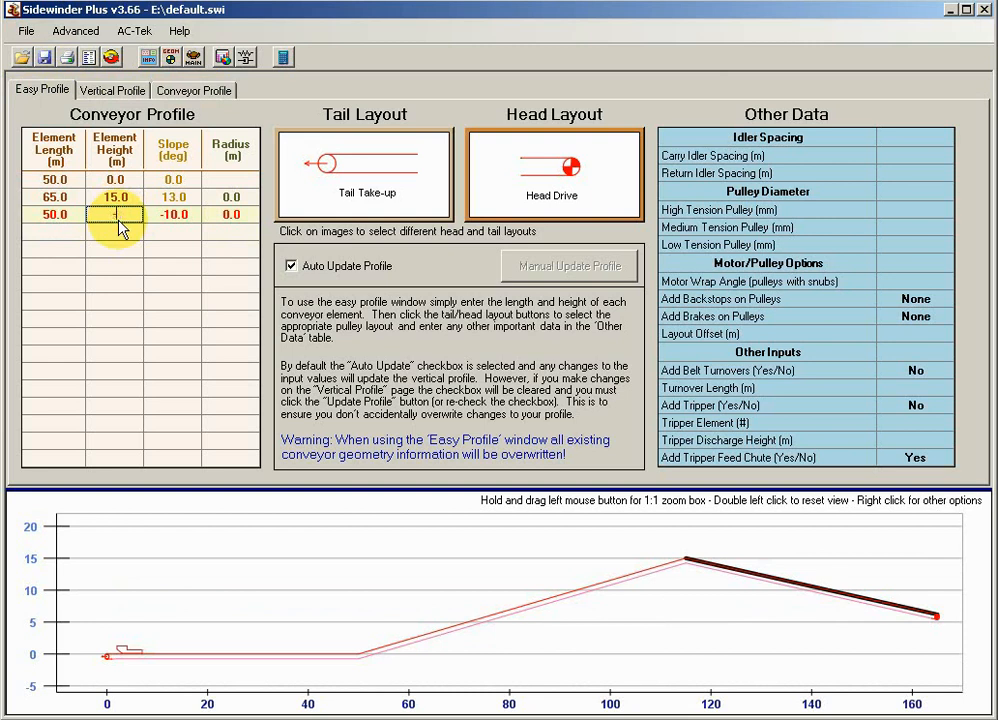
type("9")
left_click(190, 215)
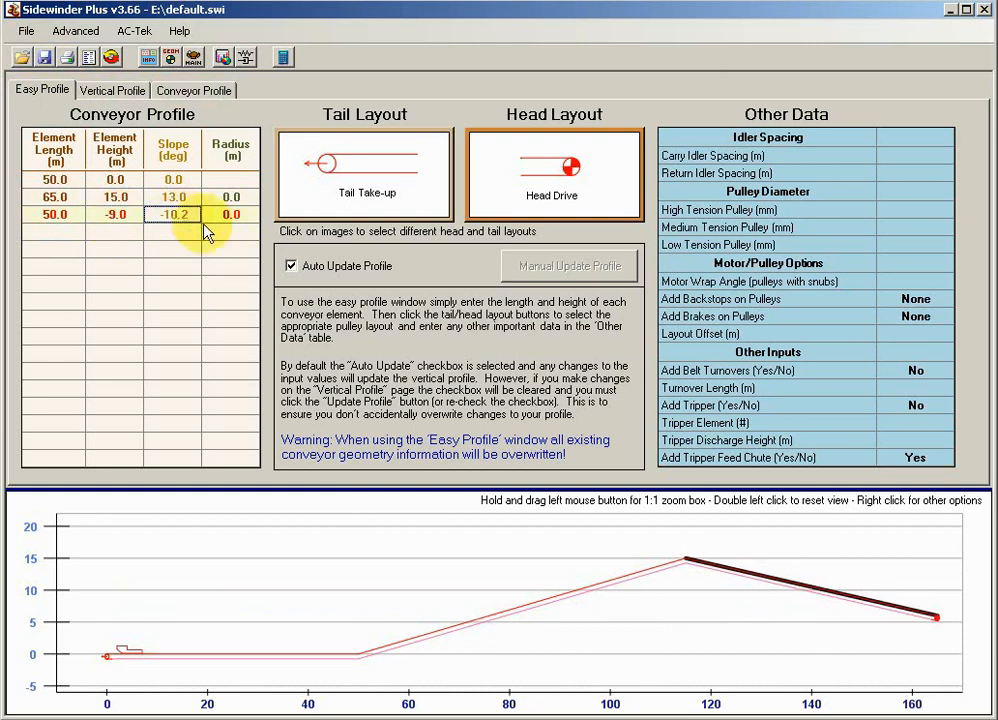
type("-10")
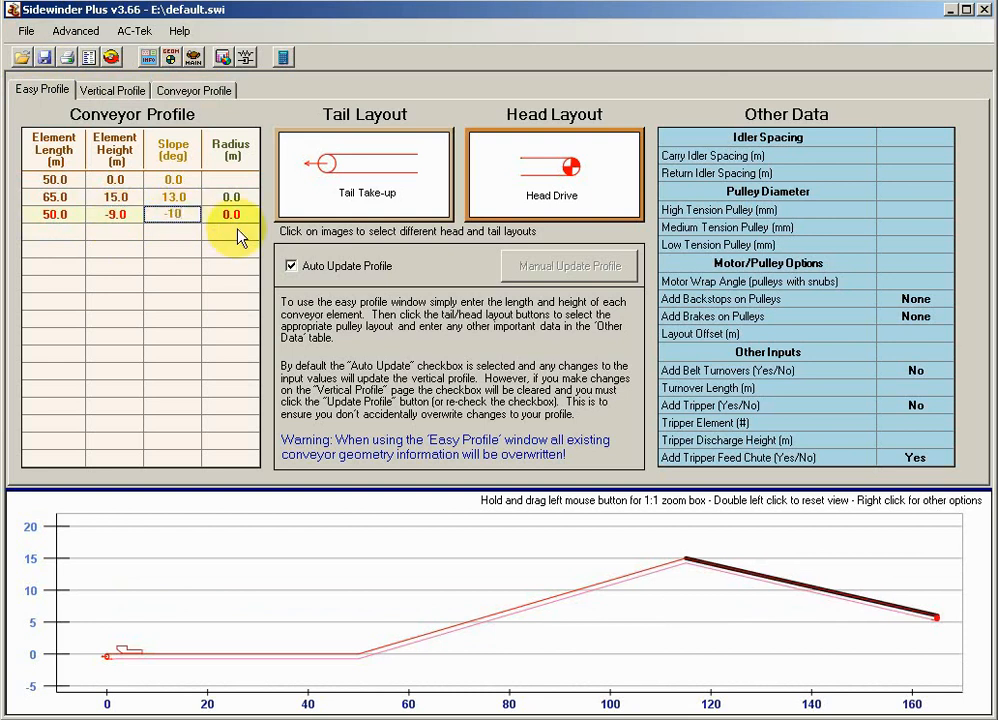
key("Return")
Add a fourth, level conveyor element 75 m long to the easy profile
key("Left")
key("Left")
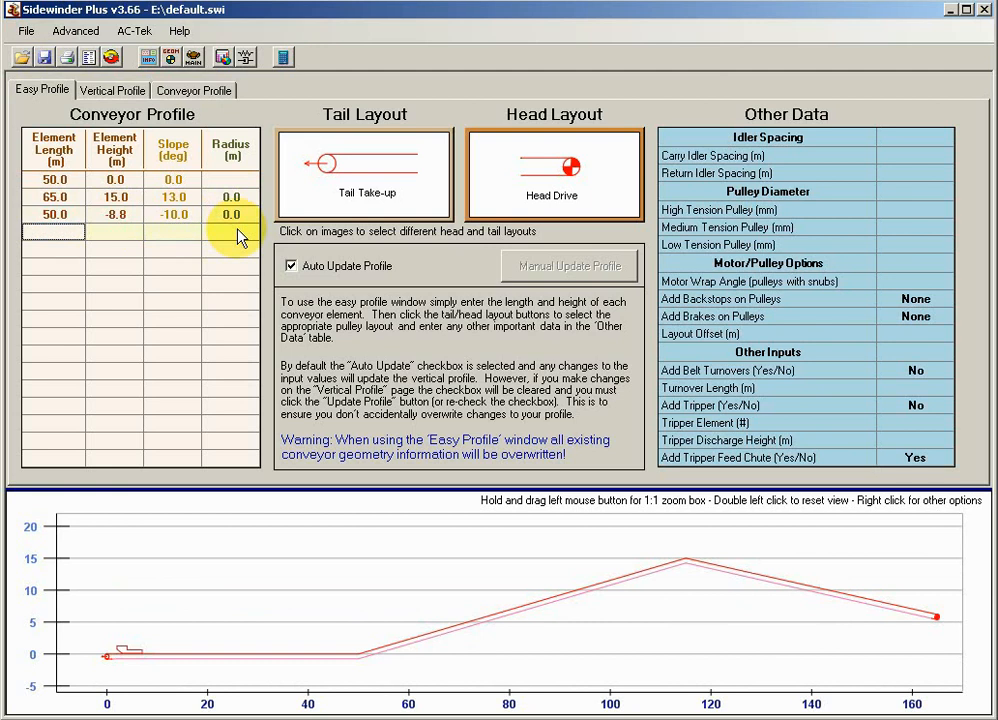
type("75")
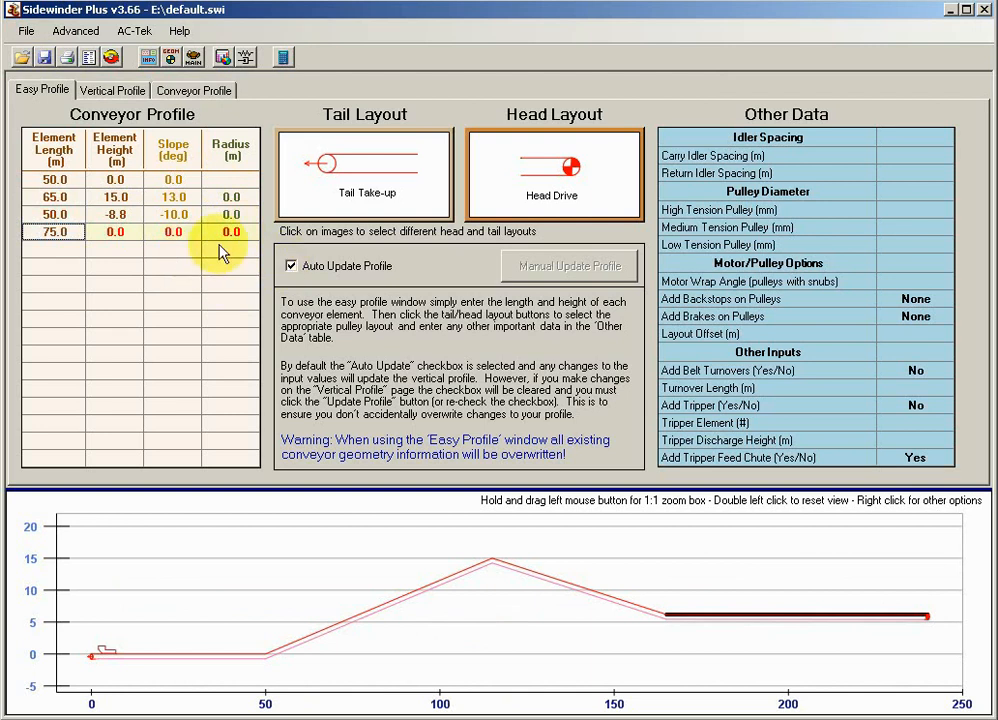
Try a 15 m radius on the second element and a curve radius on the third, and reset both to 0
key("Up")
key("Up")
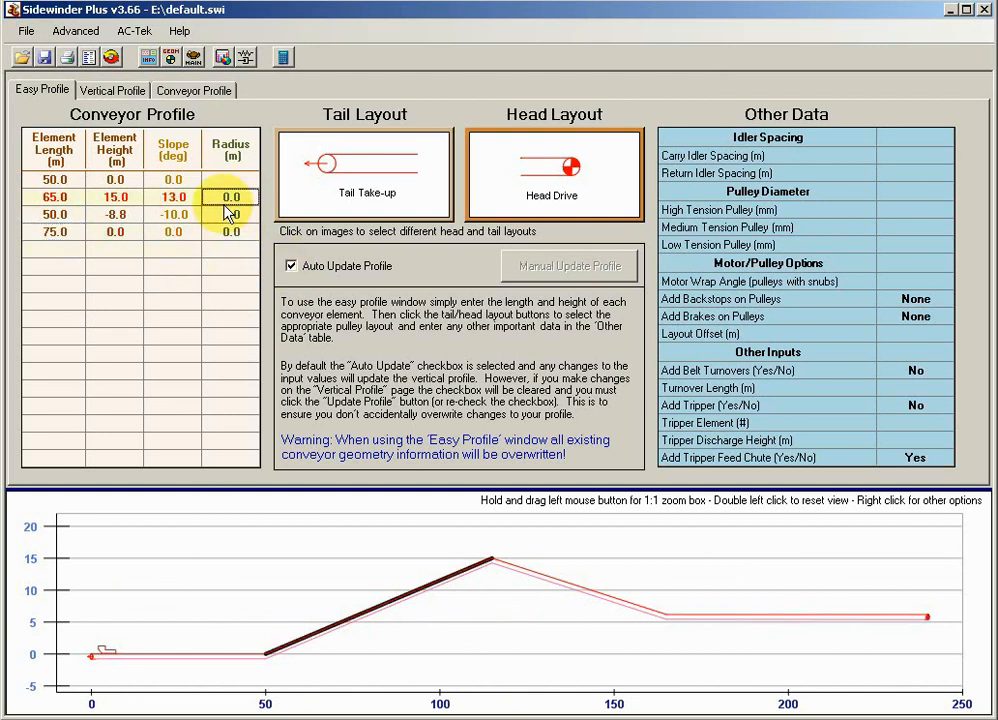
type("15")
key("Return")
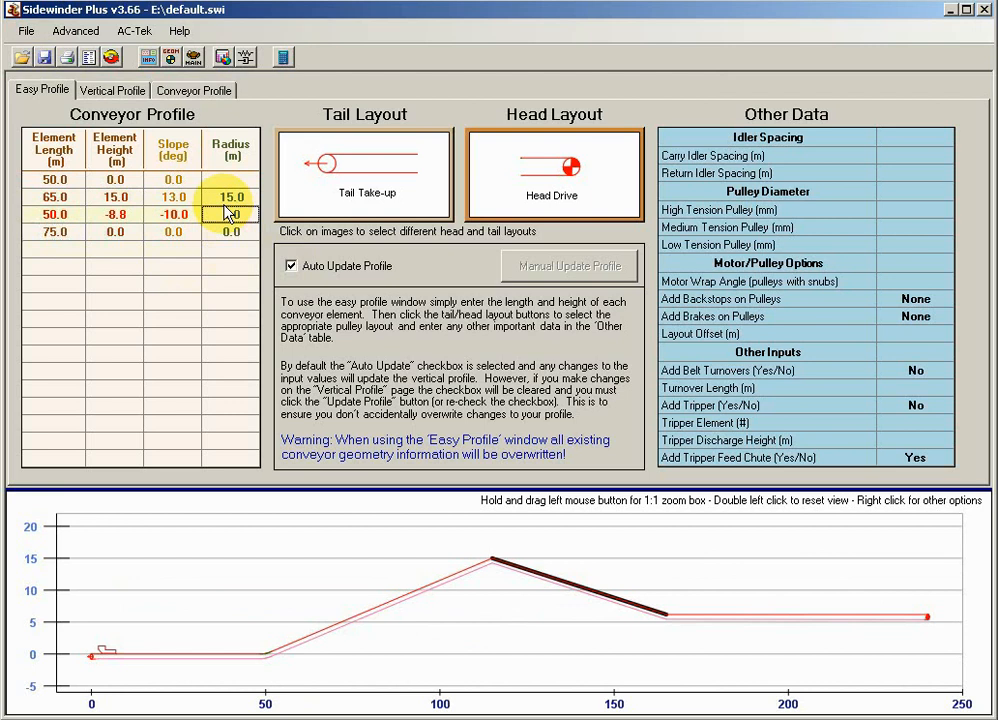
key("Up")
key("Down")
key("Up")
type("0")
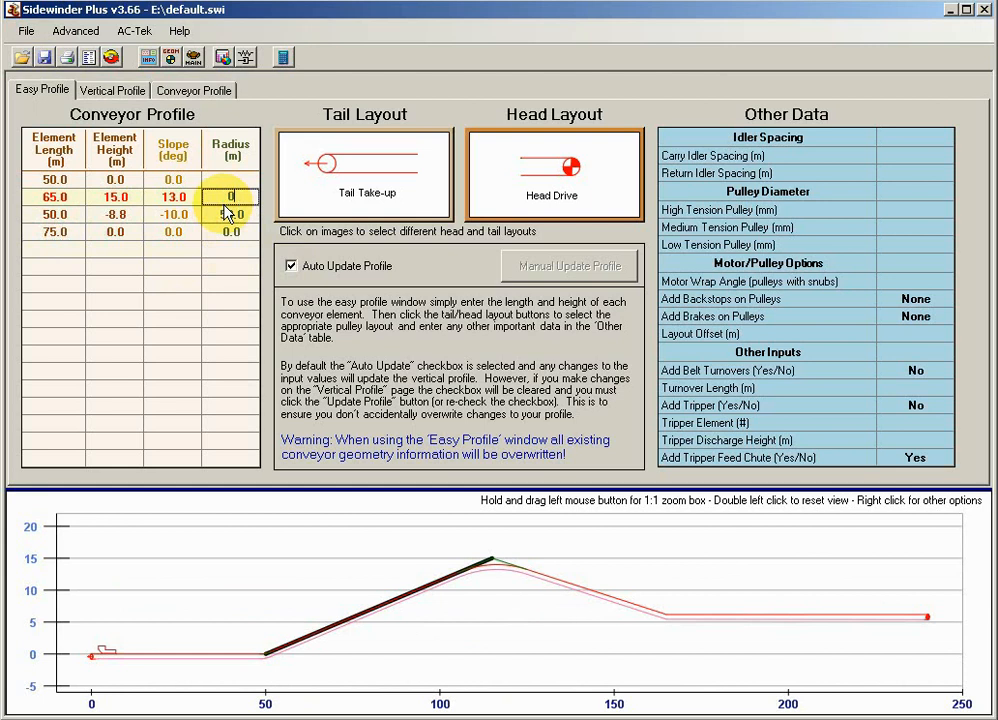
key("Return")
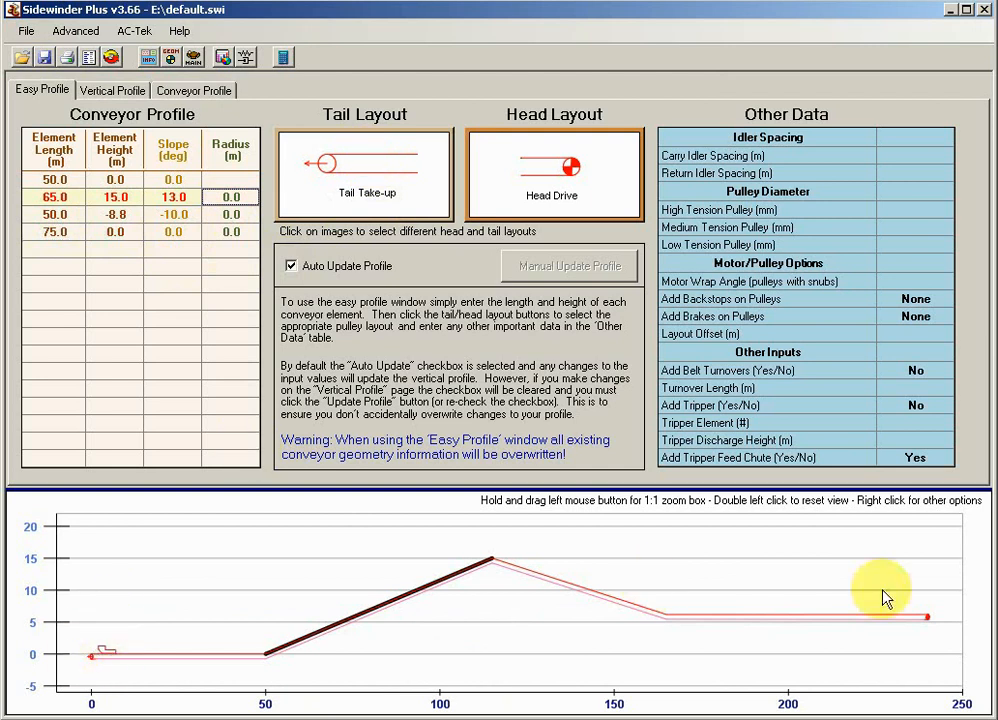
Review the vertical profile, and set the tail layout to Tail Pulley and the head layout to Head Drive & Vertical Take-up
left_click(112, 91)
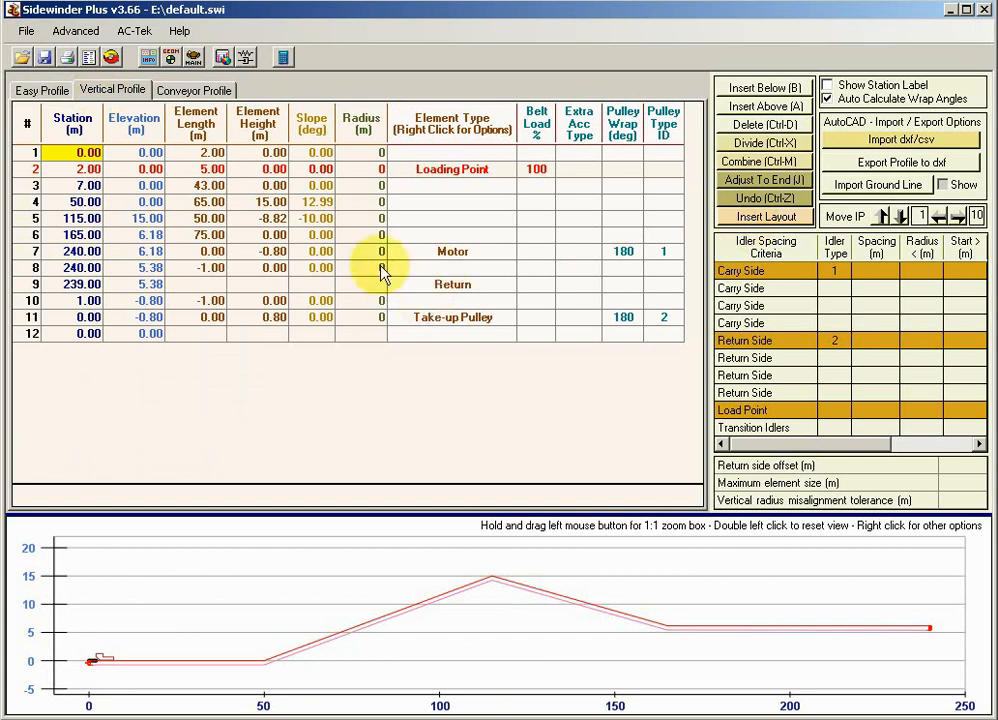
left_click(33, 92)
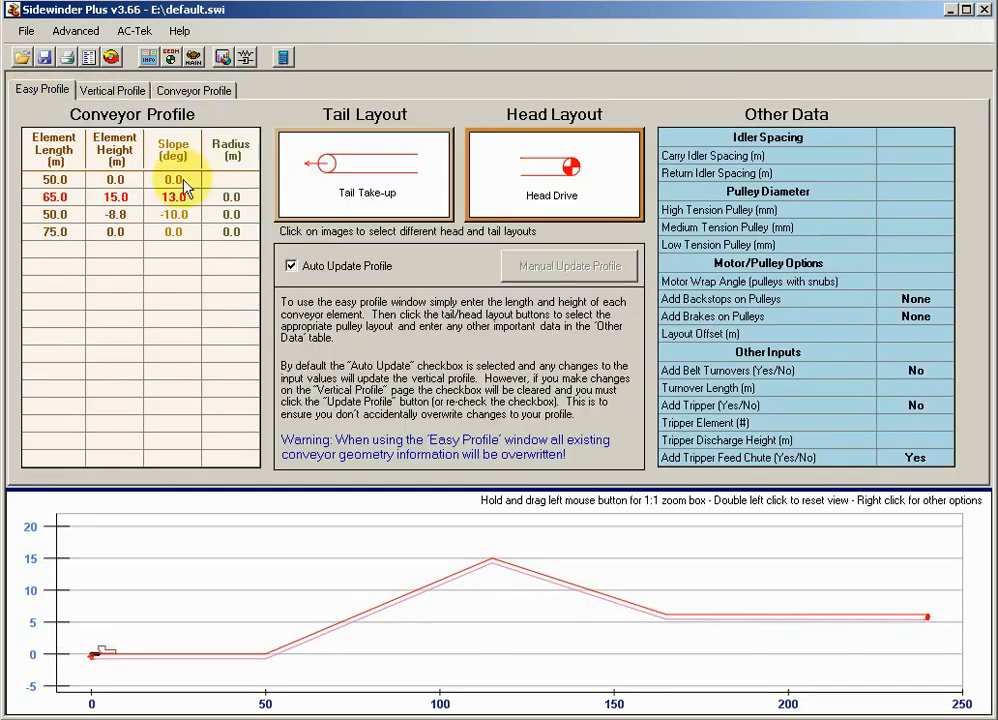
left_click(381, 175)
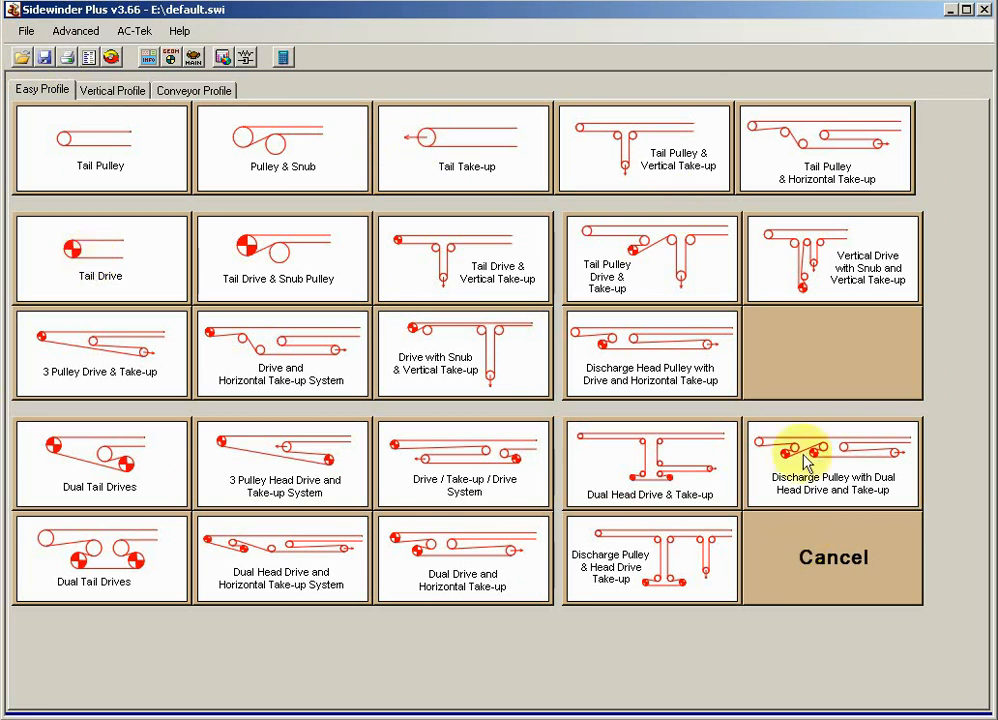
left_click(127, 166)
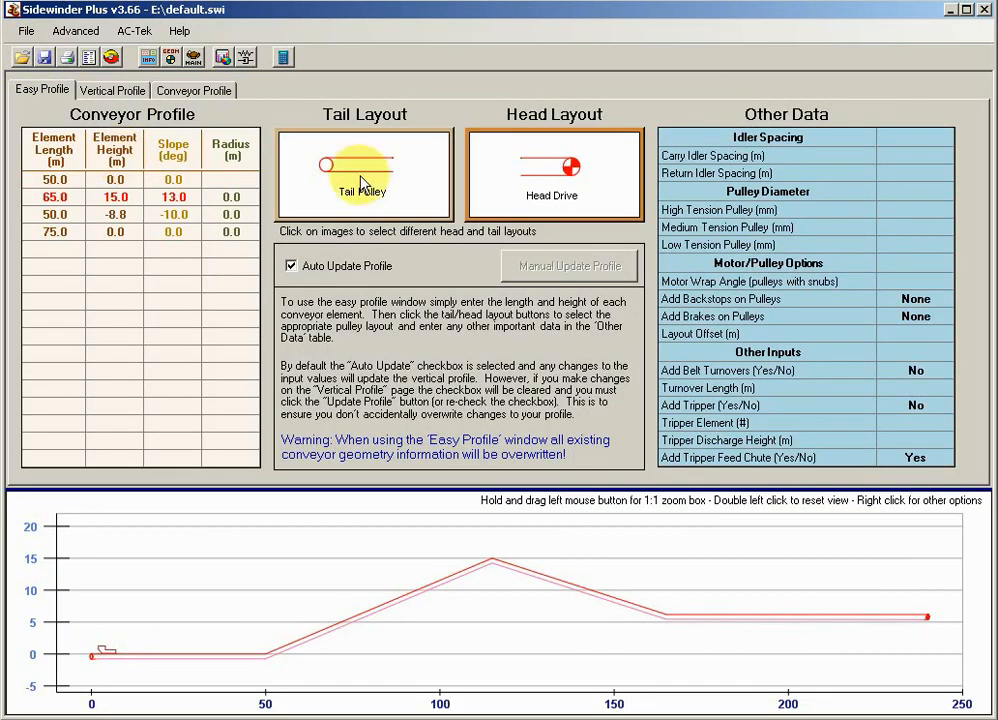
left_click(518, 185)
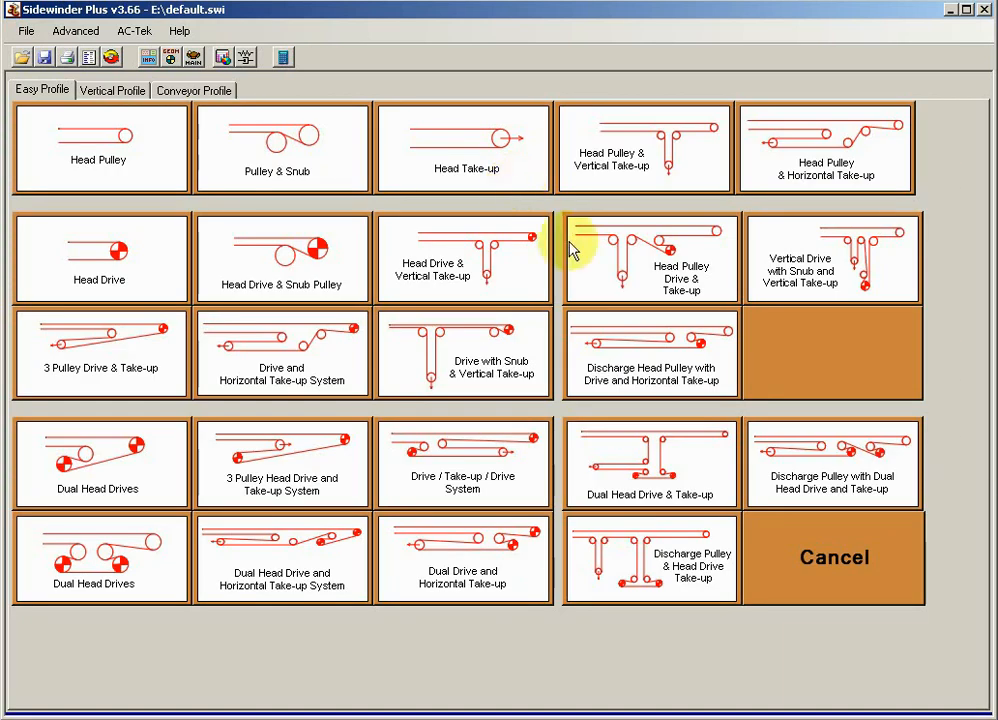
left_click(462, 250)
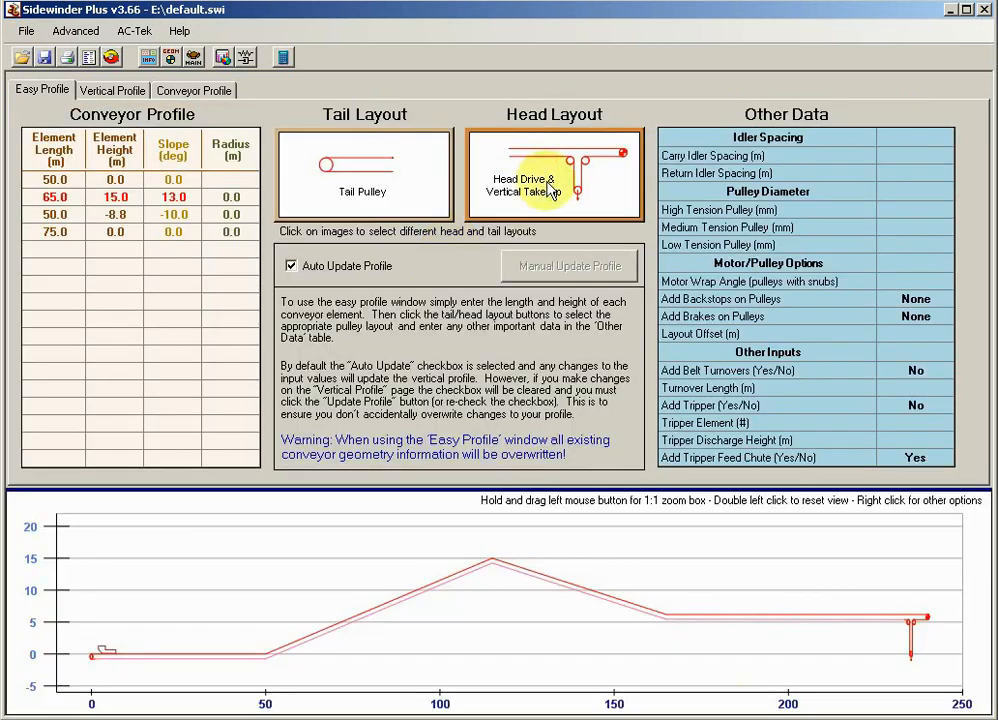
Inspect the vertical take-up near the head drive in the profile drawing and its elements in the vertical profile table
left_click_drag(930, 651, 946, 666)
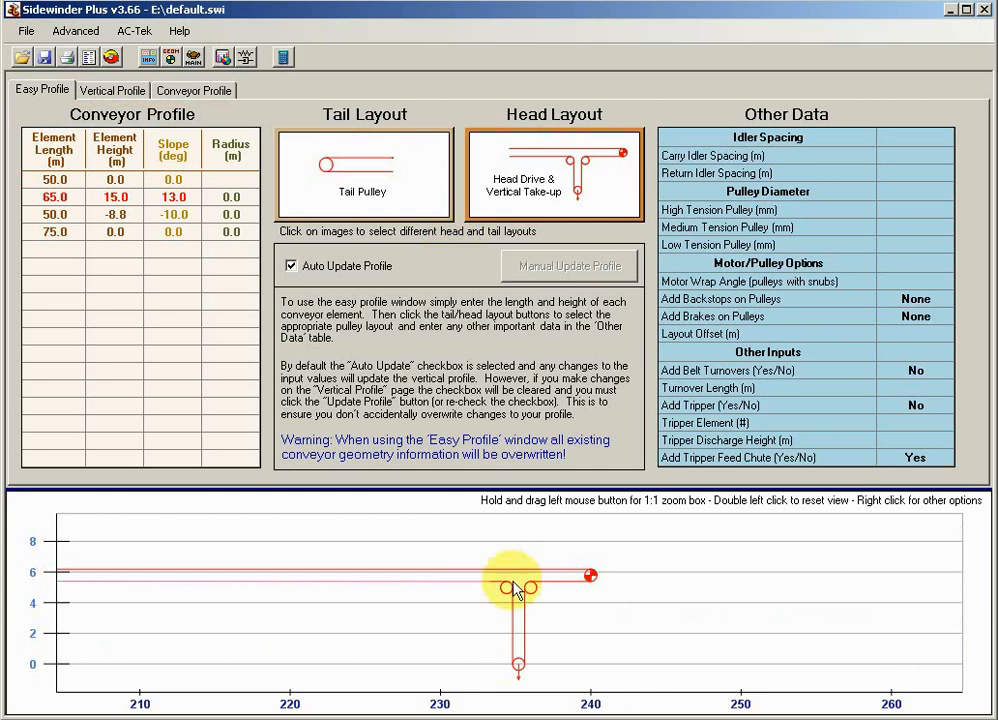
left_click(112, 90)
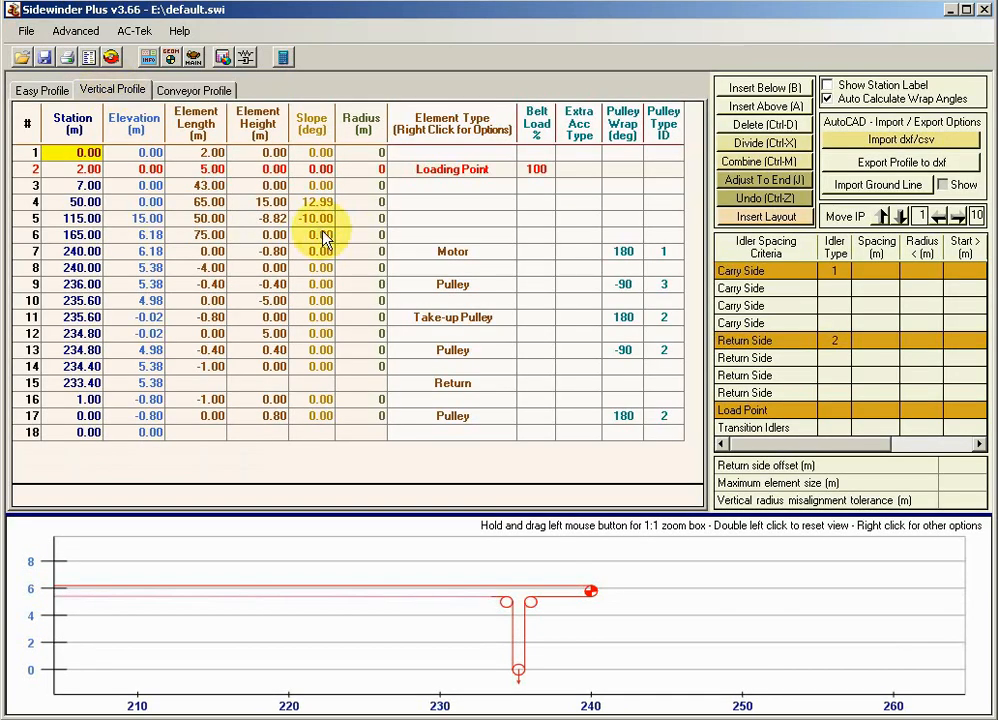
Check the vertical profile elements from the head motor down to the take-up pulley
left_click(412, 252)
left_click(420, 286)
left_click(418, 318)
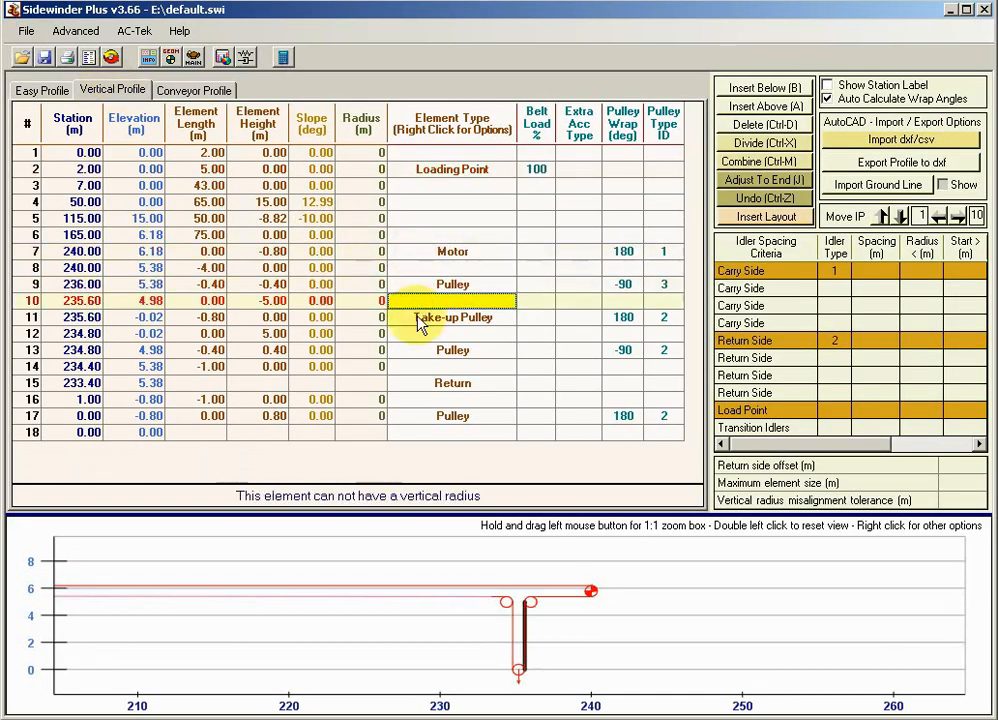
left_click(419, 334)
left_click(423, 302)
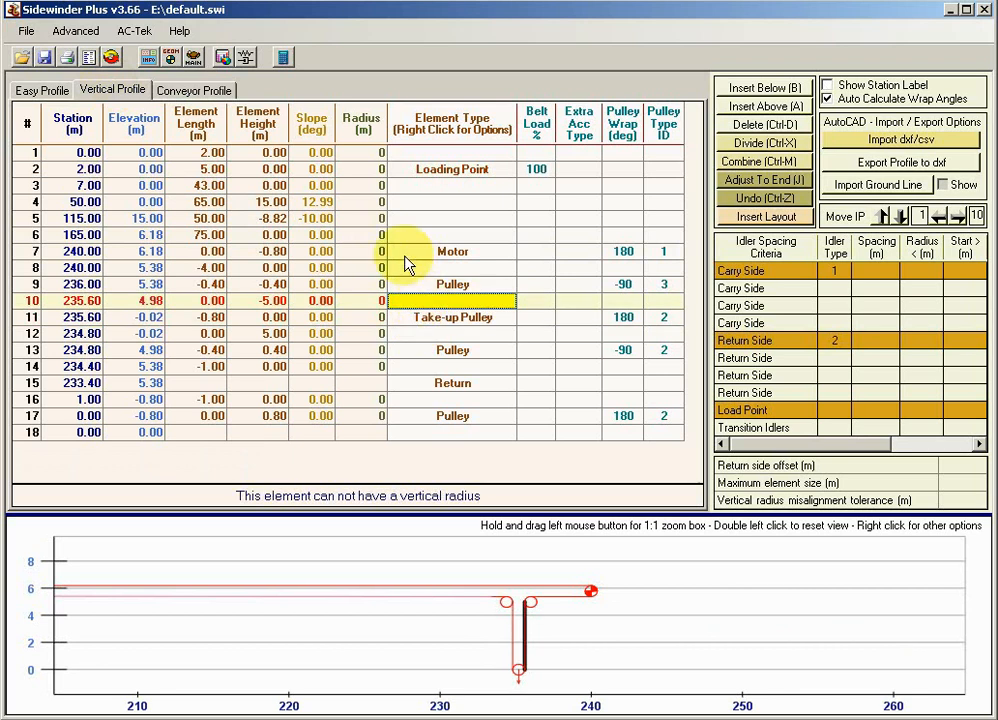
Change the head layout in the easy profile to Drive and Horizontal Take-up System
left_click(38, 89)
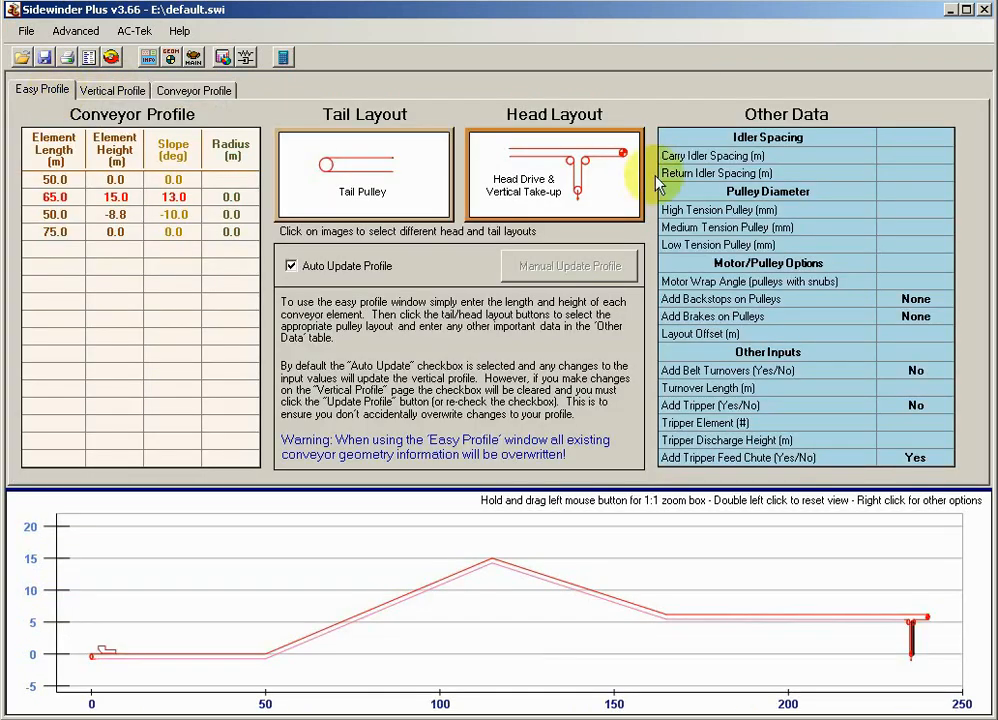
left_click(583, 176)
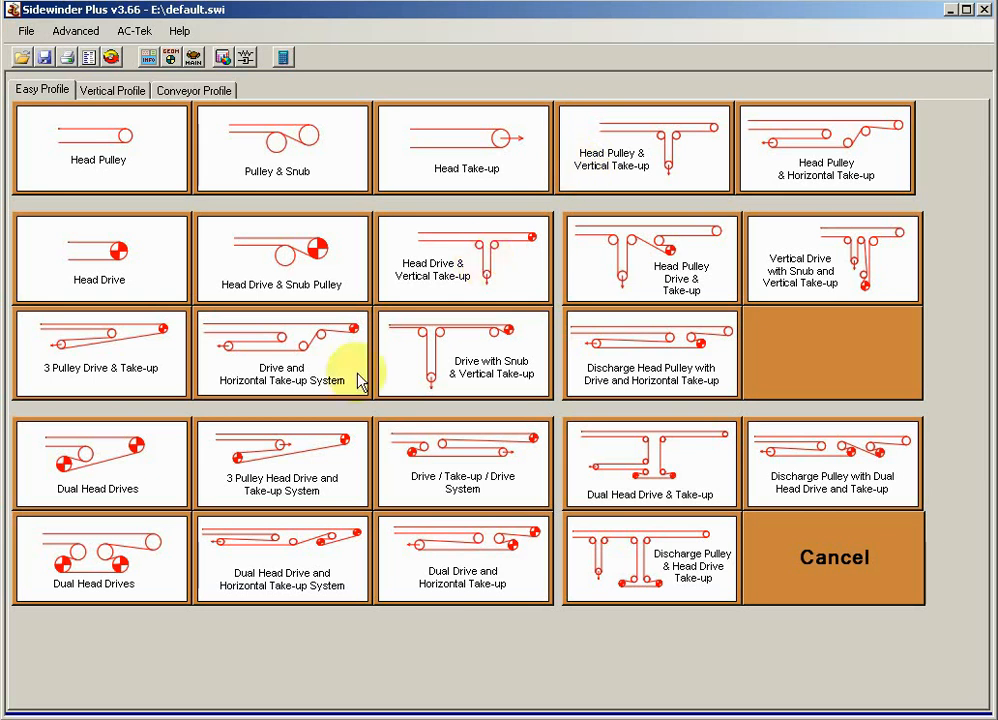
left_click(296, 350)
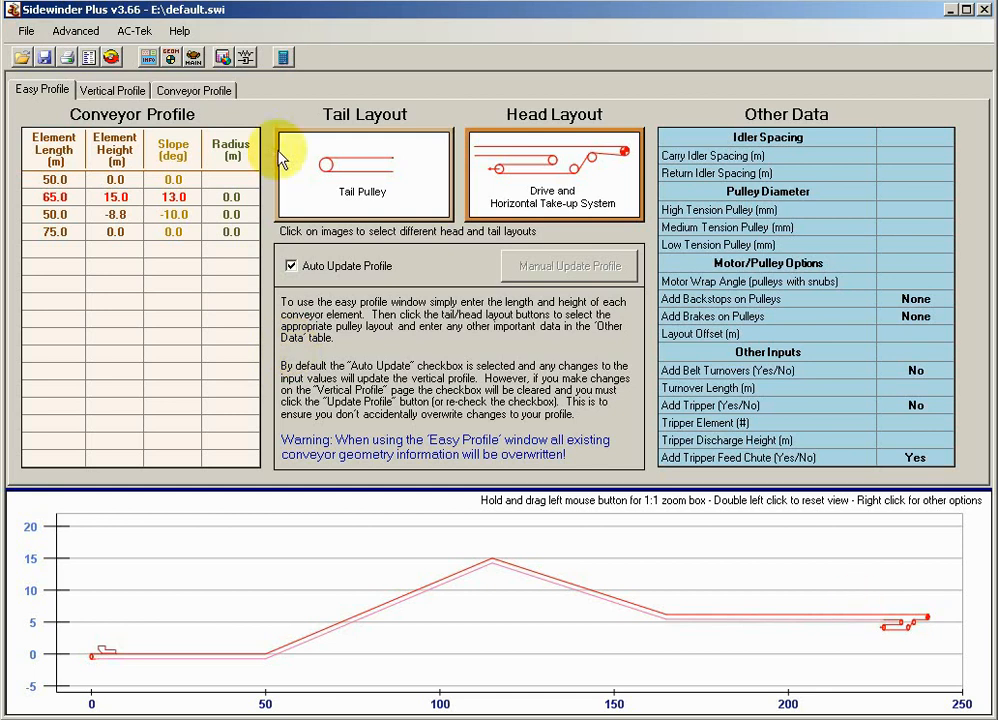
Review the motor, pulley and horizontal take-up elements generated in the vertical profile table
left_click(113, 90)
left_click(447, 273)
left_click(446, 301)
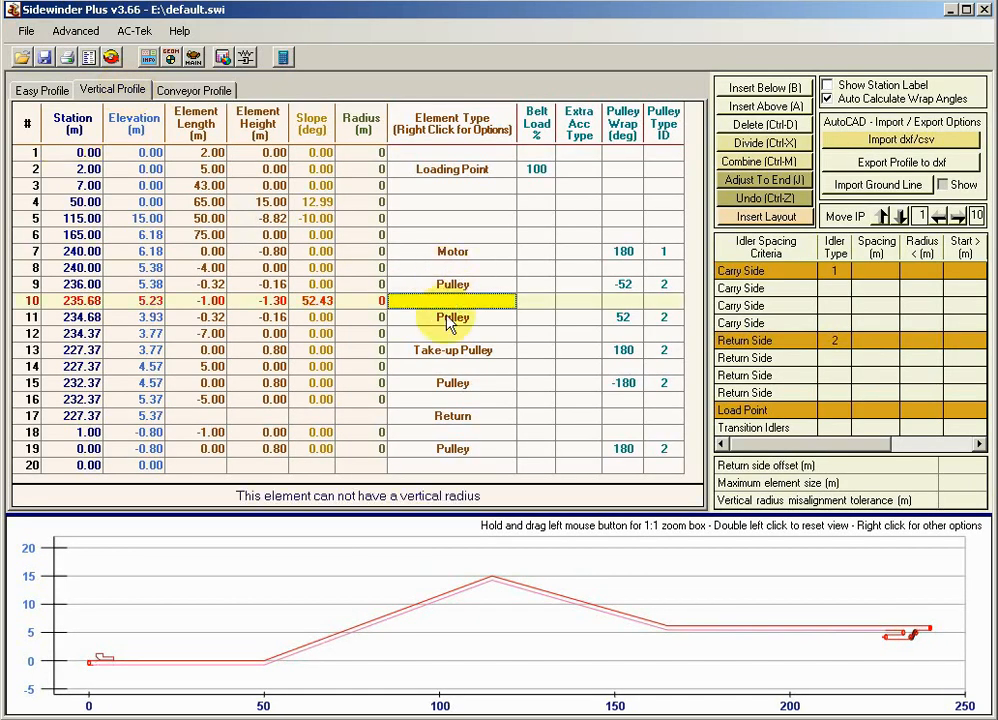
left_click(446, 317)
left_click(447, 333)
left_click(443, 270)
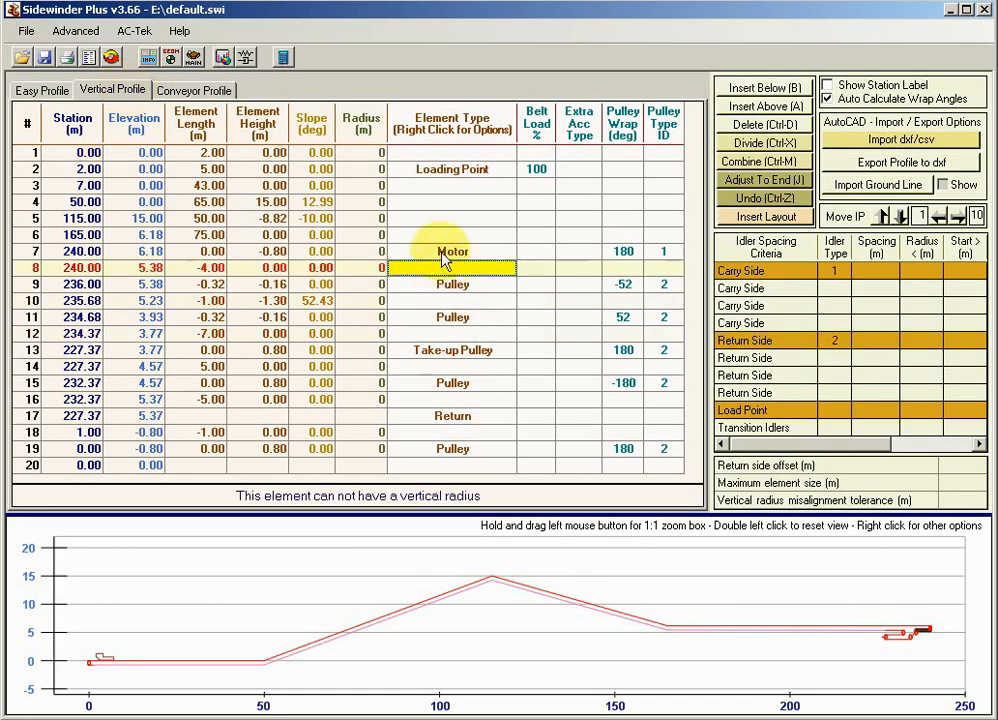
Calculate the conveyor with the horizontal take-up layout, review the results and return to the geometry
left_click(38, 91)
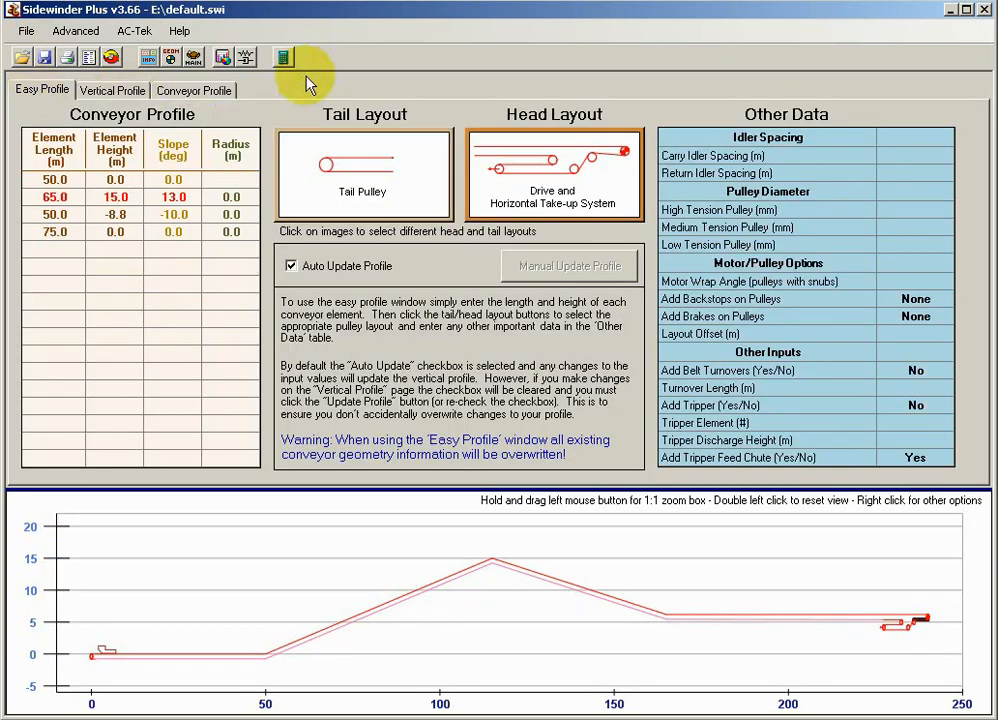
left_click(285, 62)
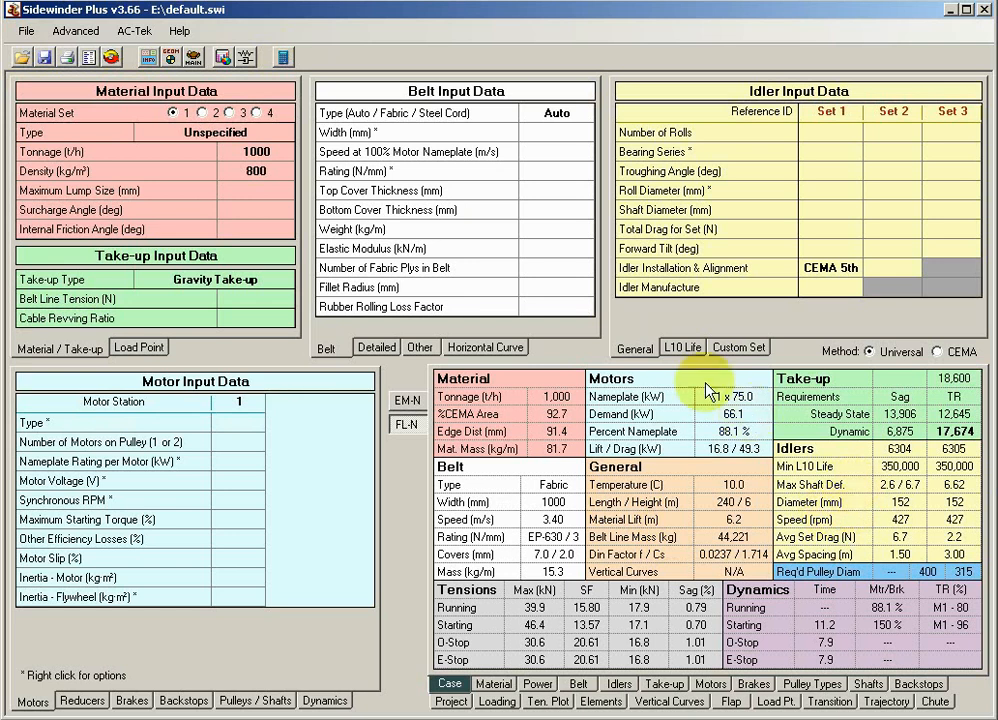
left_click(170, 55)
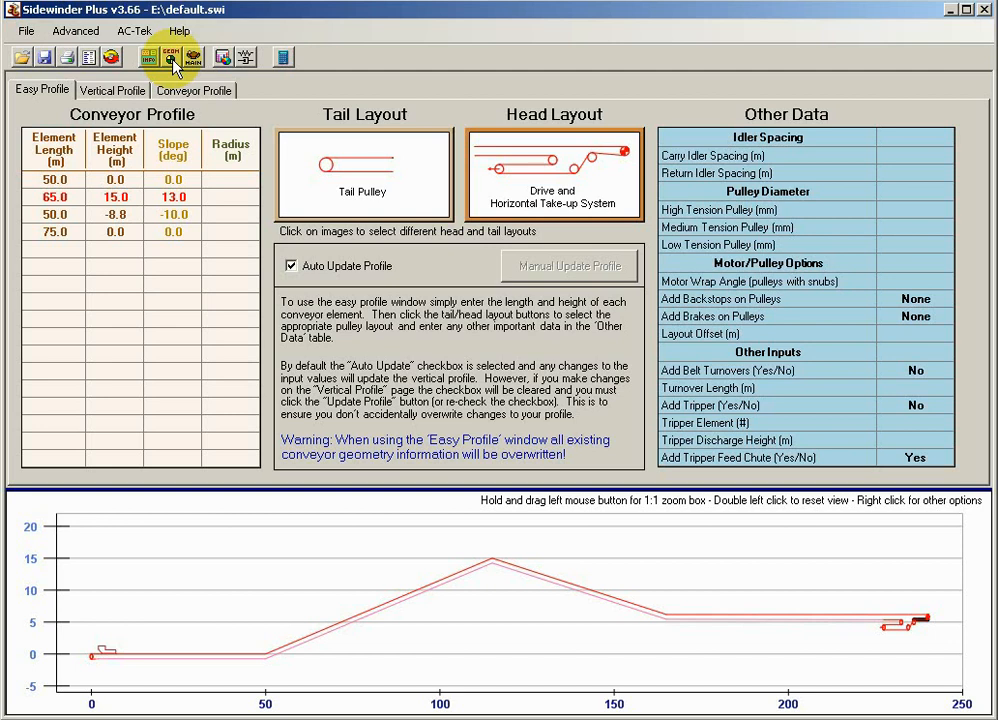
Set the tail layout to Tail Pulley & Vertical Take-up and the head layout to Dual Head Drives, and recalculate the conveyor
left_click(357, 180)
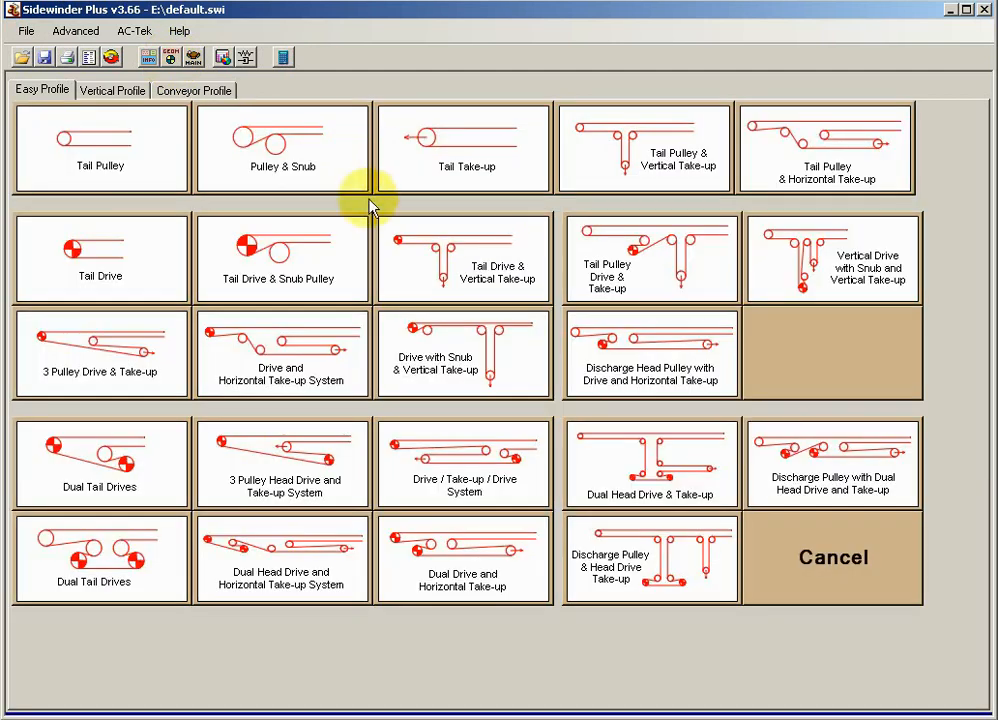
left_click(630, 155)
left_click(575, 180)
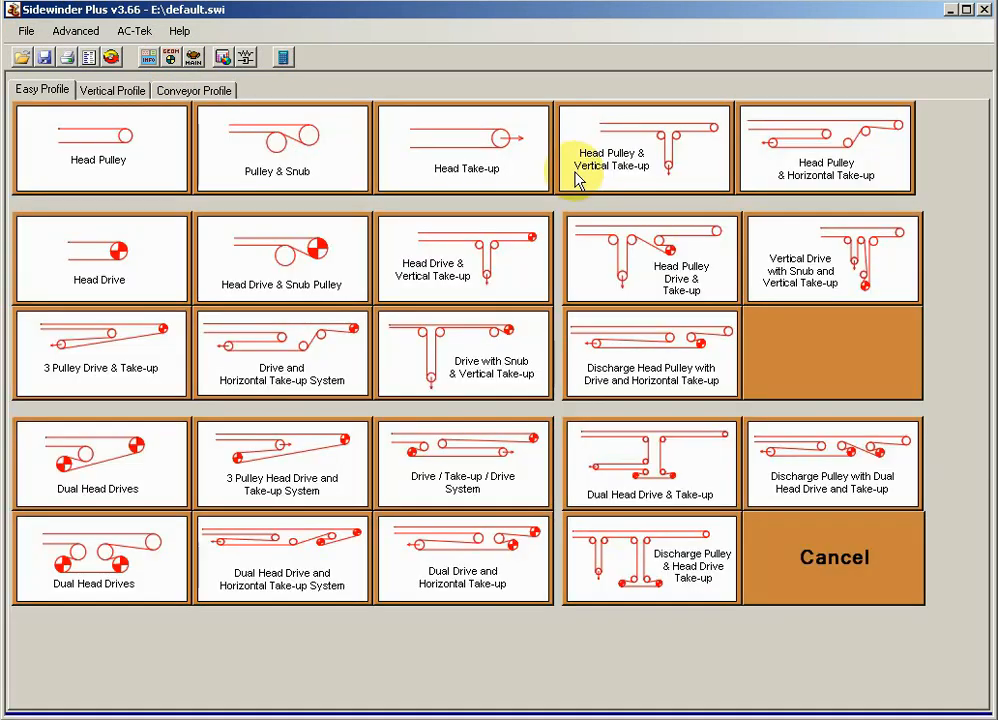
left_click(121, 473)
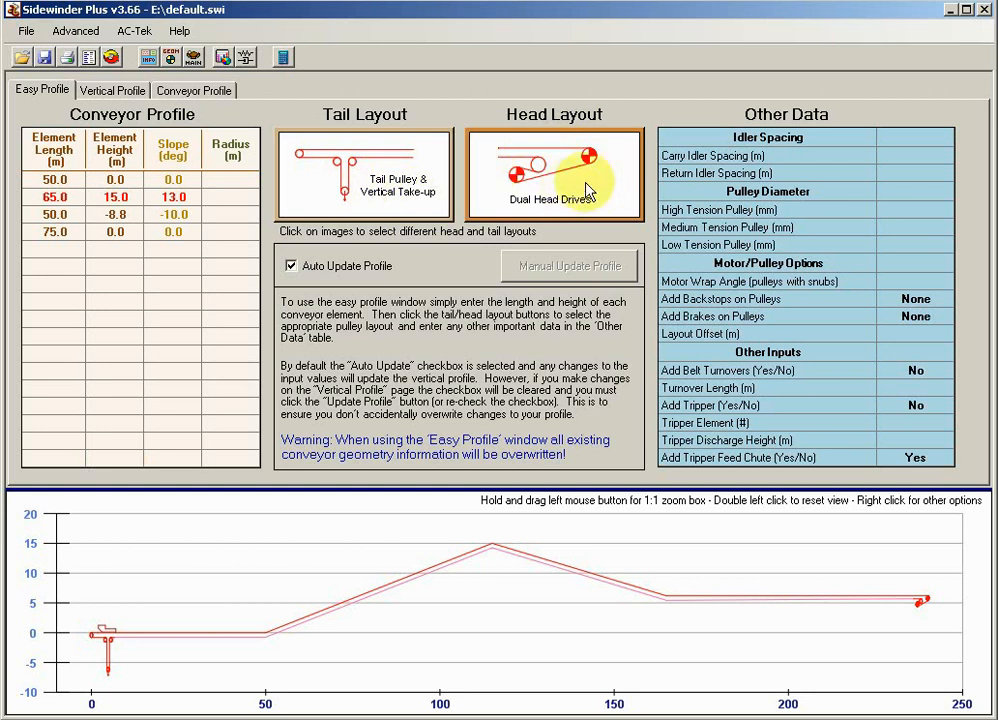
left_click(283, 60)
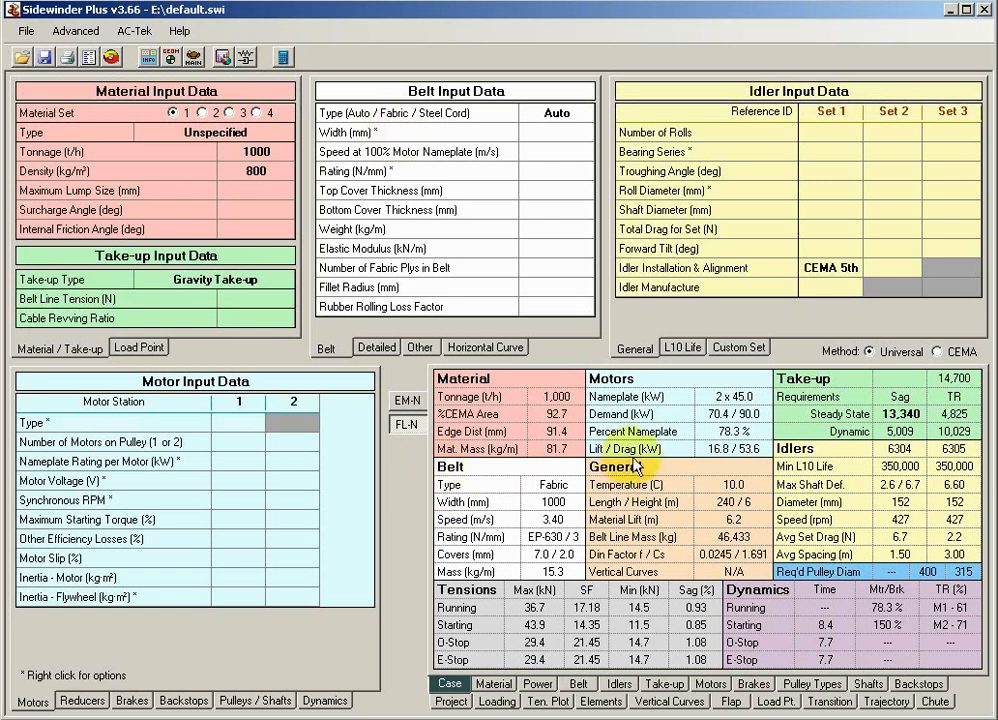
Return to the geometry and set the head layout to Head Drive & Snub Pulley
left_click(173, 62)
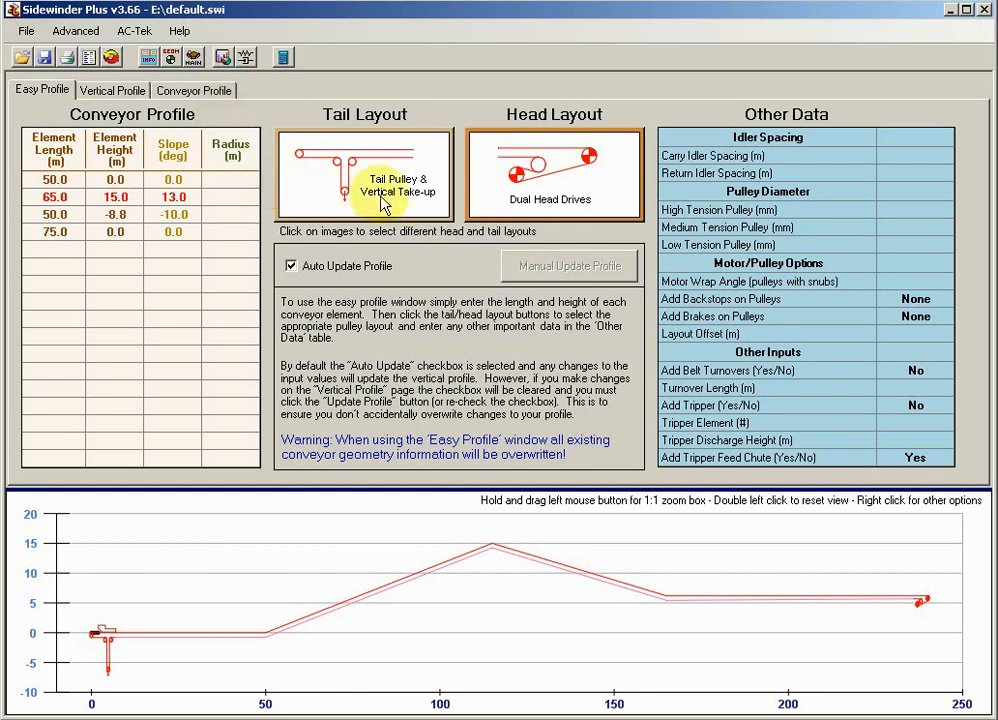
left_click(562, 170)
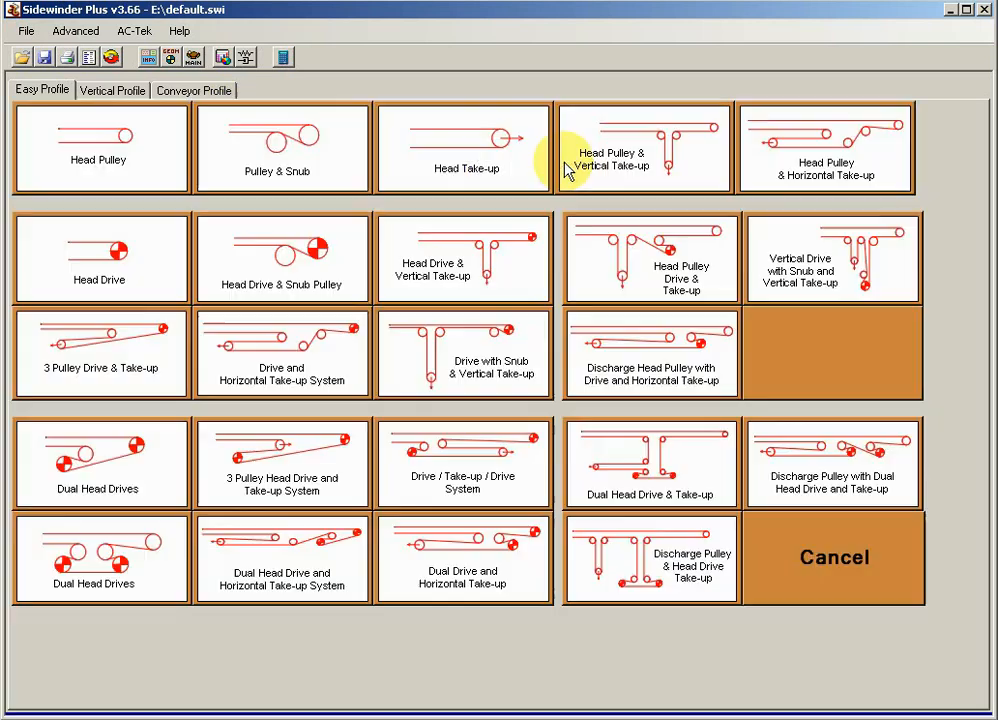
left_click(294, 268)
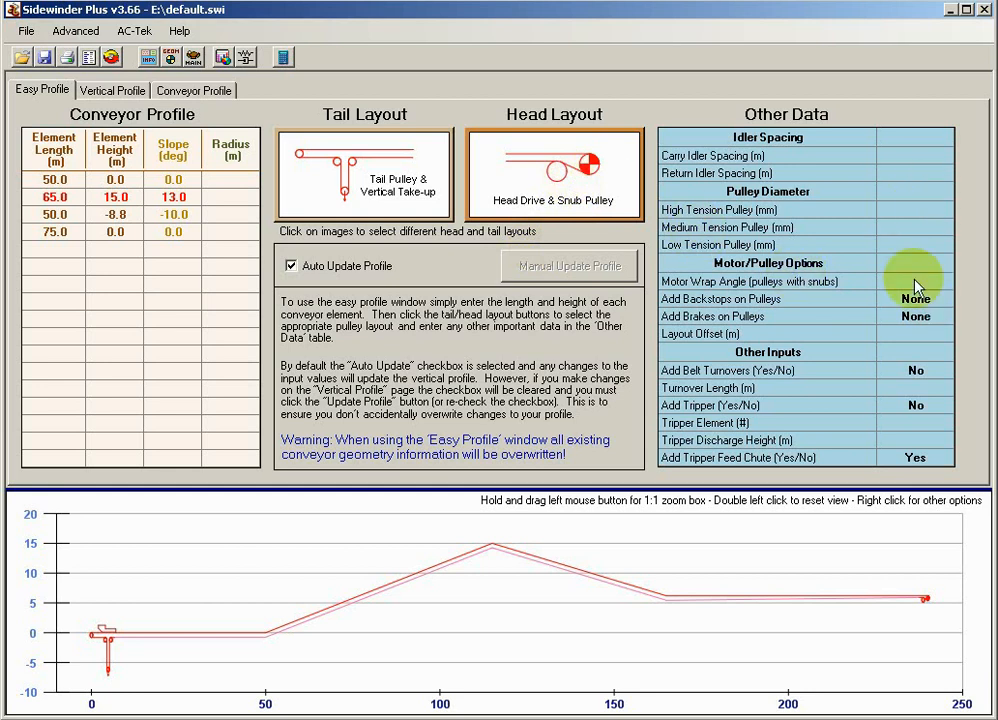
Set the carry idler spacing to 3 m and the return idler spacing to 6 m
left_click(917, 159)
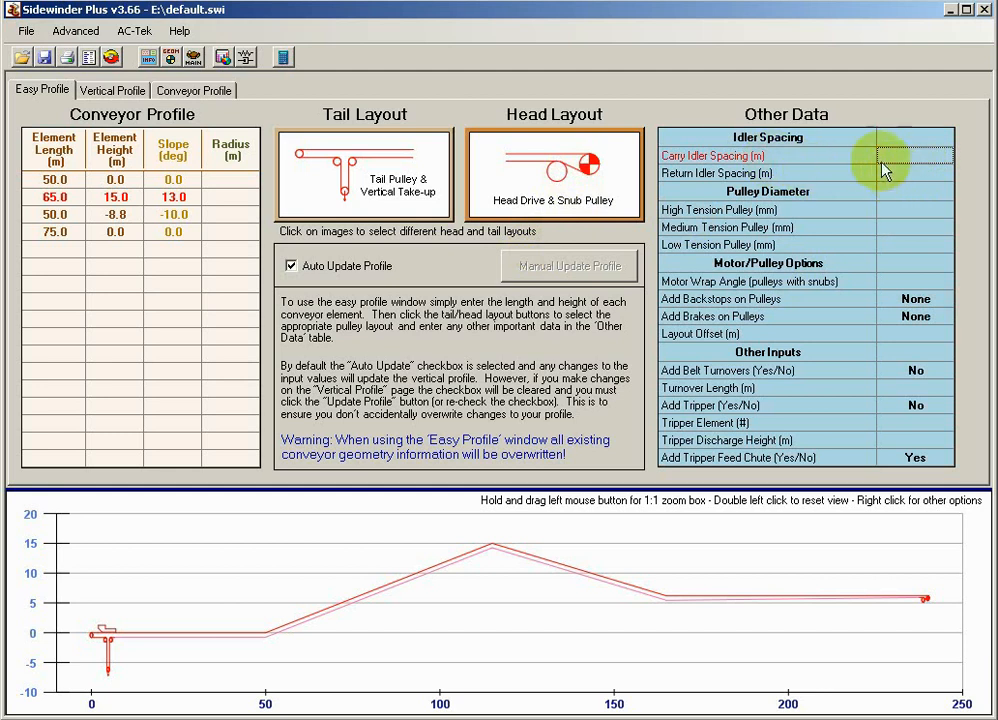
type("3")
key("Return")
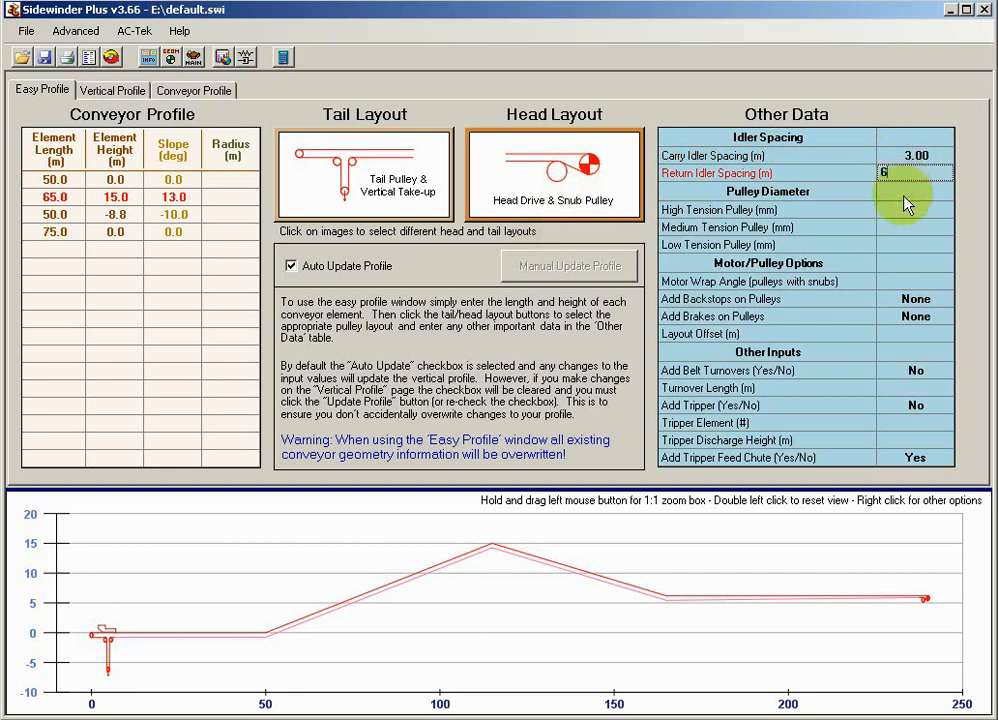
type("6")
key("Return")
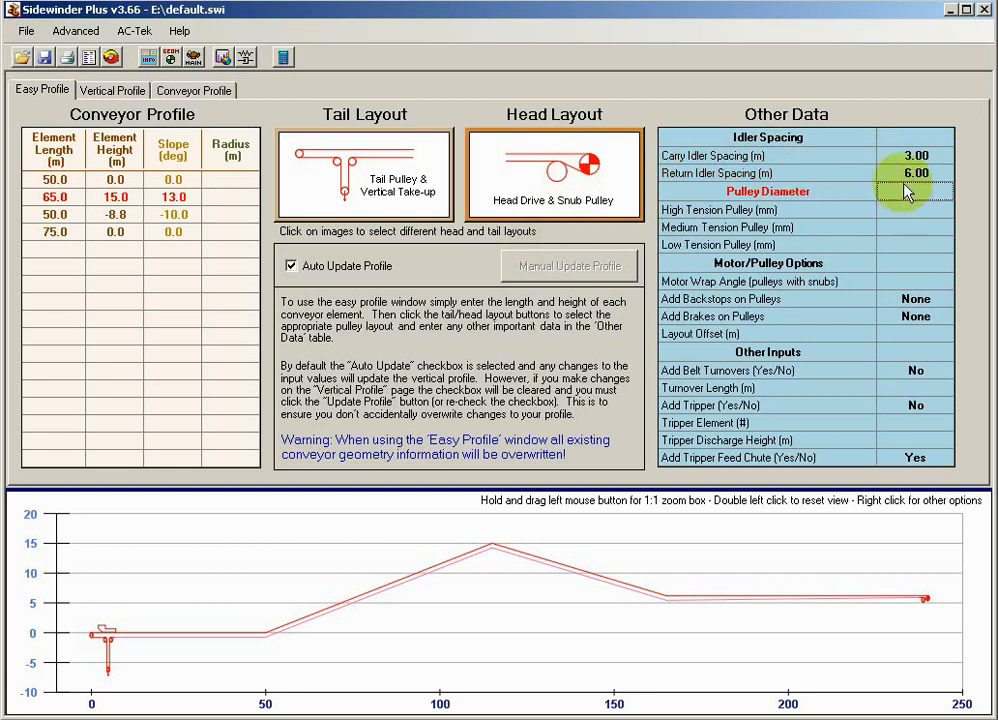
Check the carry side and return side entries in the vertical profile's idler spacing criteria, and return to the easy profile
left_click(125, 92)
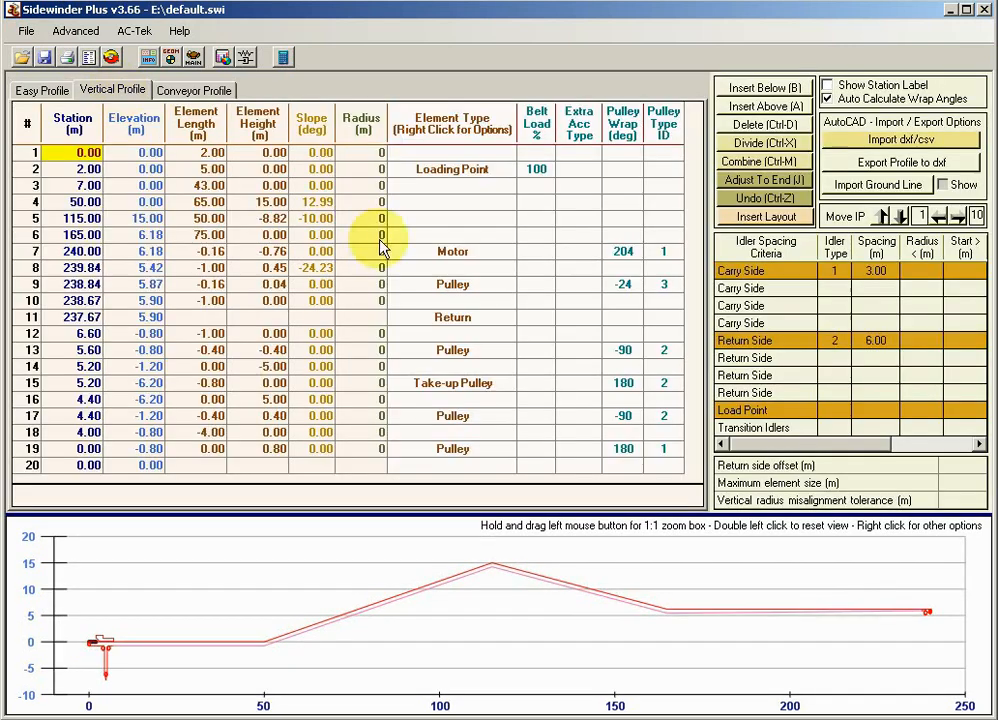
left_click(885, 341)
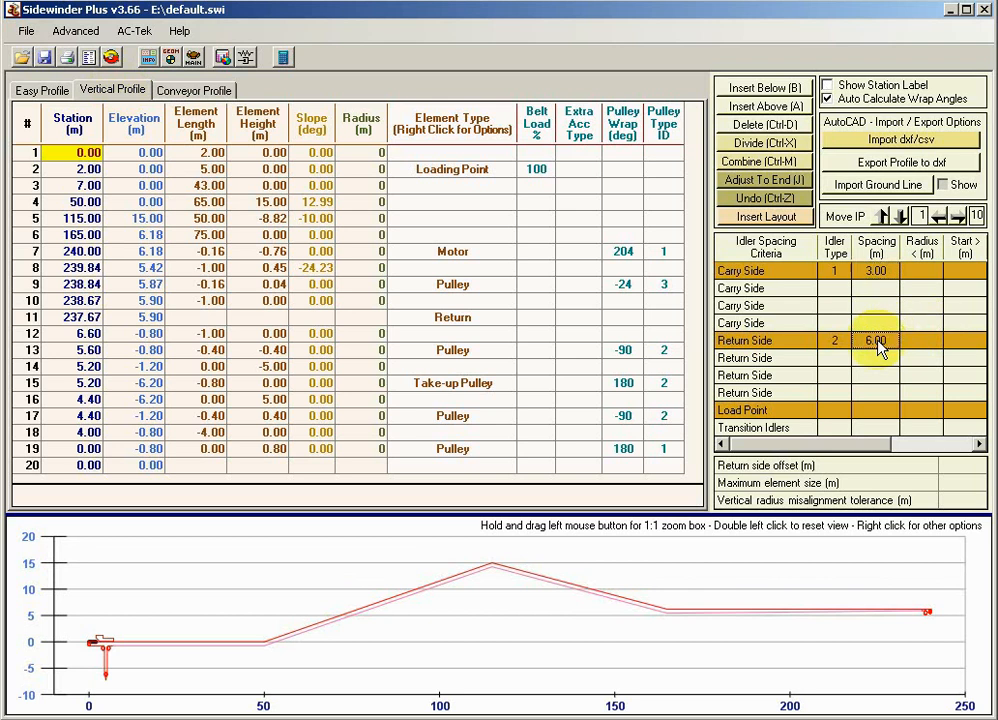
left_click(840, 291)
left_click(30, 92)
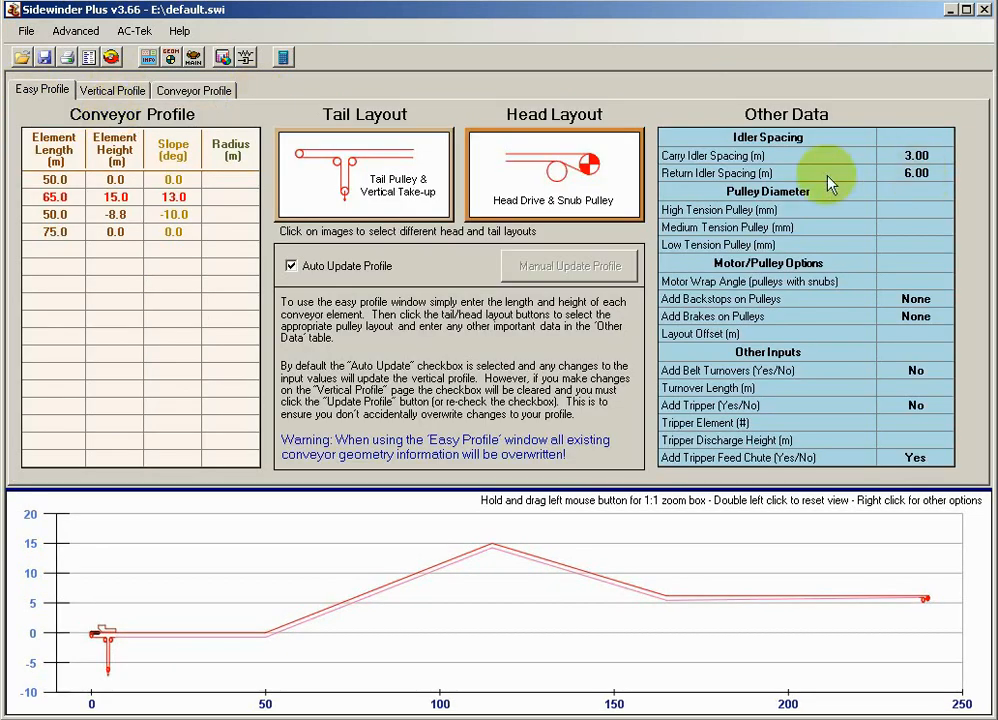
Set the pulley diameters to 1200 mm for high tension and 600 mm for both medium and low tension
left_click(916, 212)
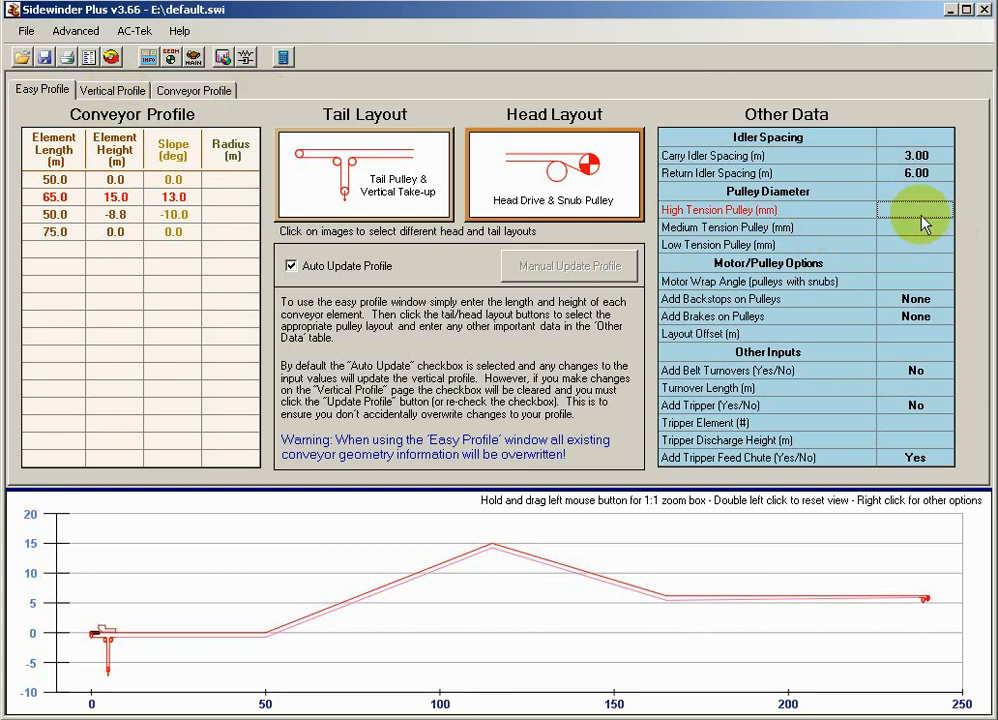
left_click_drag(940, 607, 913, 584)
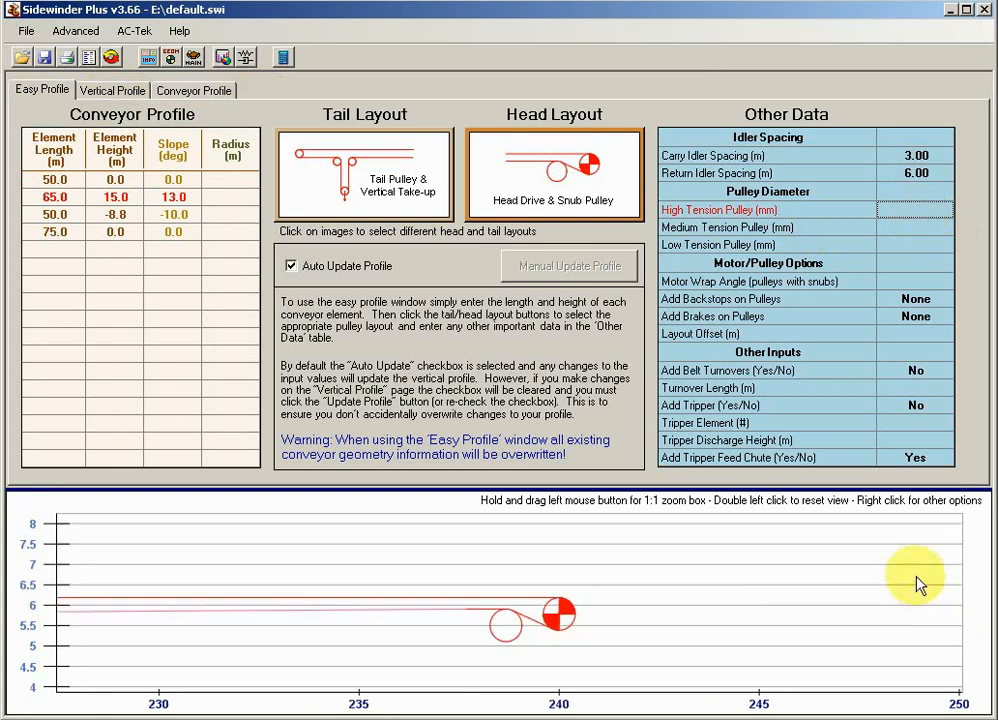
type("1200")
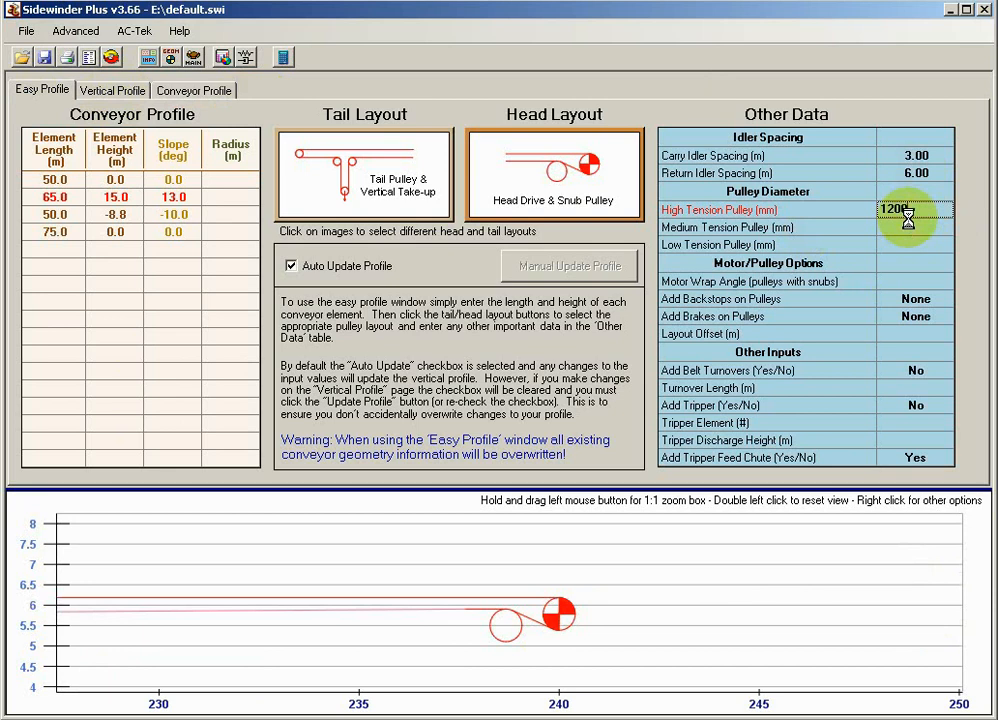
key("Return")
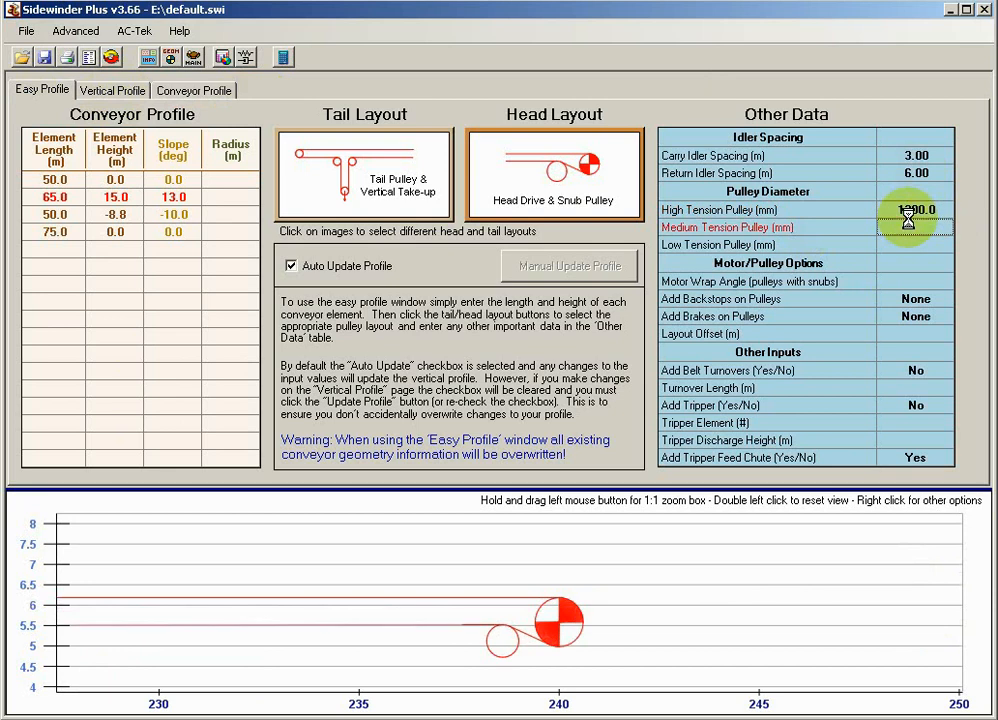
type("600")
key("Return")
type("60")
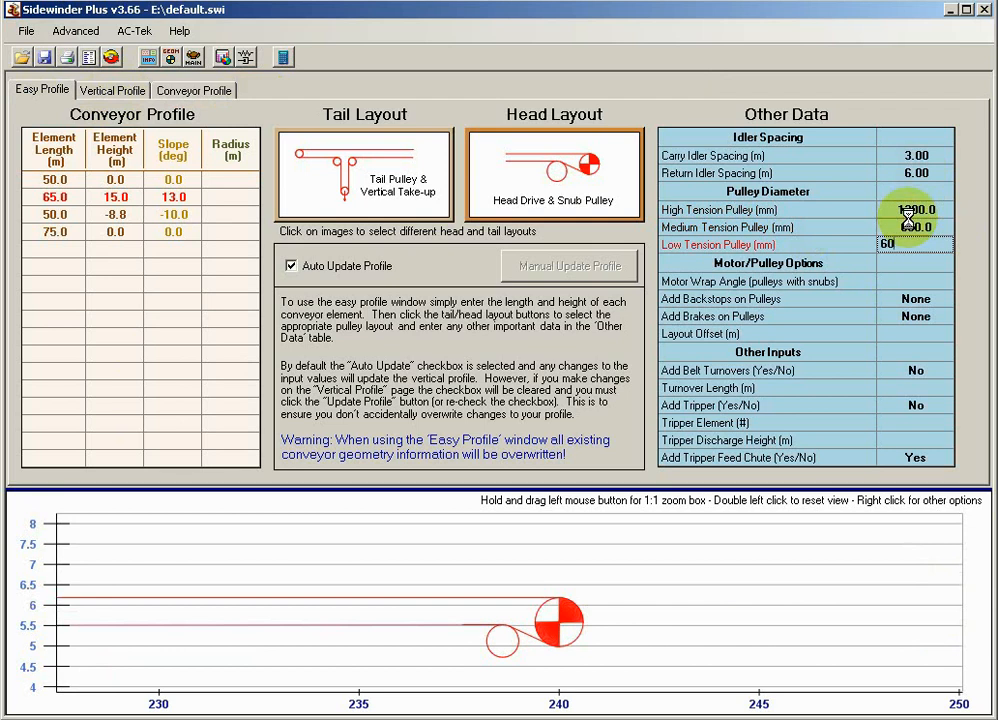
key("Up")
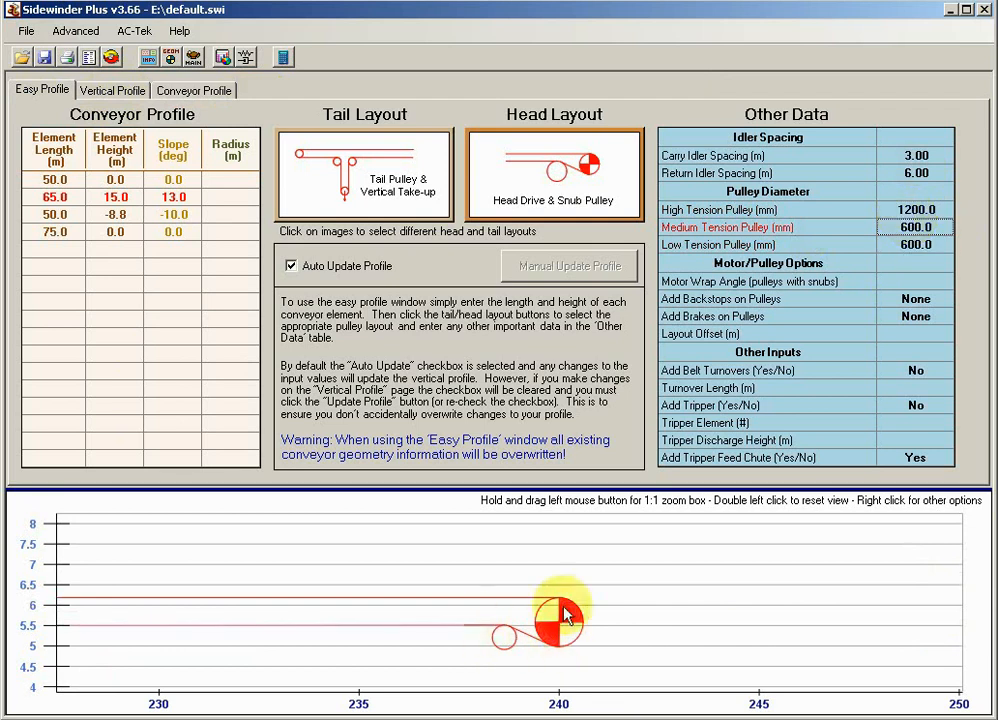
left_click(766, 214)
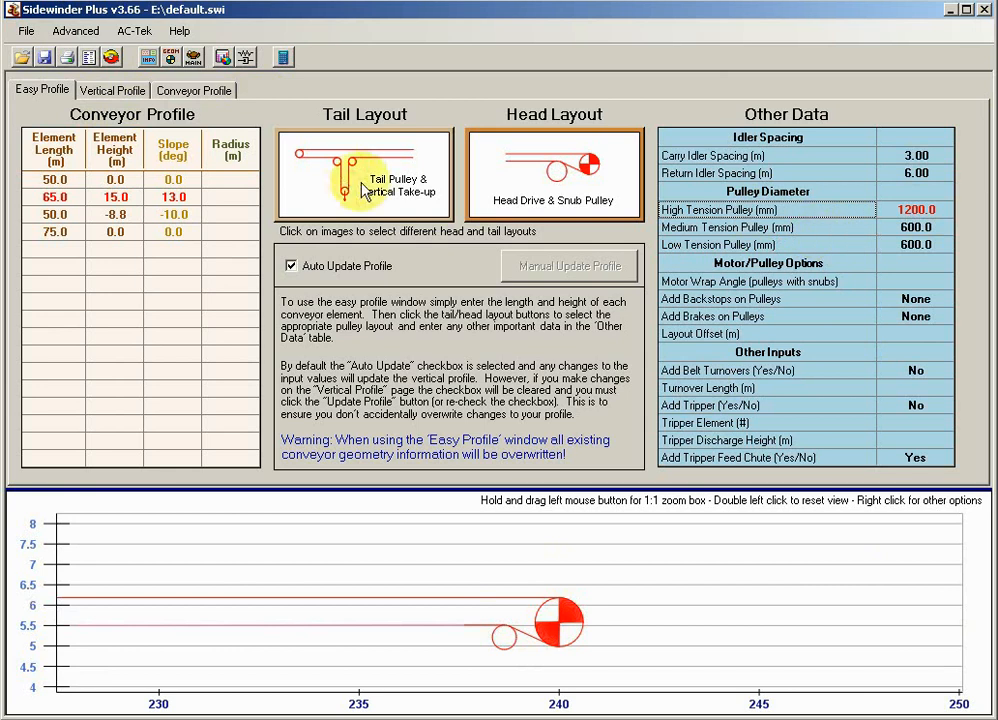
Set the head layout to Head Pulley Drive & Take-up and inspect the head end in the profile drawing
left_click(540, 192)
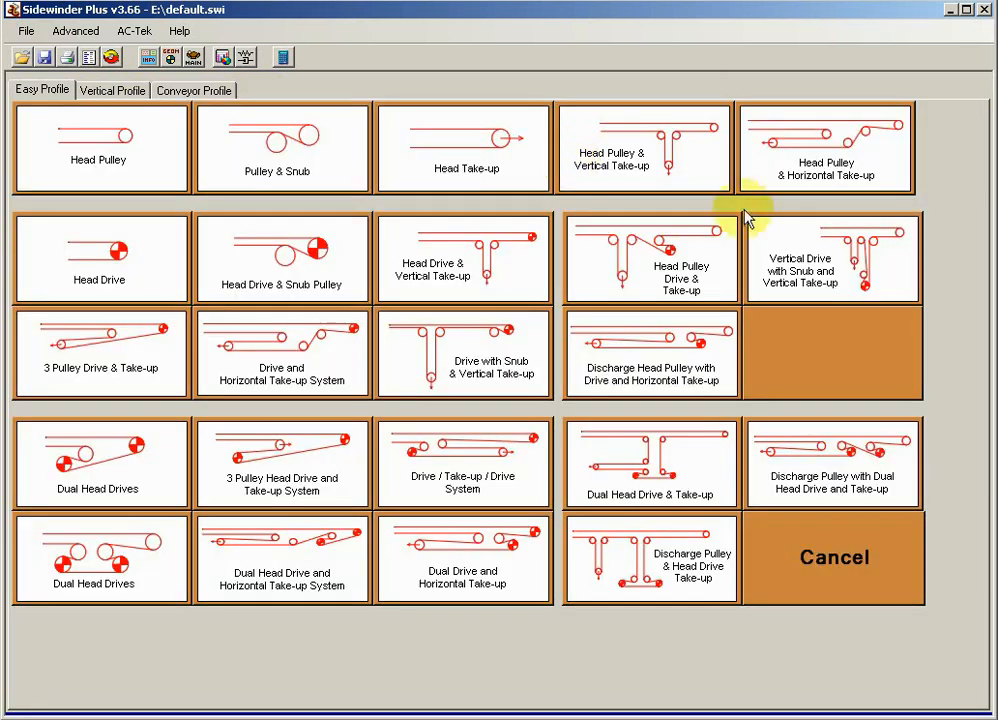
left_click(667, 268)
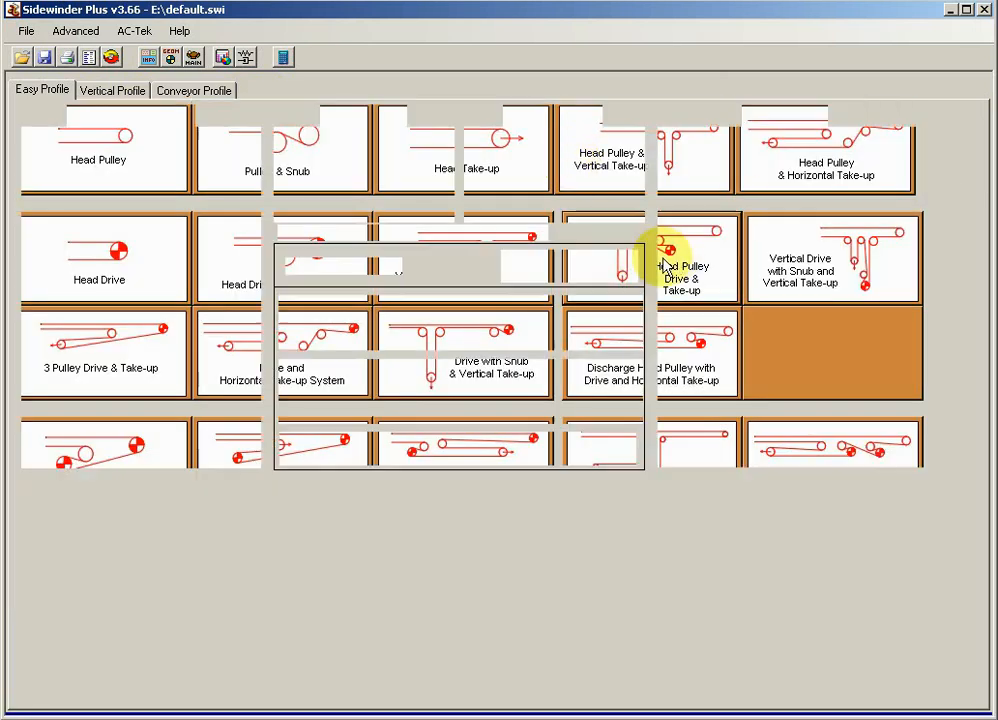
right_click(541, 598)
left_click(580, 612)
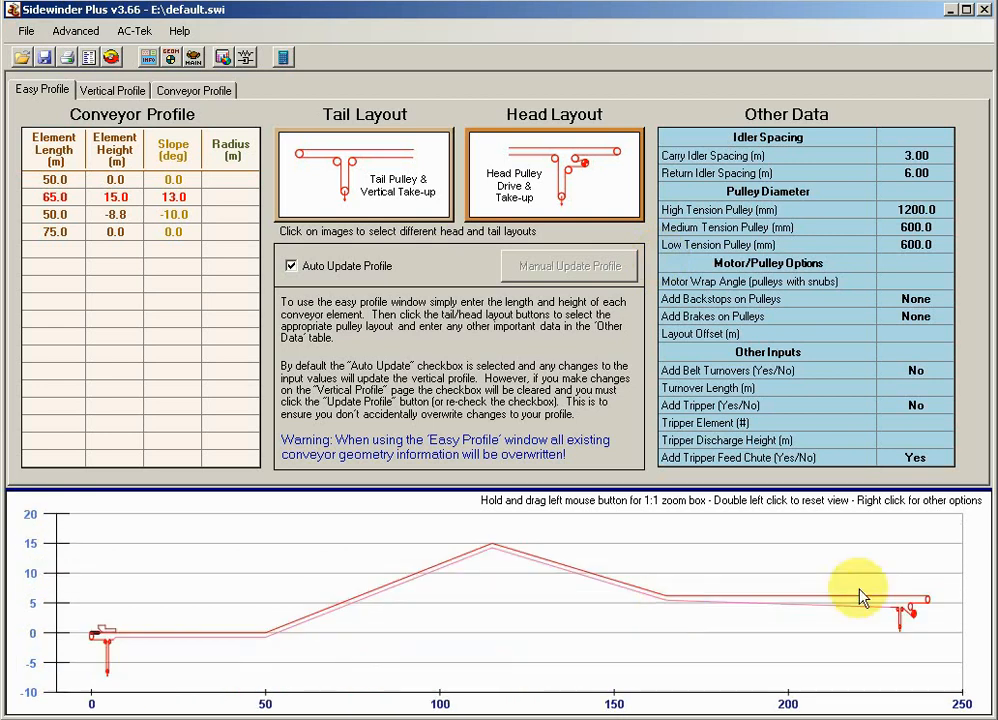
left_click_drag(918, 637, 920, 637)
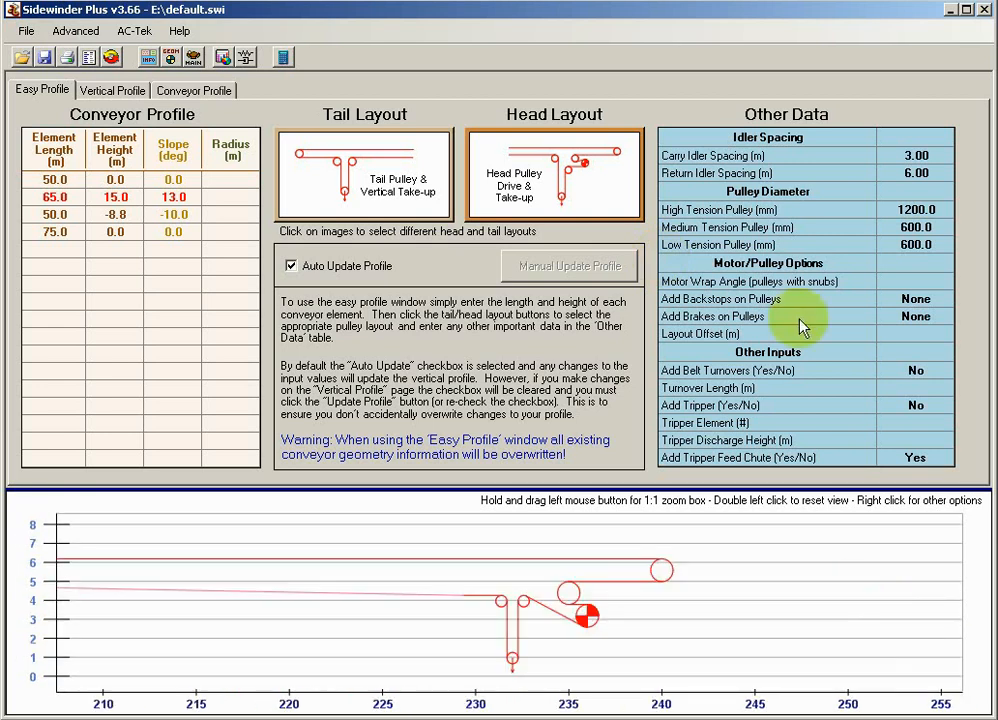
left_click(710, 210)
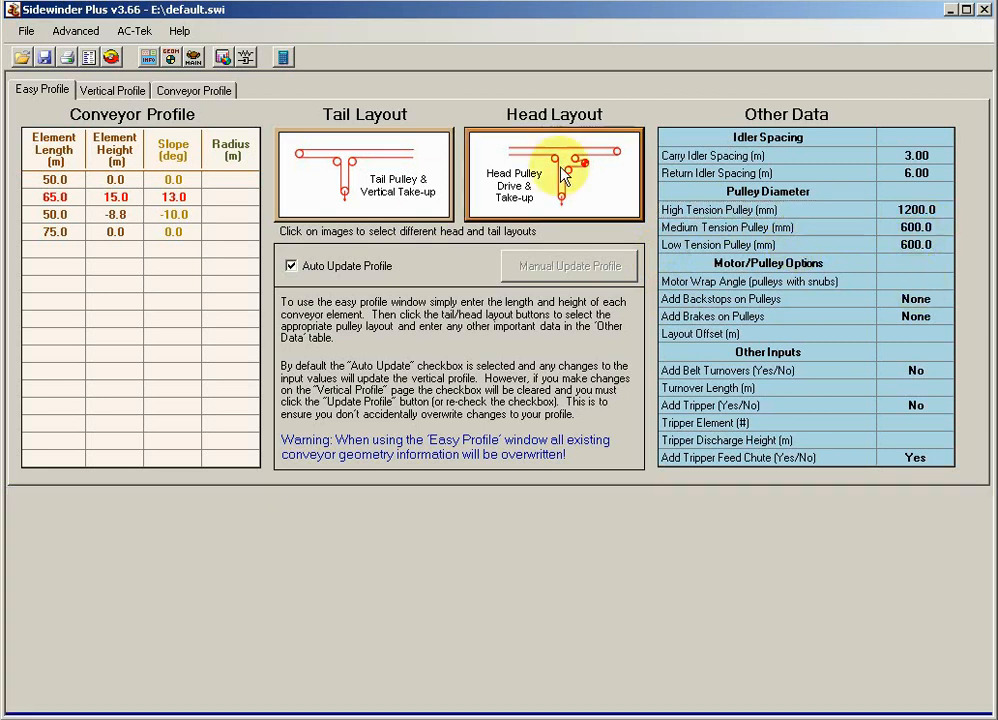
Set the head layout to Head Drive & Snub Pulley with a motor wrap angle of 220 degrees
left_click(568, 178)
left_click(332, 264)
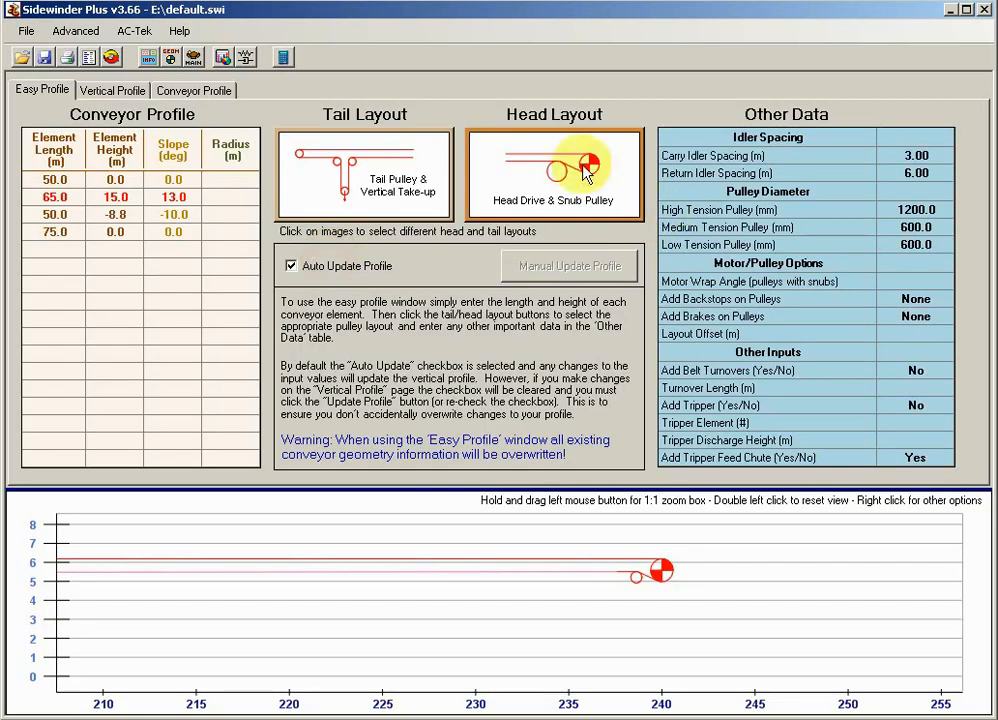
left_click(923, 285)
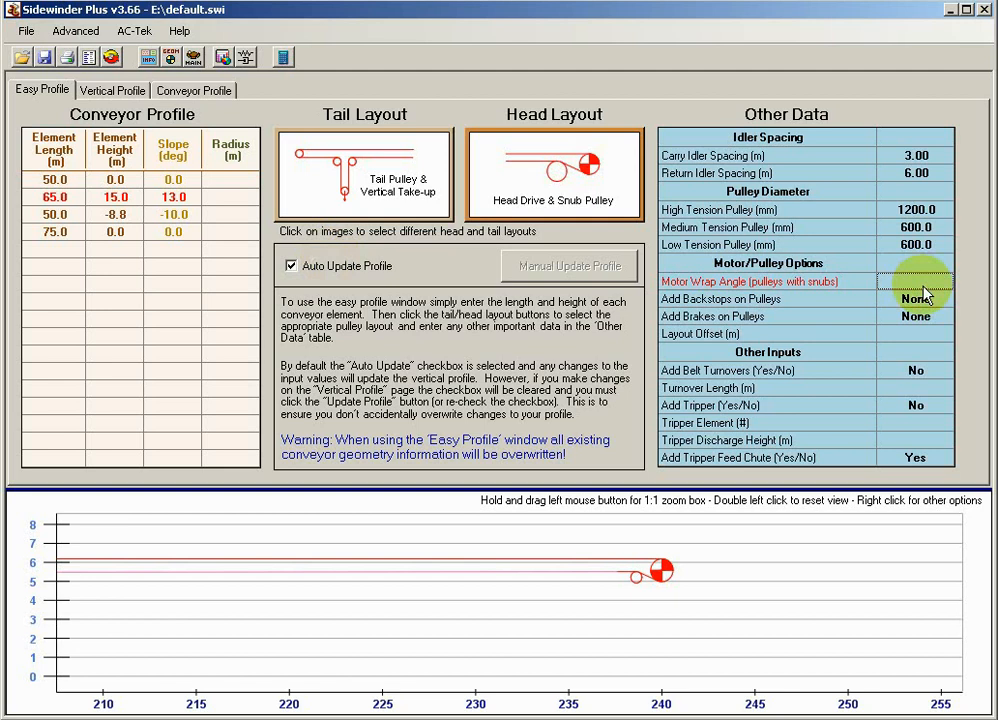
type("220")
key("Up")
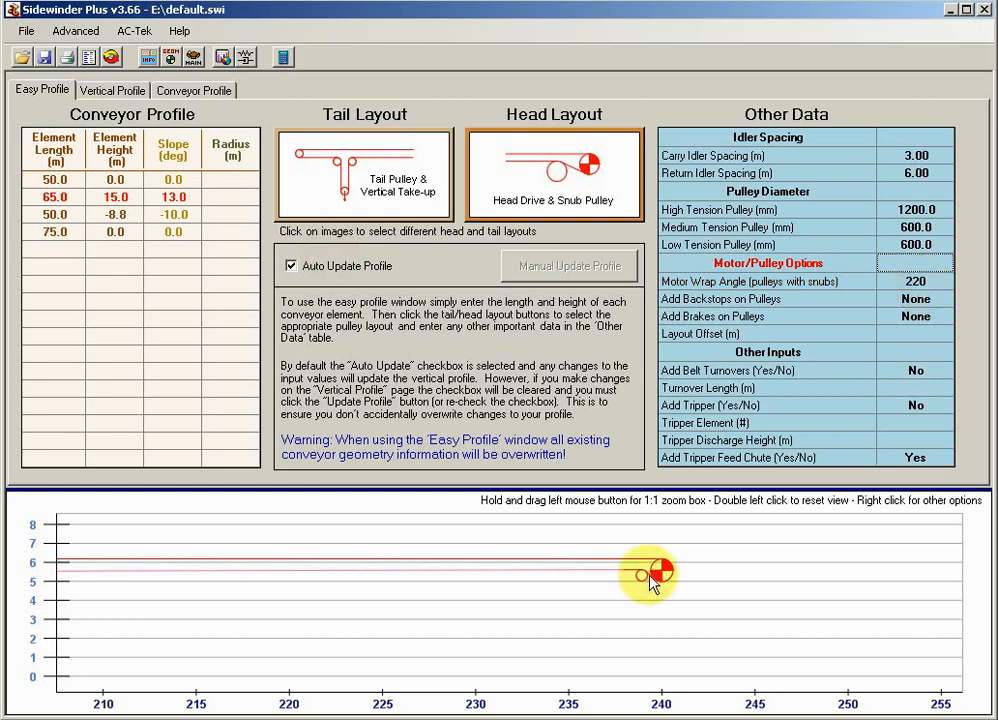
Inspect the snub slope and motor pulley wrap in the vertical profile, zooming the drawing in on the head end
left_click(114, 91)
left_click(258, 267)
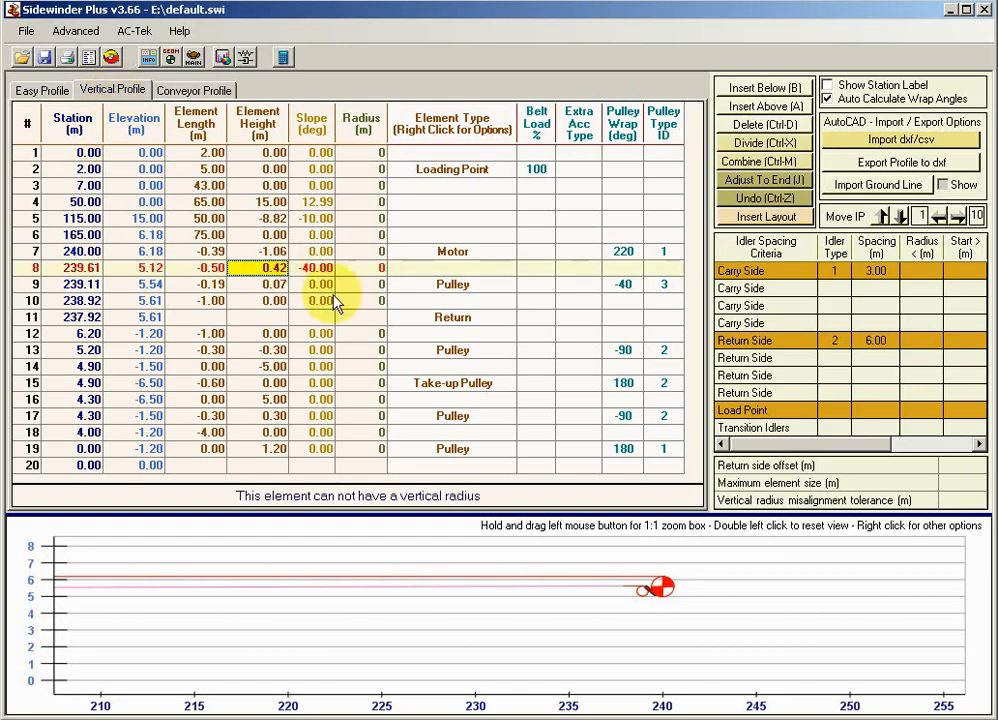
left_click_drag(626, 551, 682, 612)
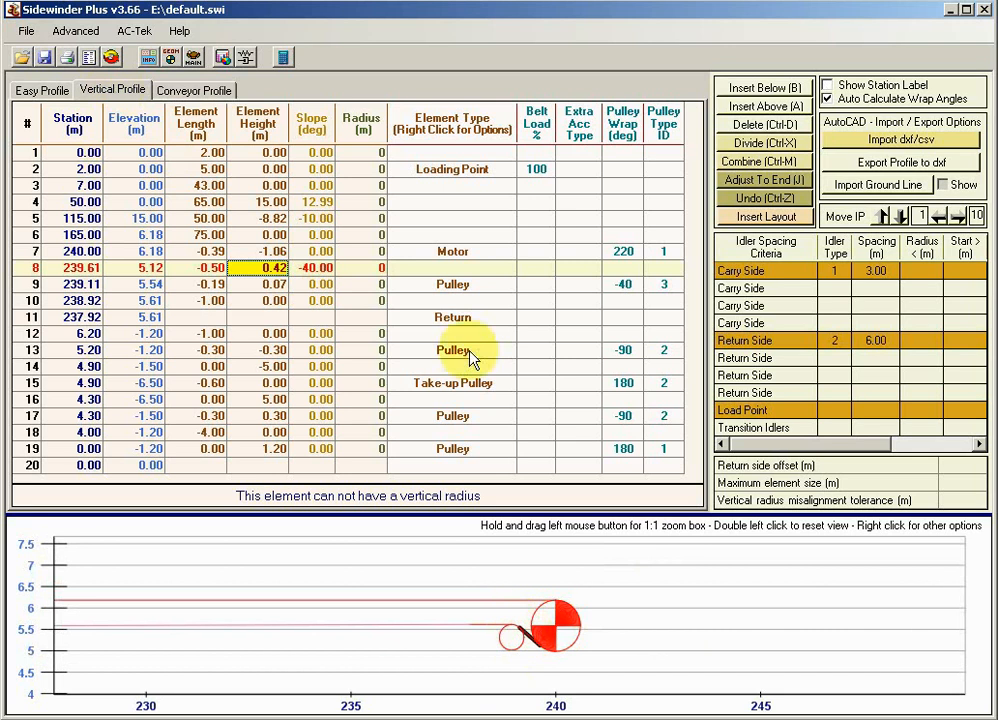
left_click(626, 256)
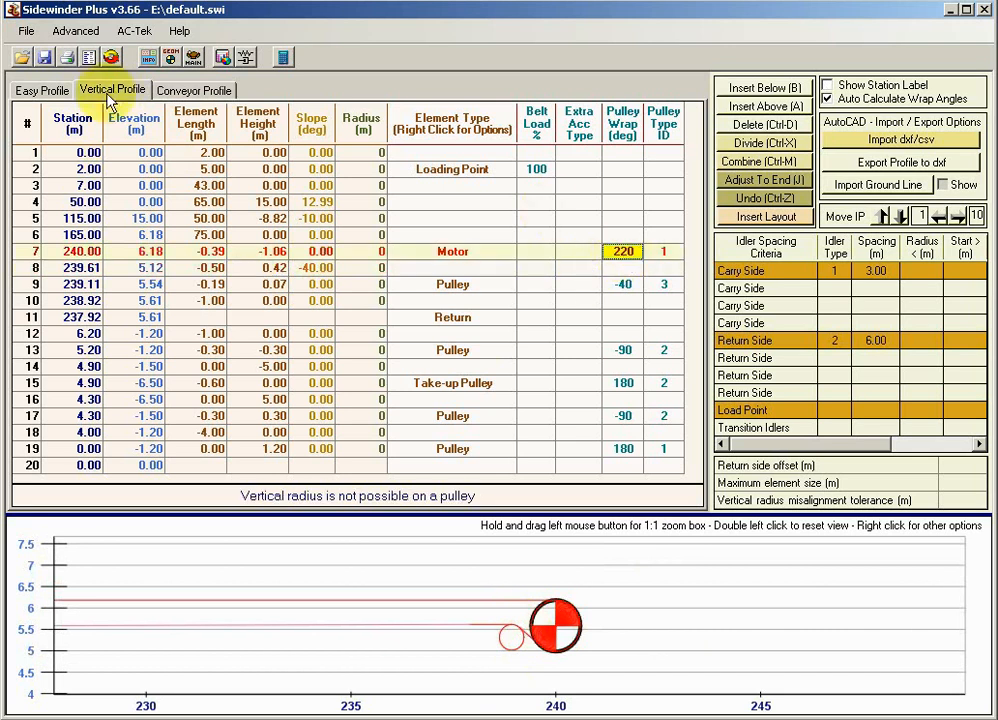
Return to the easy profile and set the motor wrap angle to 205 degrees
left_click(42, 89)
left_click(912, 282)
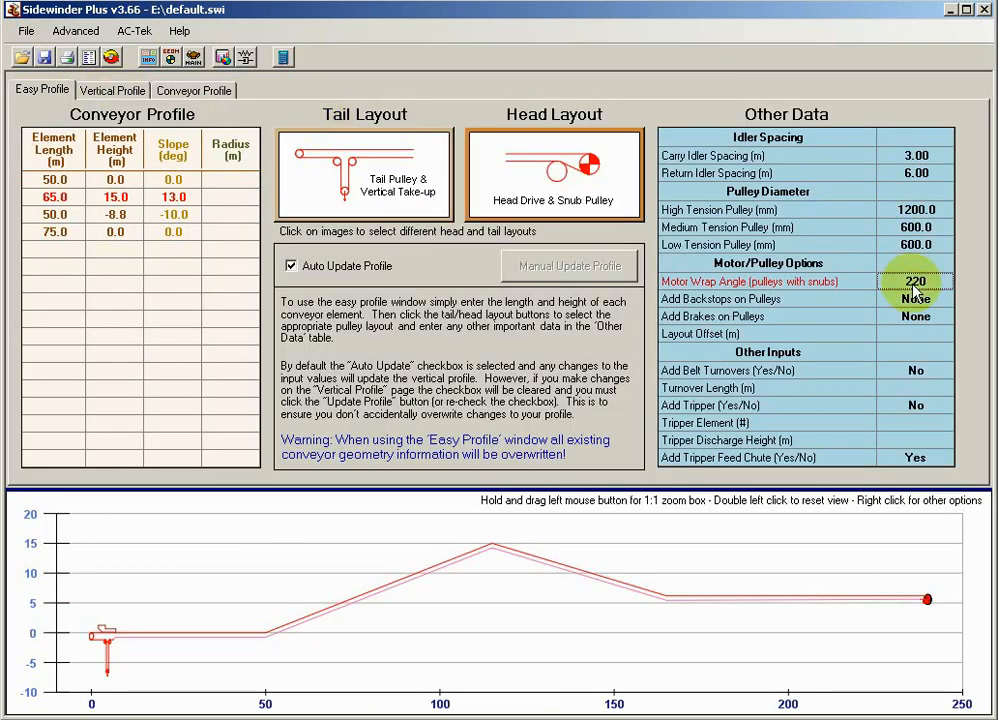
type("205")
key("Up")
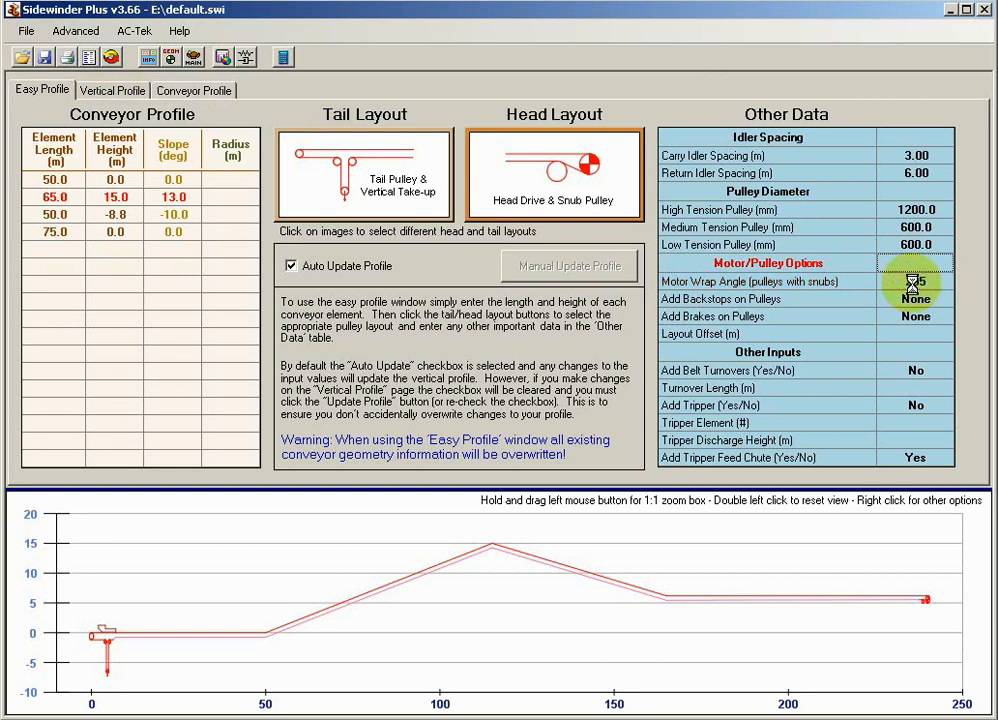
Examine the snub pulley and the sloped element before it in the vertical profile table and the enlarged head-end drawing
left_click(98, 90)
left_click(321, 284)
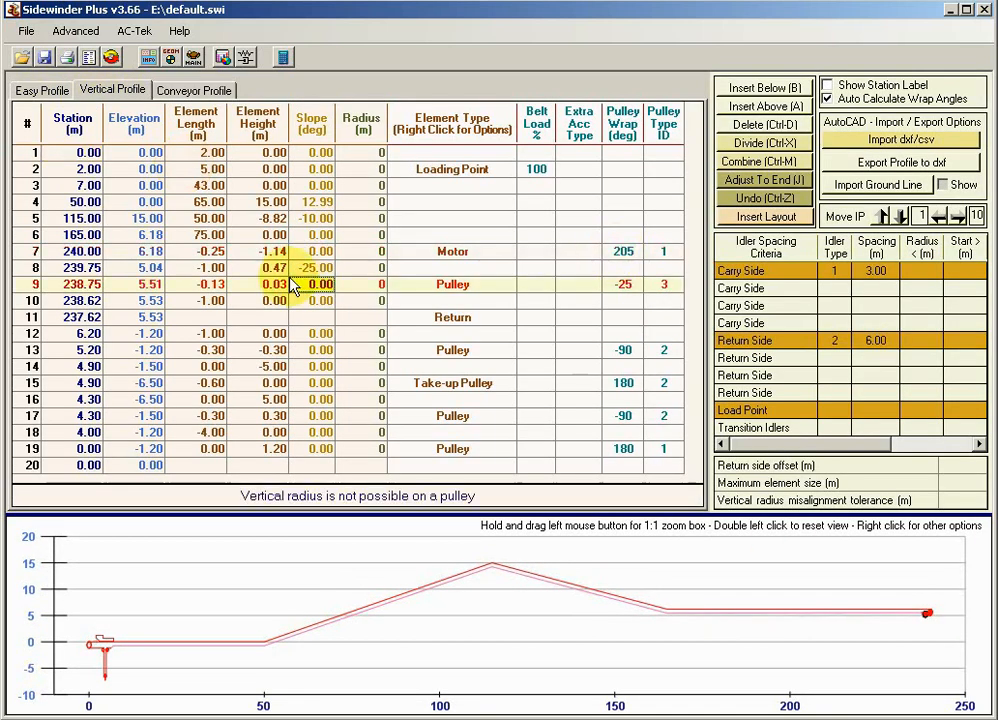
left_click(940, 630)
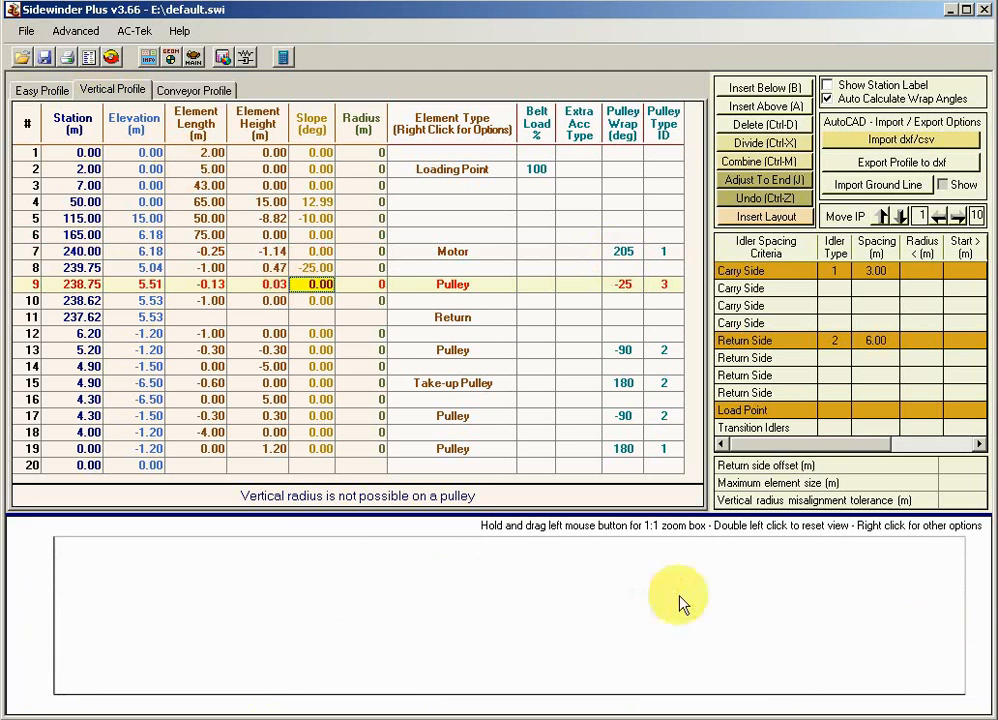
right_click(624, 597)
left_click(701, 604)
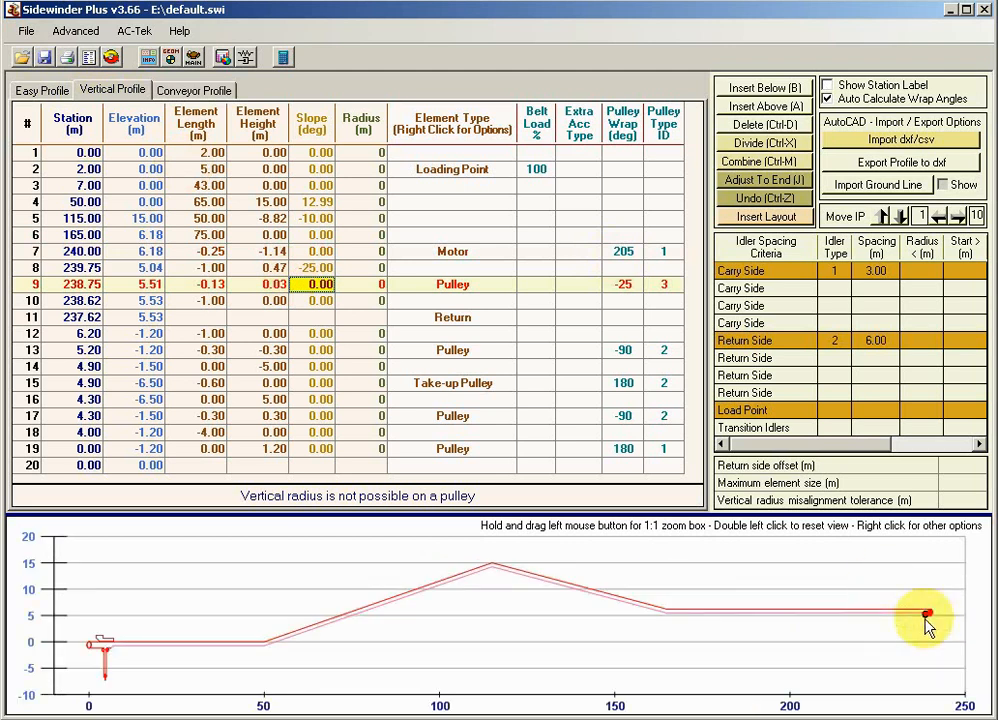
left_click_drag(878, 588, 945, 630)
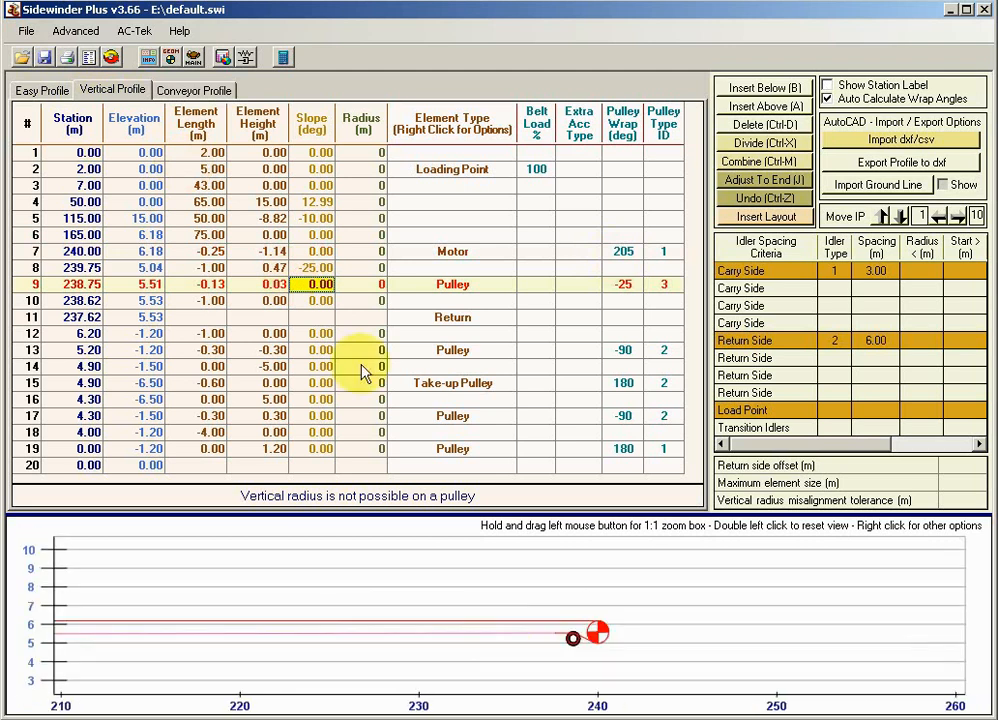
left_click(418, 268)
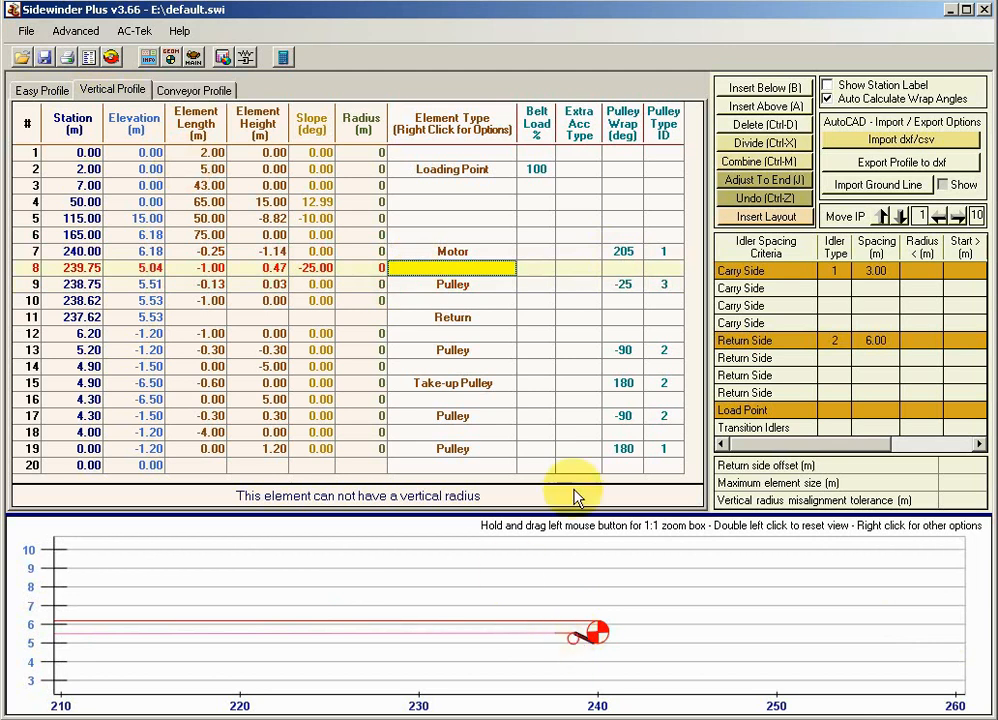
Add a backstop on Motor 1 in the easy profile's motor and pulley options
left_click(42, 90)
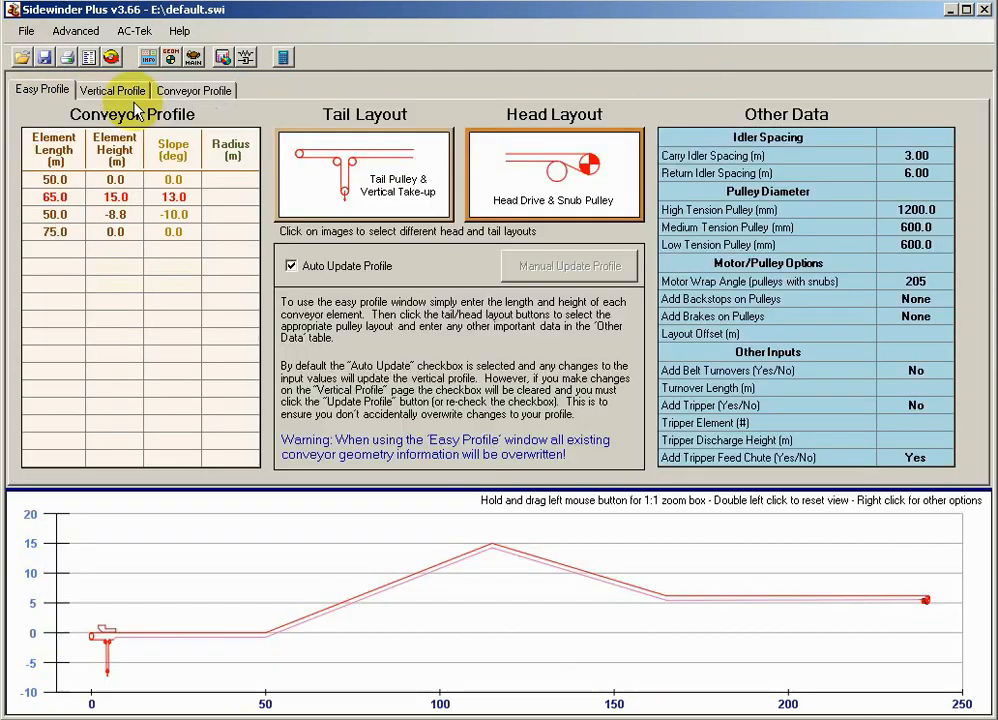
left_click(935, 304)
left_click(935, 304)
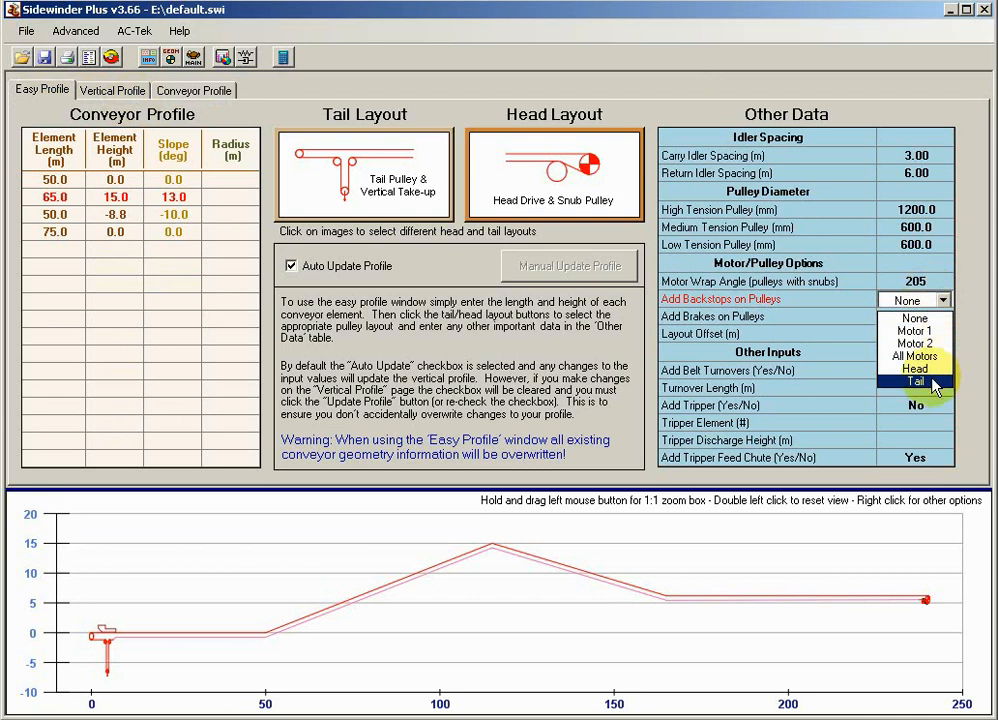
left_click(930, 329)
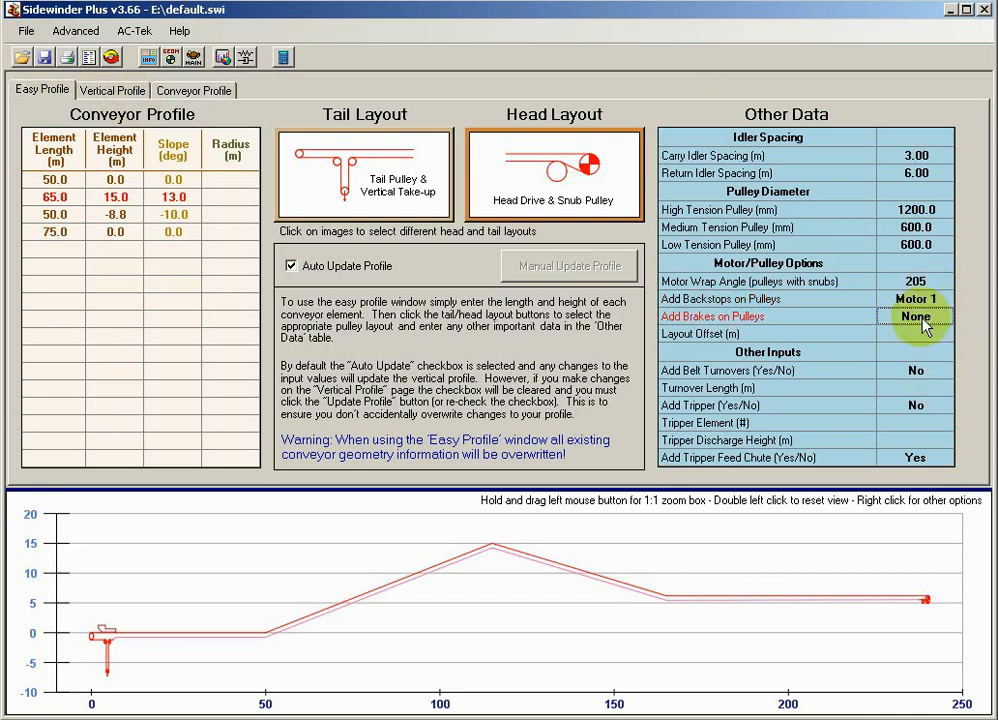
Check the motor's element type in the vertical profile for the backstop and return to the easy profile
left_click(104, 92)
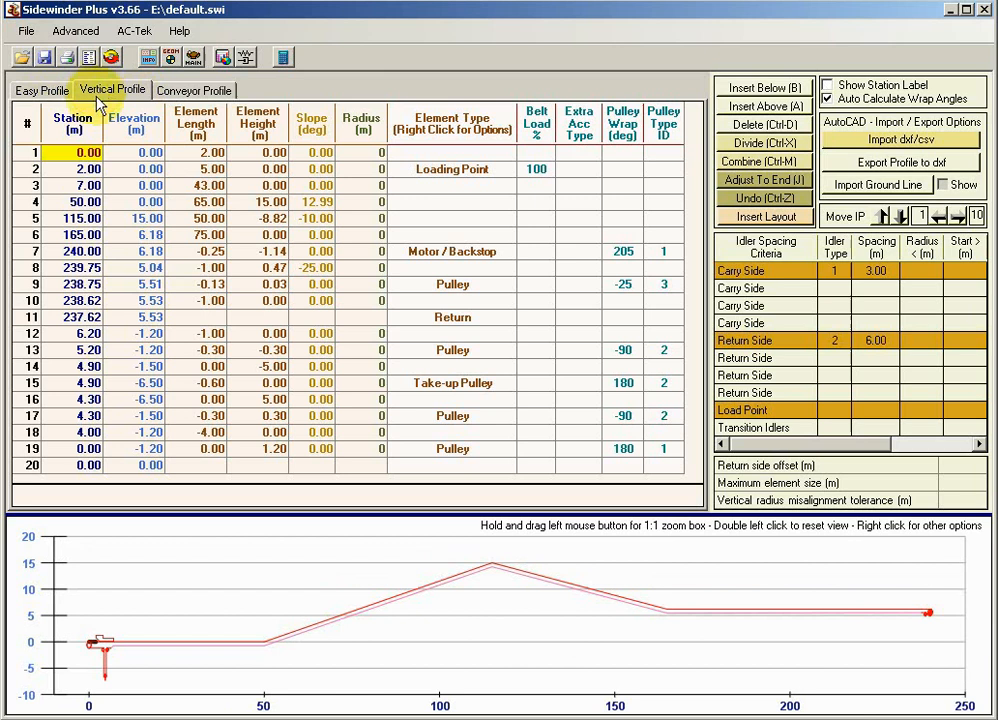
left_click(418, 251)
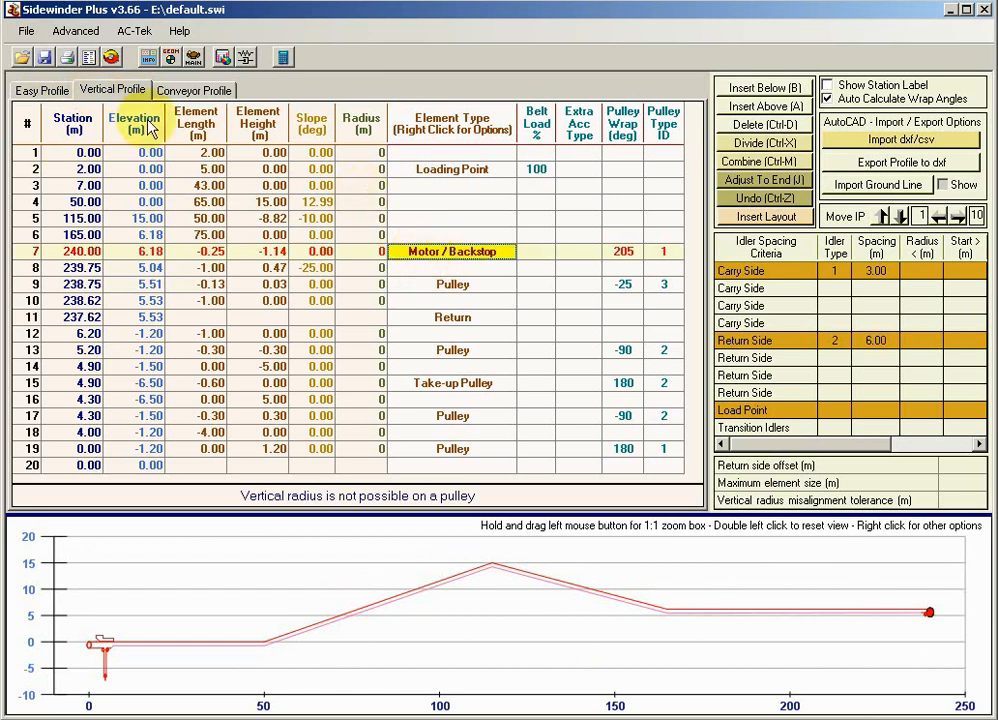
left_click(45, 88)
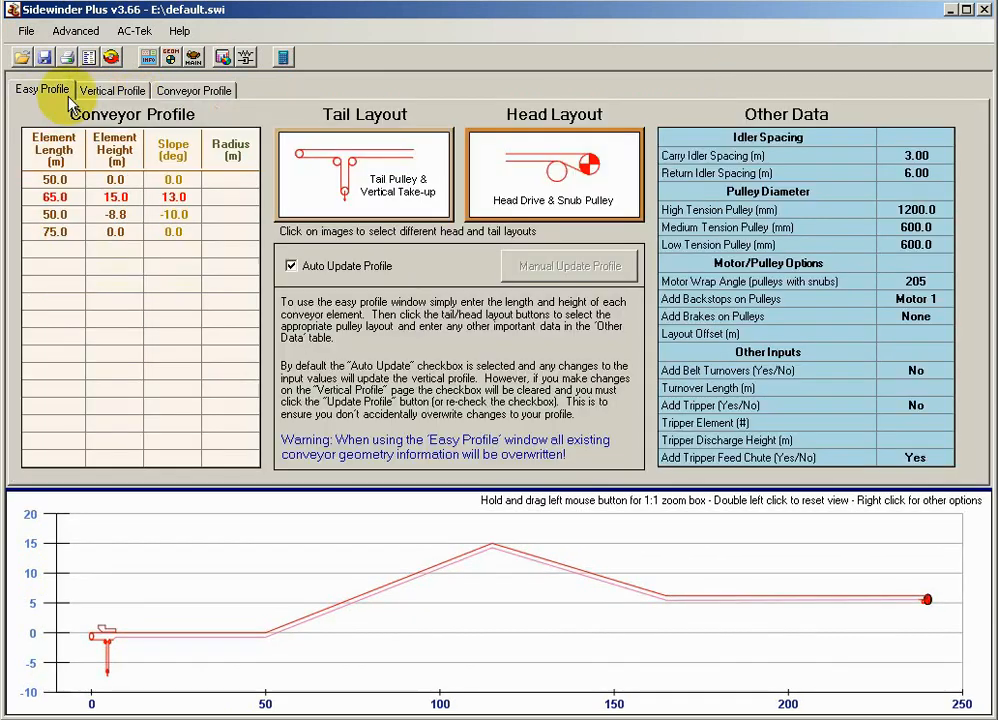
Set the head layout to Head Drive & Vertical Take-up and the tail layout to Tail Pulley
left_click(916, 333)
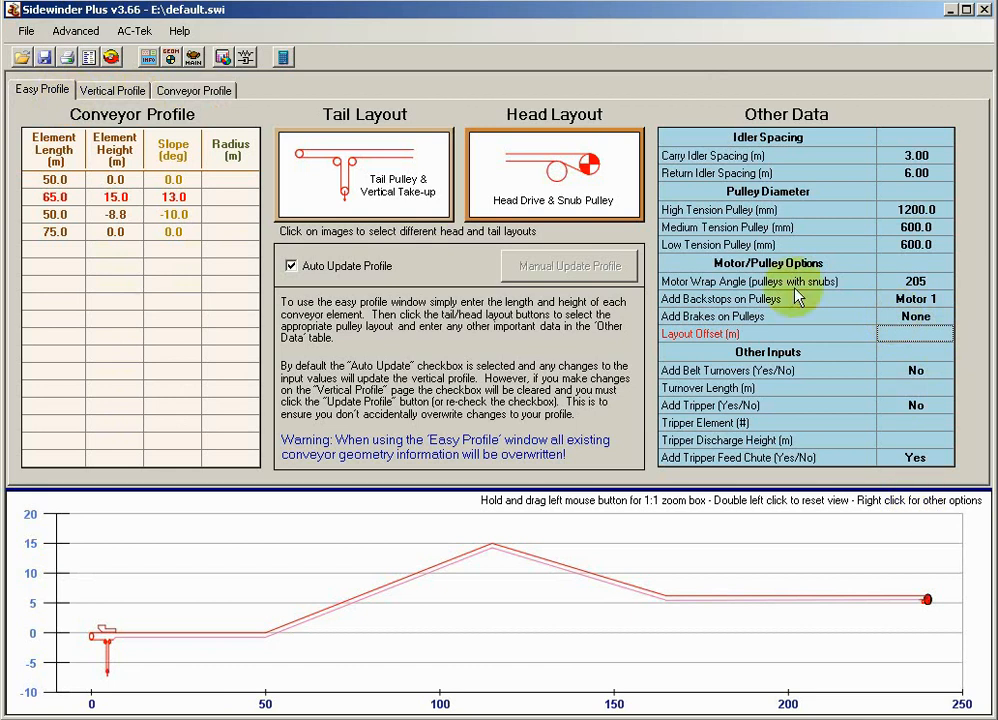
left_click(570, 175)
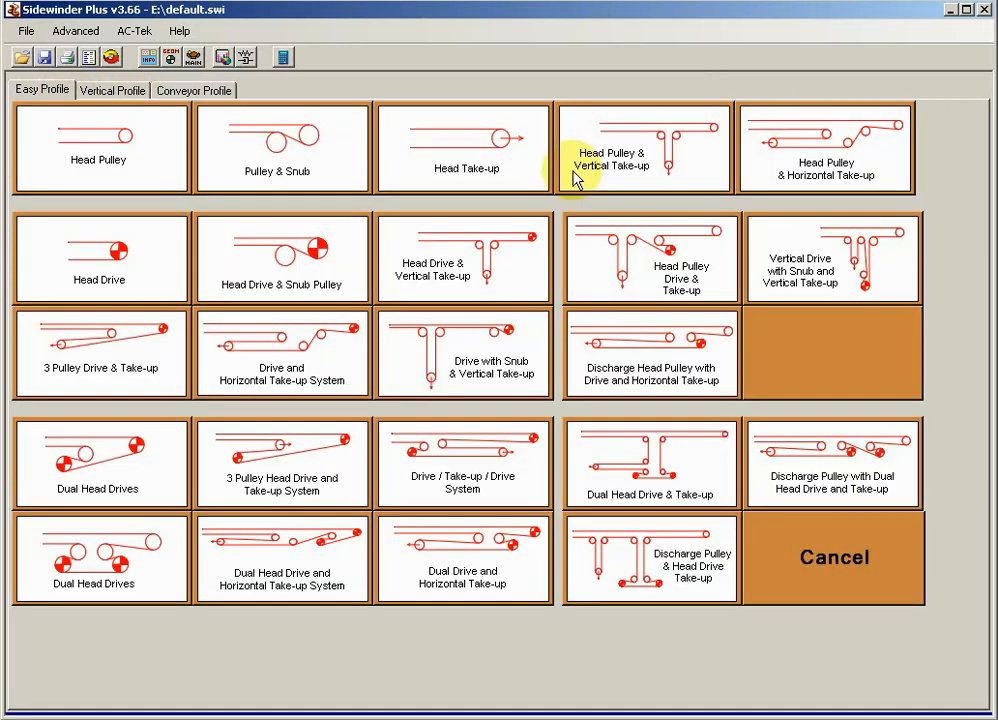
left_click(505, 266)
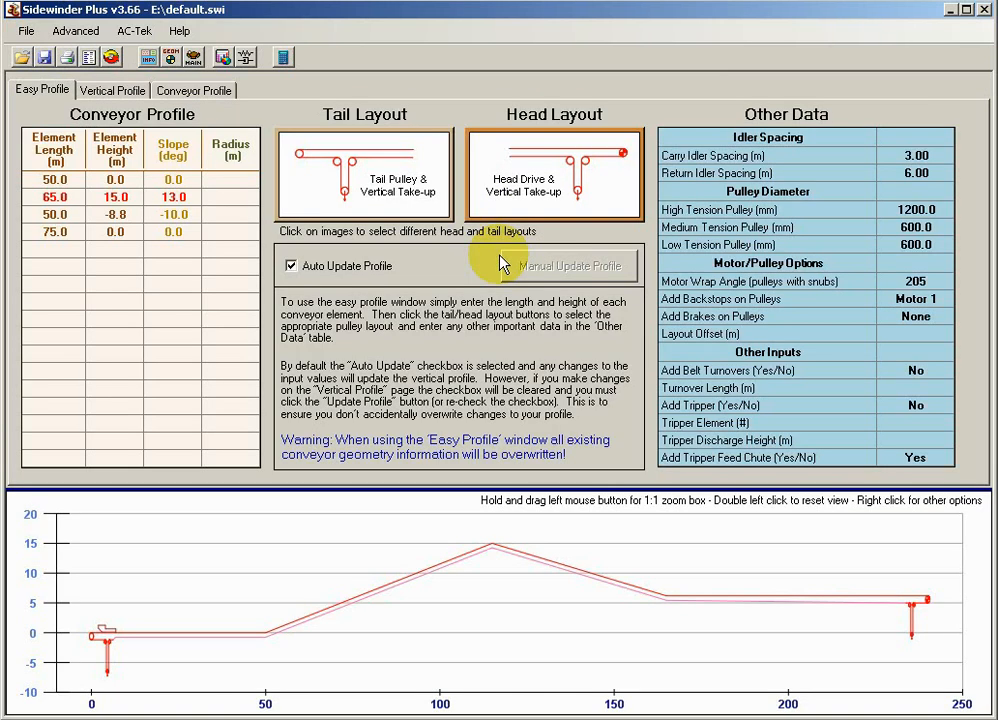
left_click(356, 175)
left_click(108, 152)
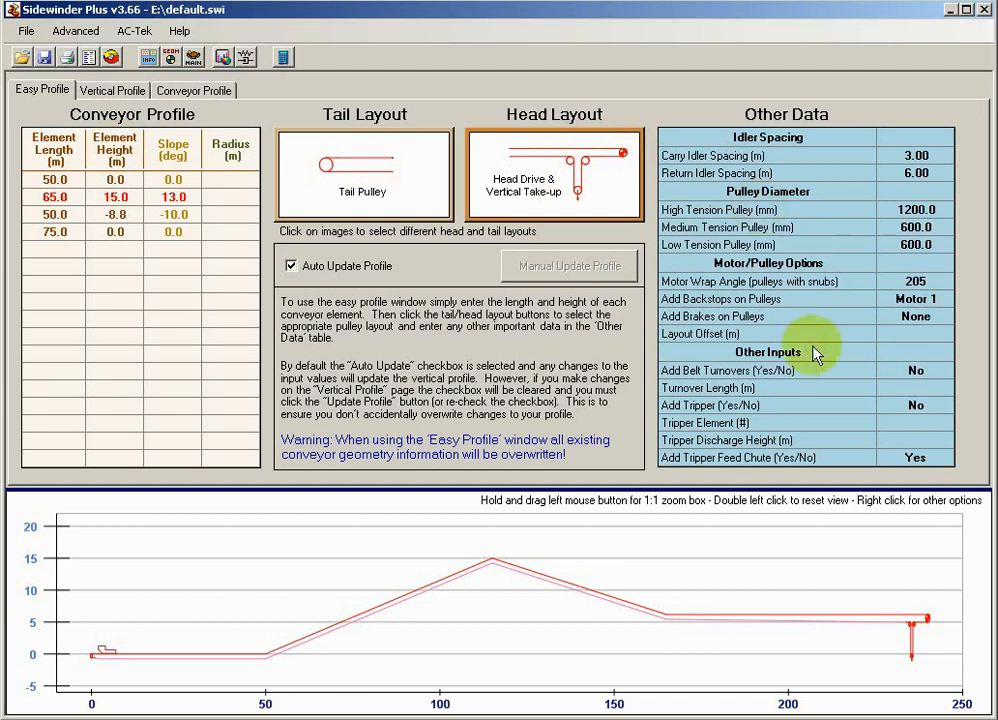
Set the layout offset to 25 m
left_click(908, 338)
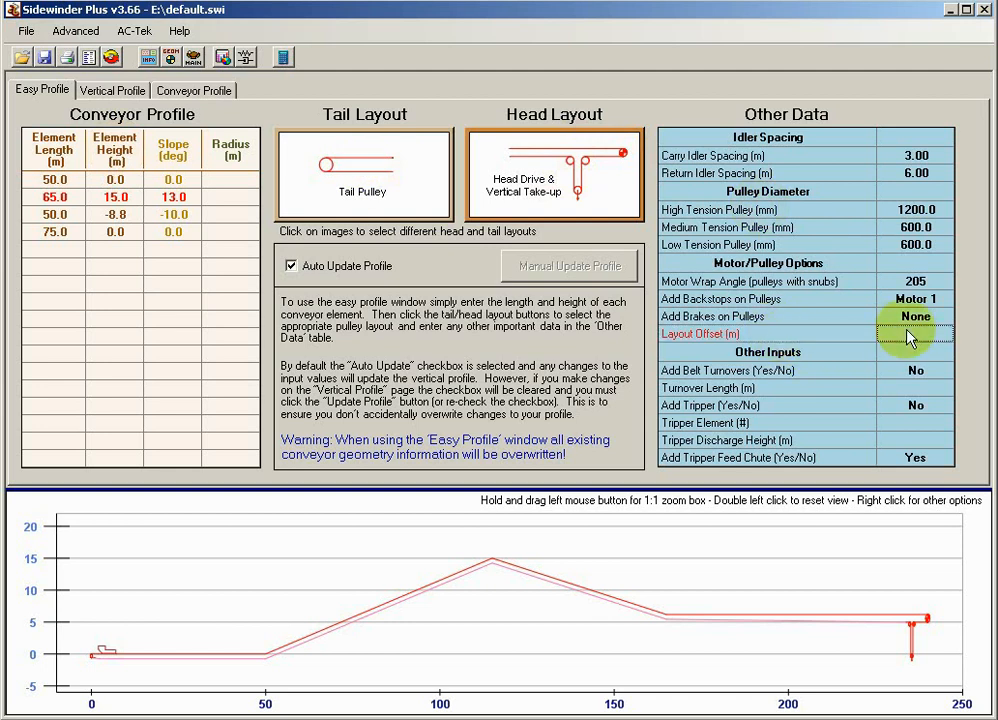
type("5.0")
type("25")
key("Up")
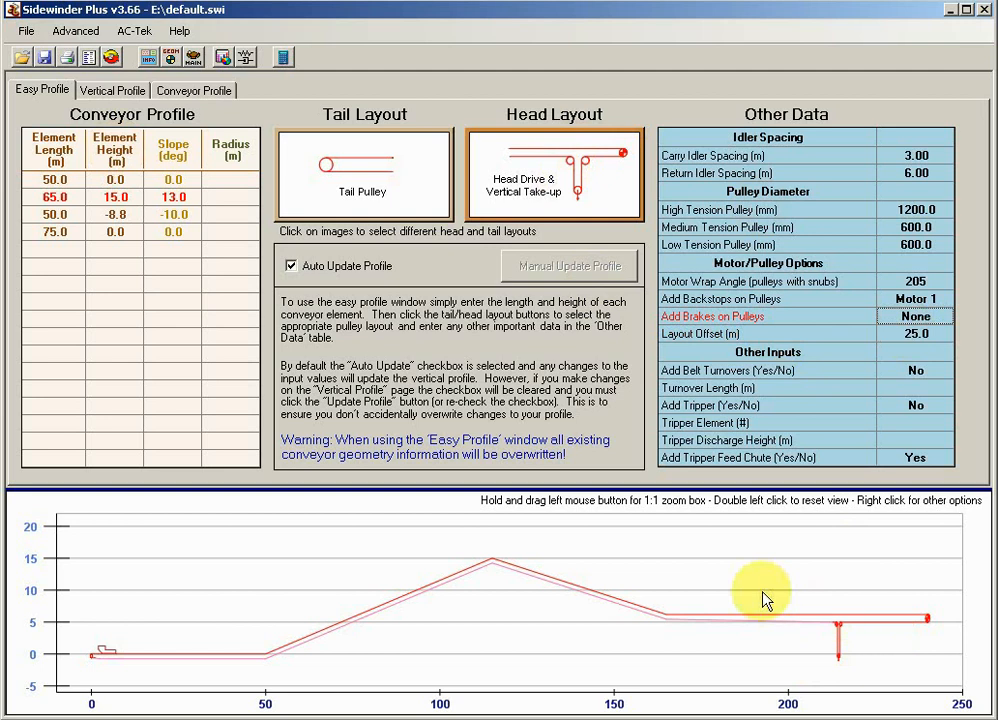
Set the layout offset to 50 m to move the take-up further back from the head
left_click(912, 339)
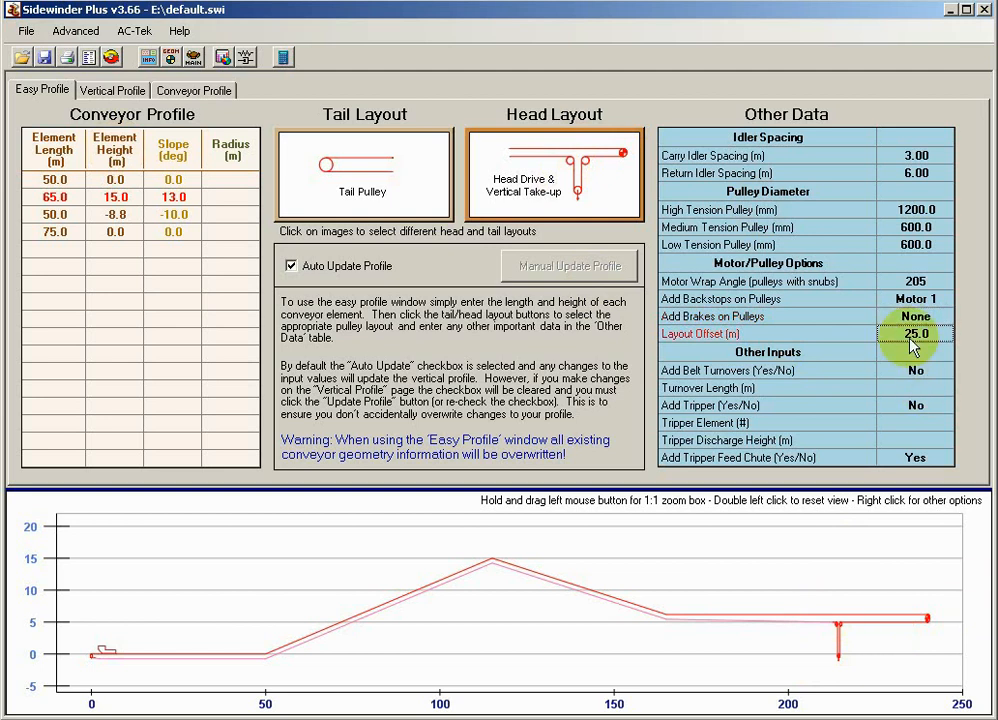
type("50")
key("Up")
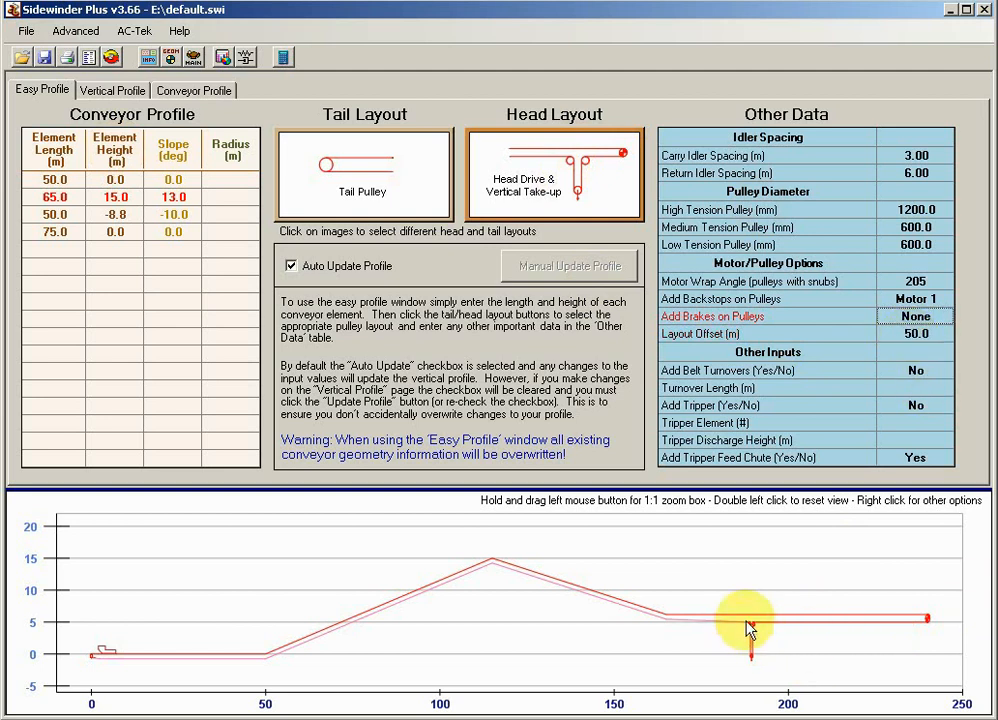
Change the head layout to Head Pulley Drive & Take-up and highlight the last conveyor element in the profile drawing
left_click(582, 172)
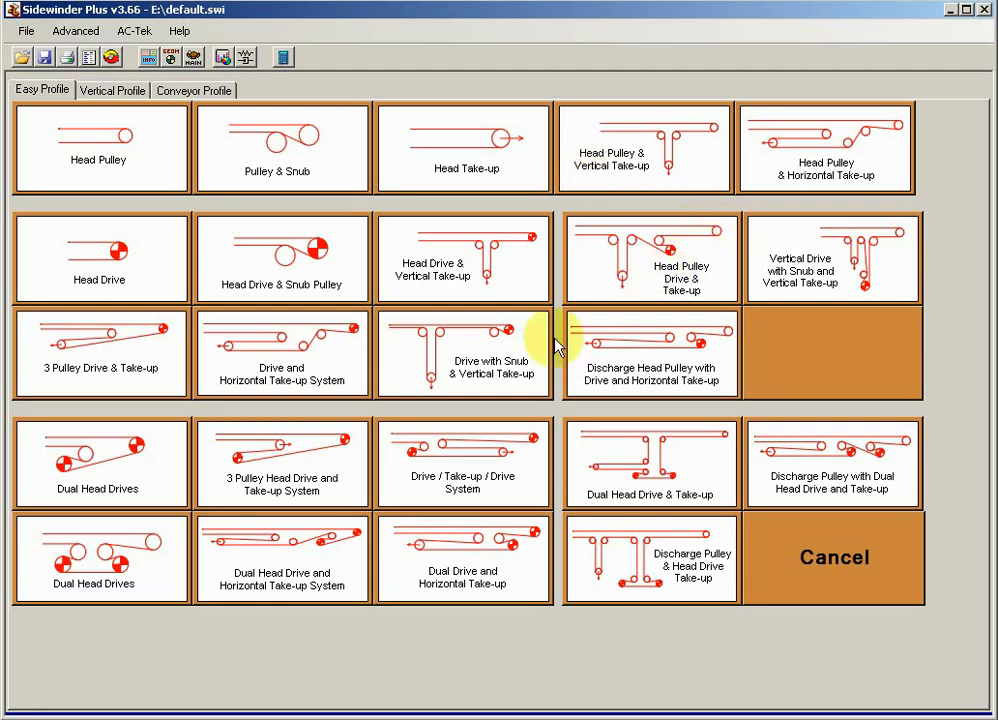
left_click(688, 265)
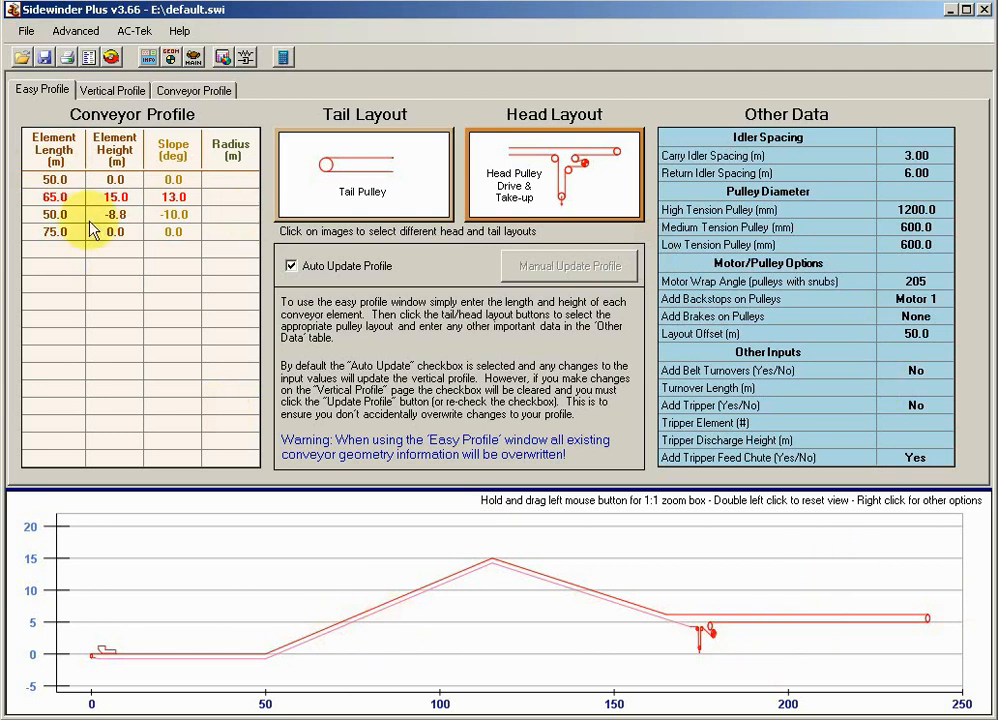
left_click(50, 231)
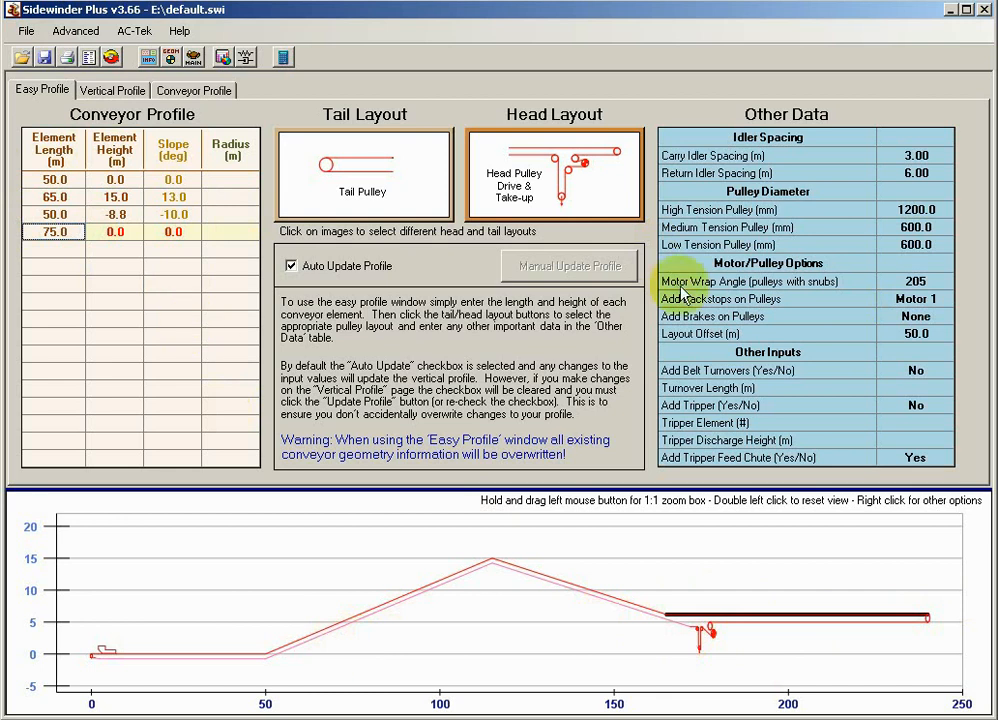
Try a layout offset of 150 m and set it back to 50 m
left_click(918, 335)
type("1")
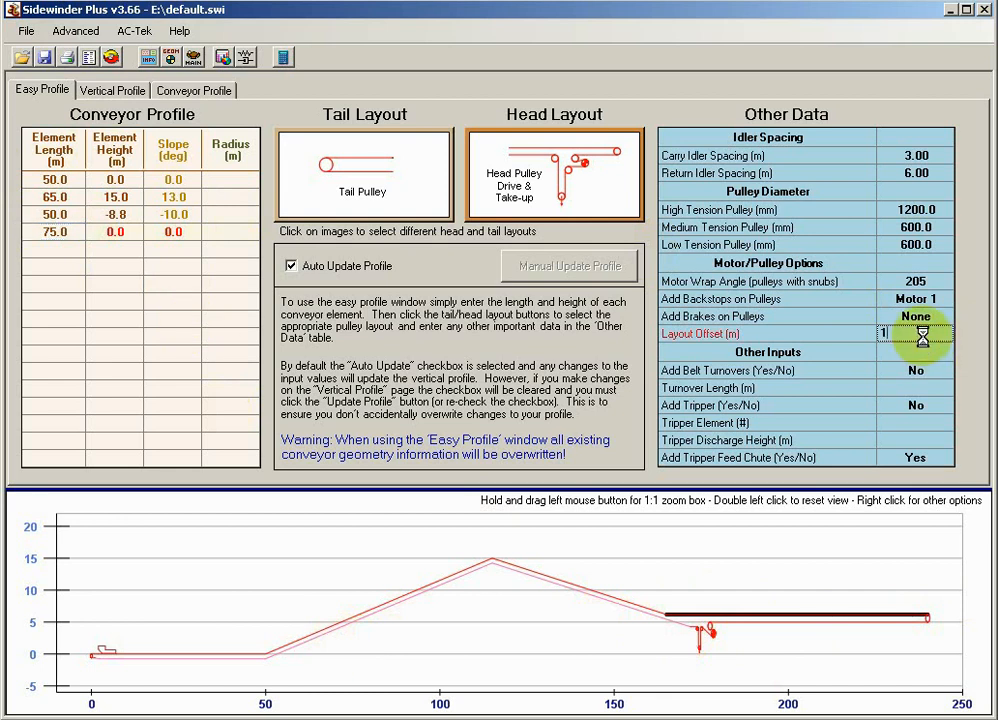
type("50")
key("Up")
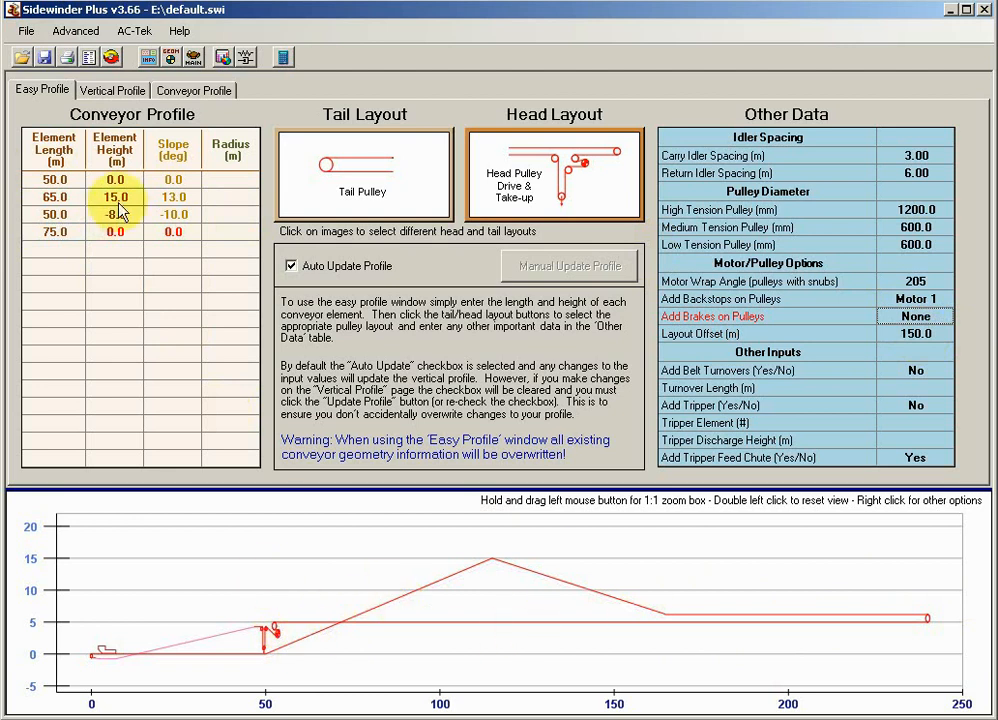
left_click(913, 334)
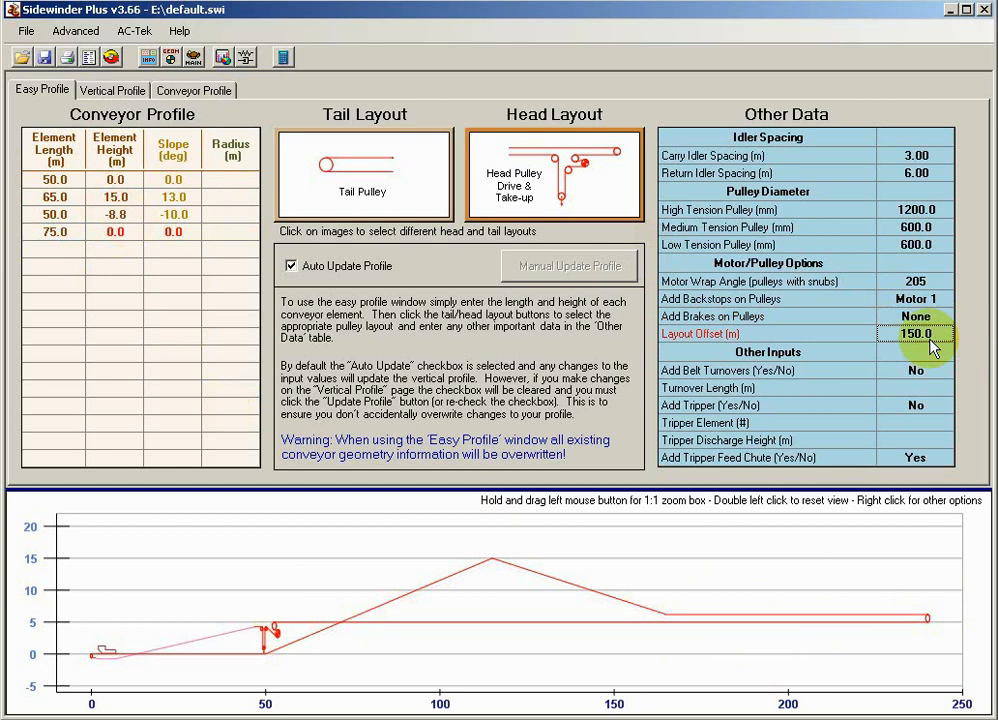
type("50")
key("Return")
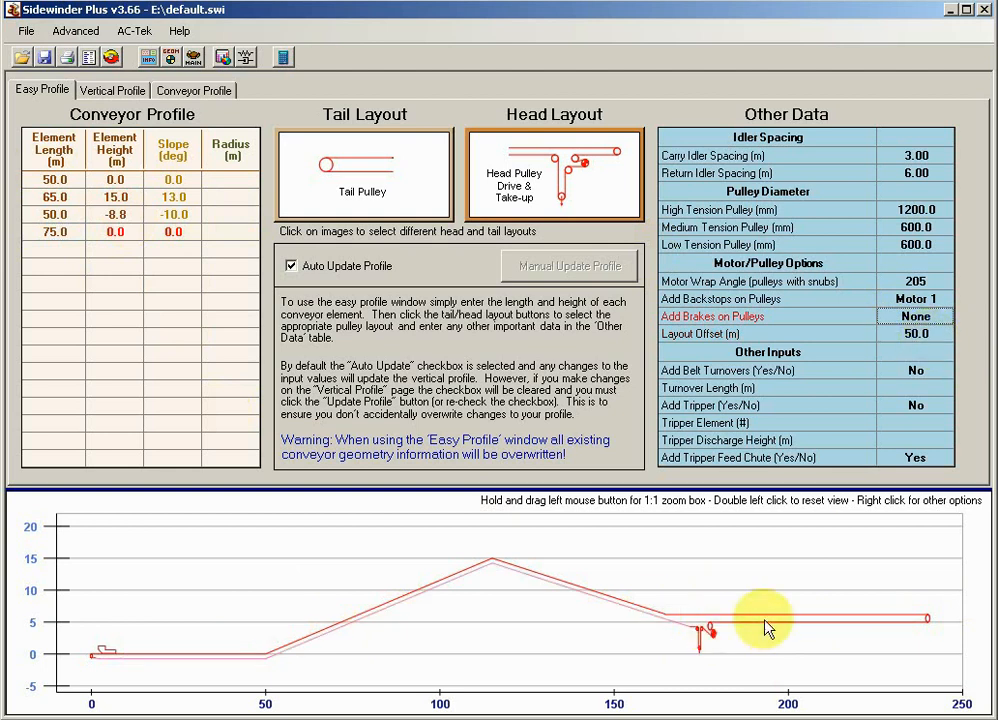
Change the head layout to Head Drive & Vertical Take-up
left_click(80, 231)
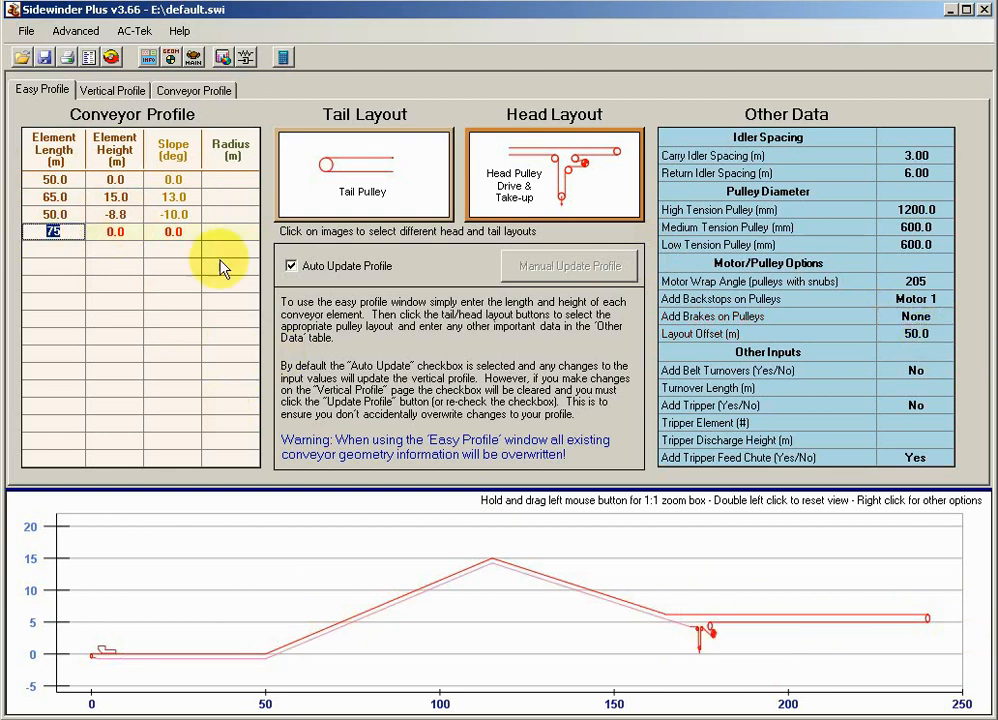
left_click(123, 252)
left_click(116, 236)
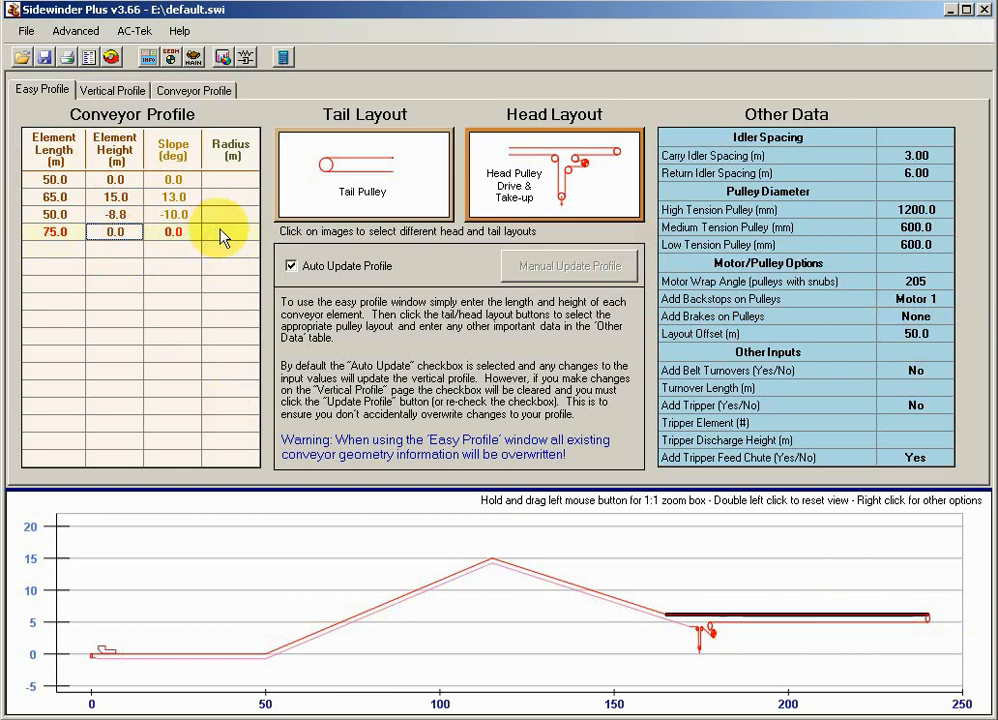
left_click(560, 175)
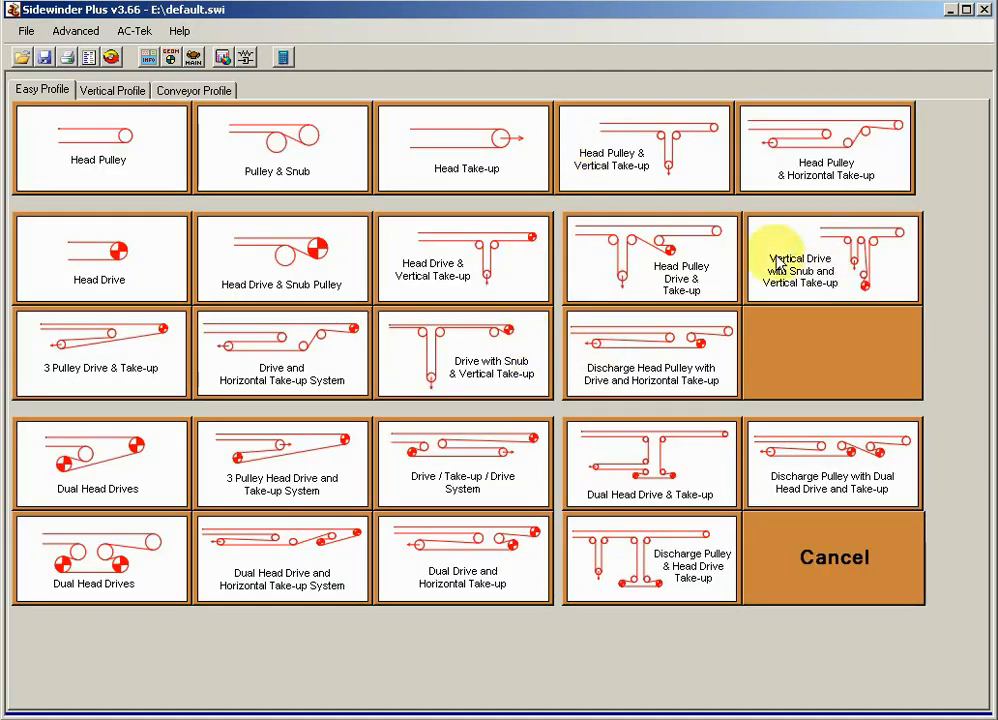
left_click(488, 263)
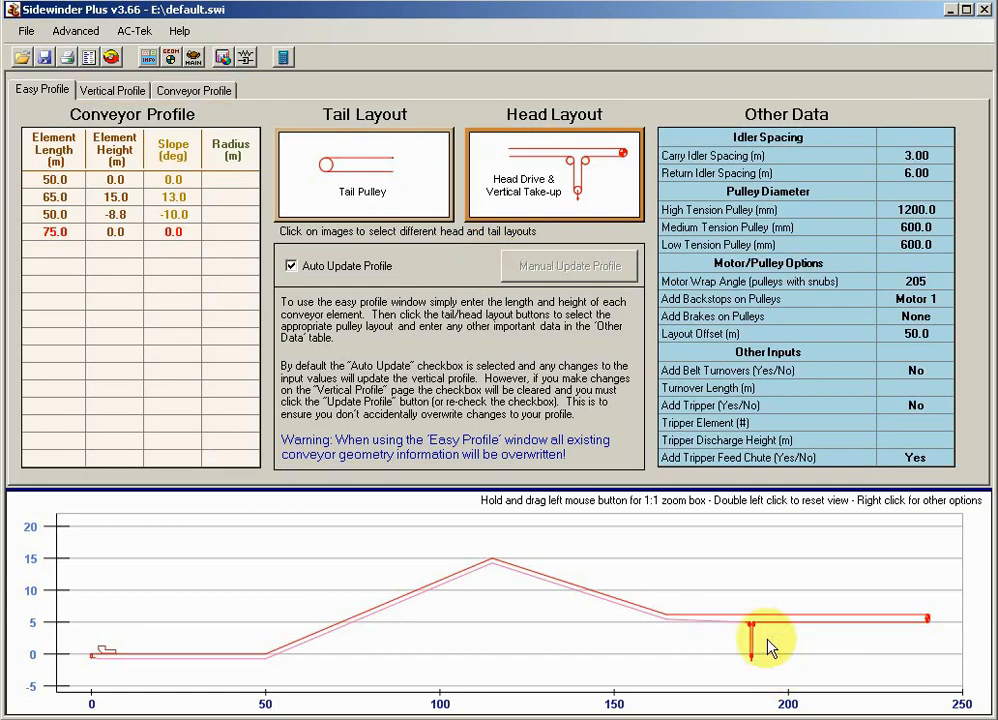
Try a slope of 155 degrees on the last conveyor element and zoom in on its take-up in the profile drawing
left_click(172, 238)
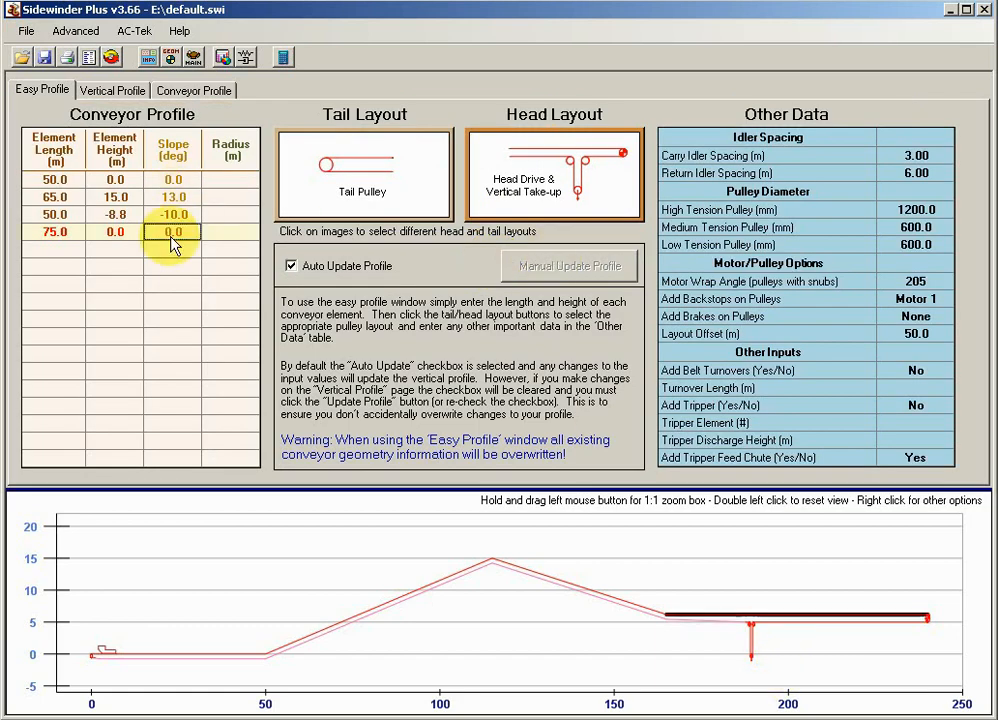
key("Up")
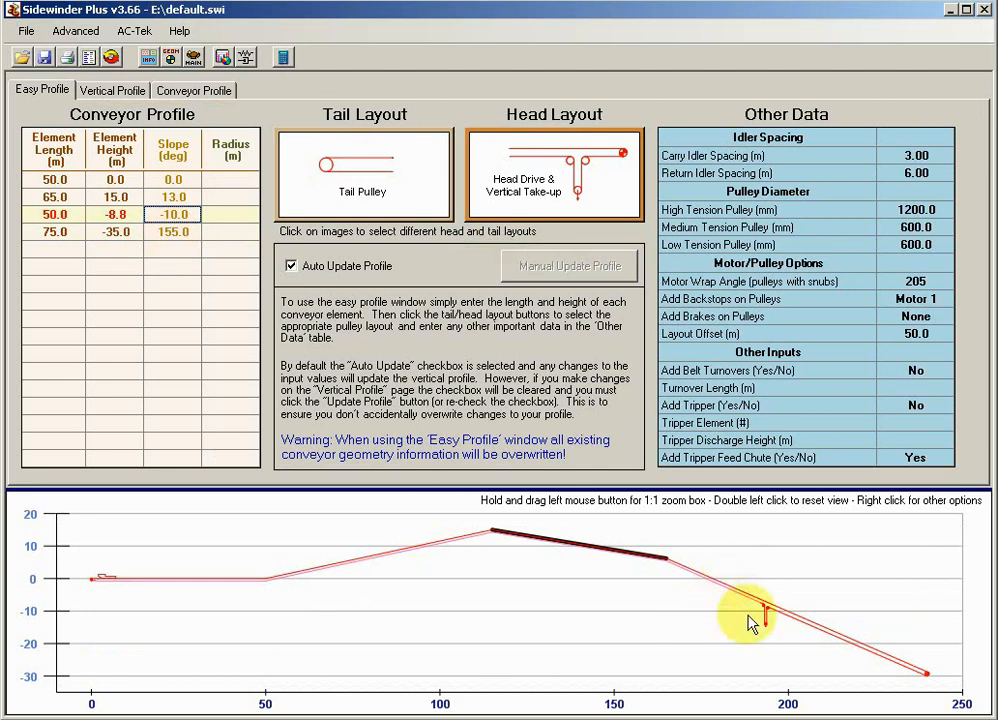
left_click_drag(748, 518, 791, 641)
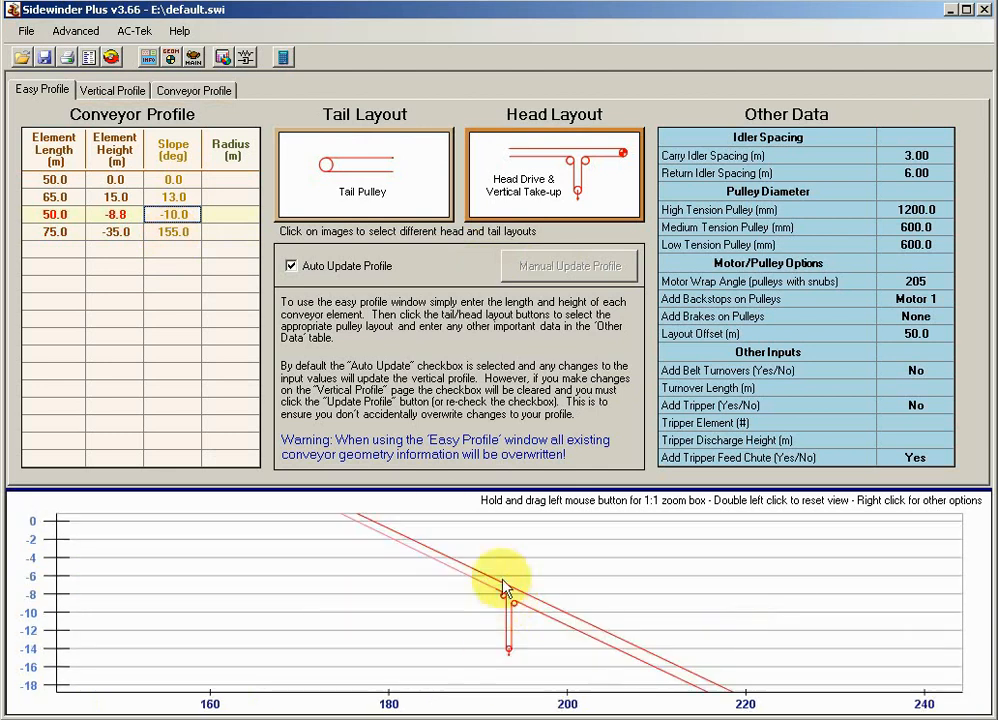
Change the head layout to Drive and Horizontal Take-up System and reset the profile drawing to the full conveyor
left_click(556, 188)
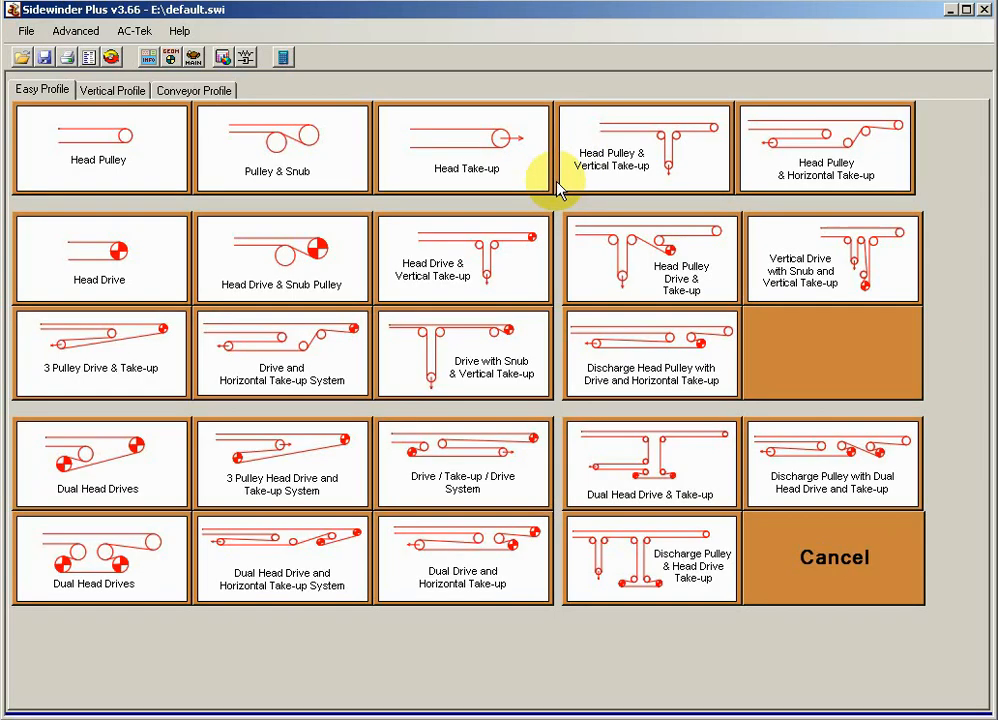
left_click(318, 342)
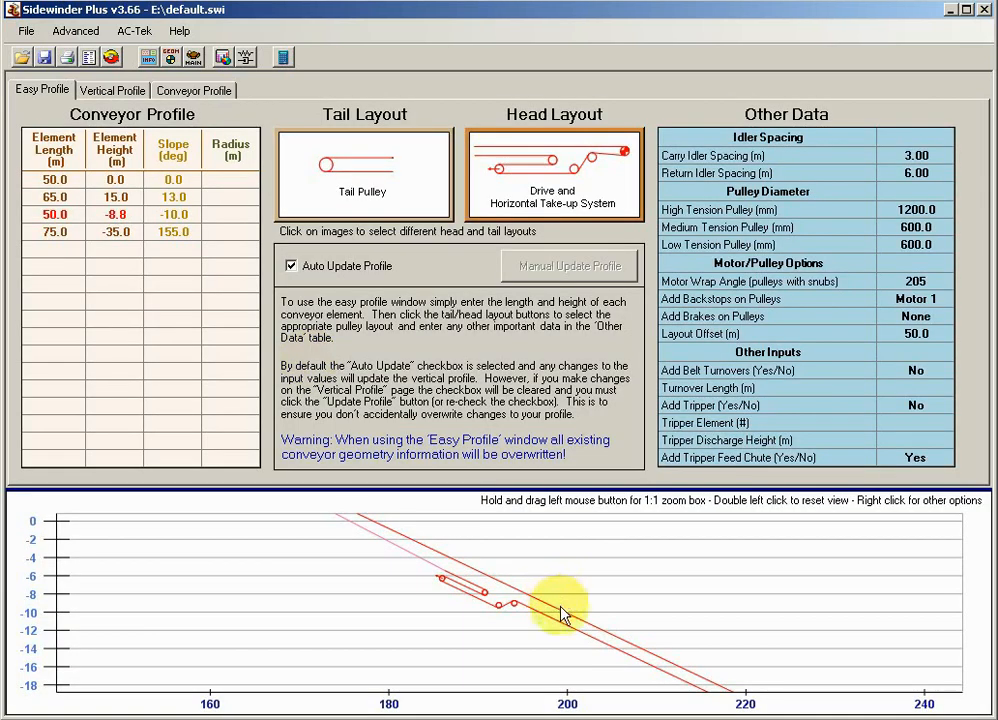
right_click(531, 576)
left_click(576, 584)
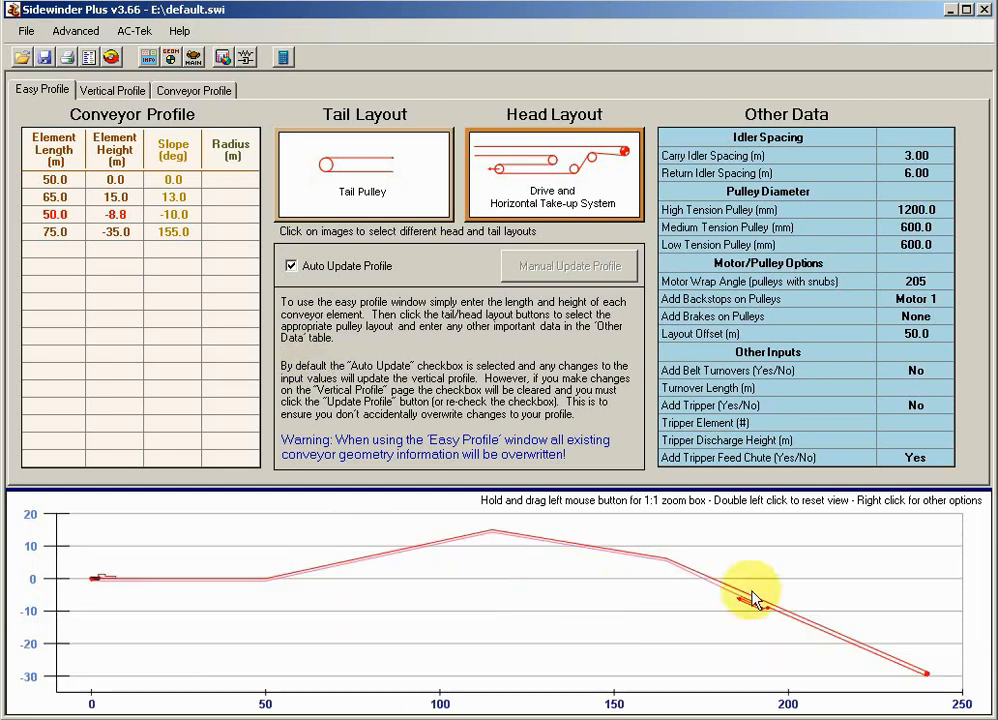
Set the layout offset to 5 m
left_click(914, 334)
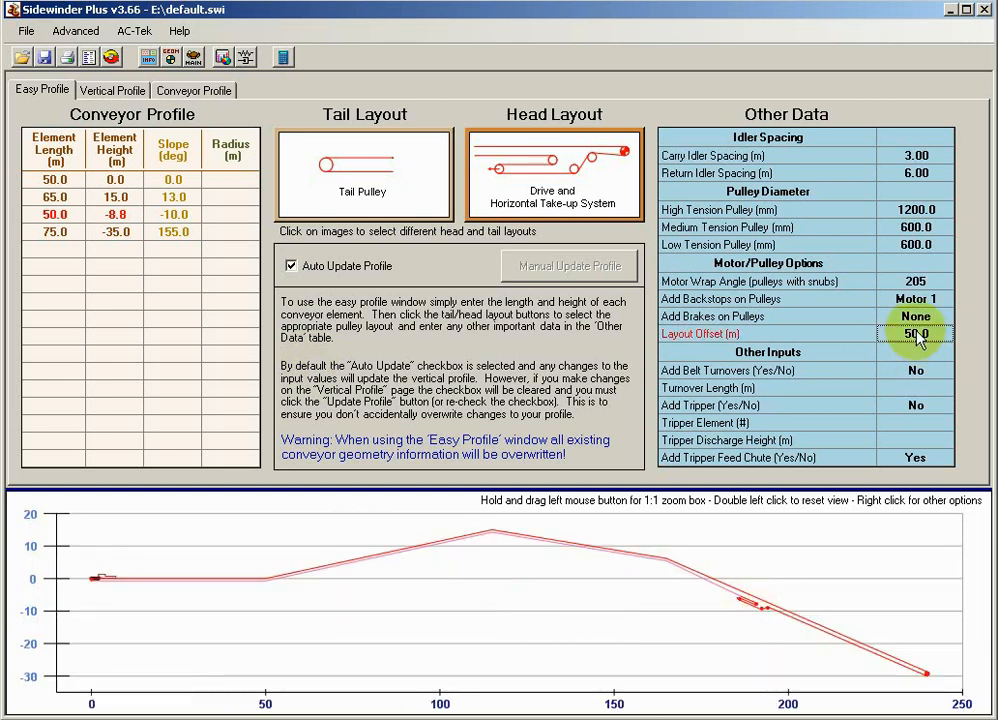
type("5")
key("Up")
Set the slope of the last conveyor element to 15 degrees
left_click(170, 231)
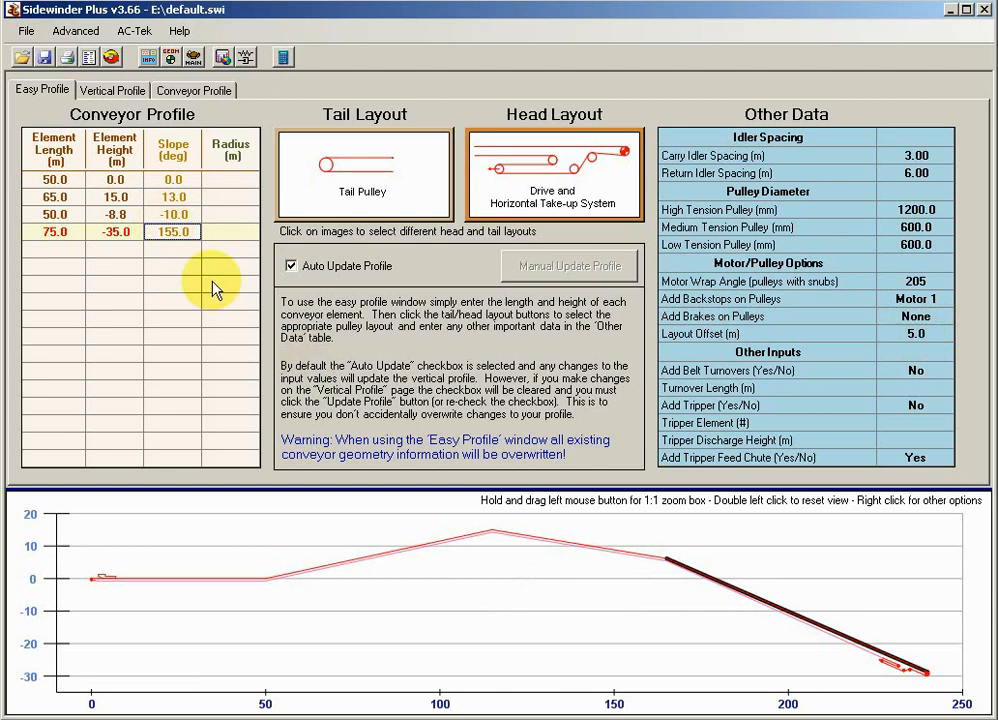
type("15")
key("Up")
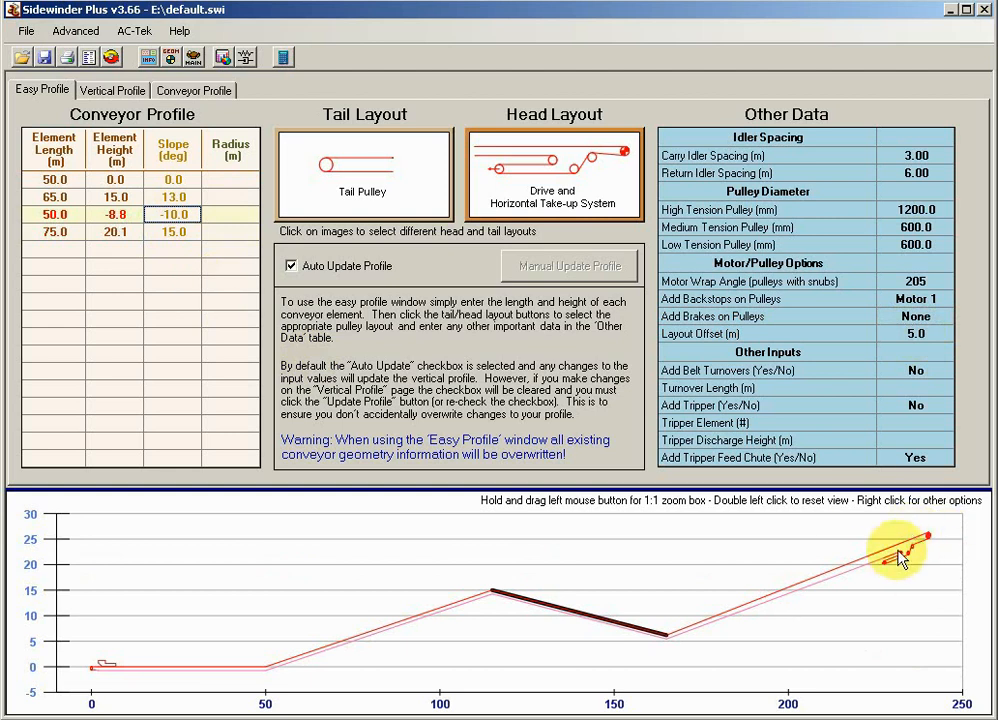
Add belt turnovers, trying a turnover length of 35 m and settling on 15 m
left_click(927, 374)
left_click(930, 379)
left_click(925, 386)
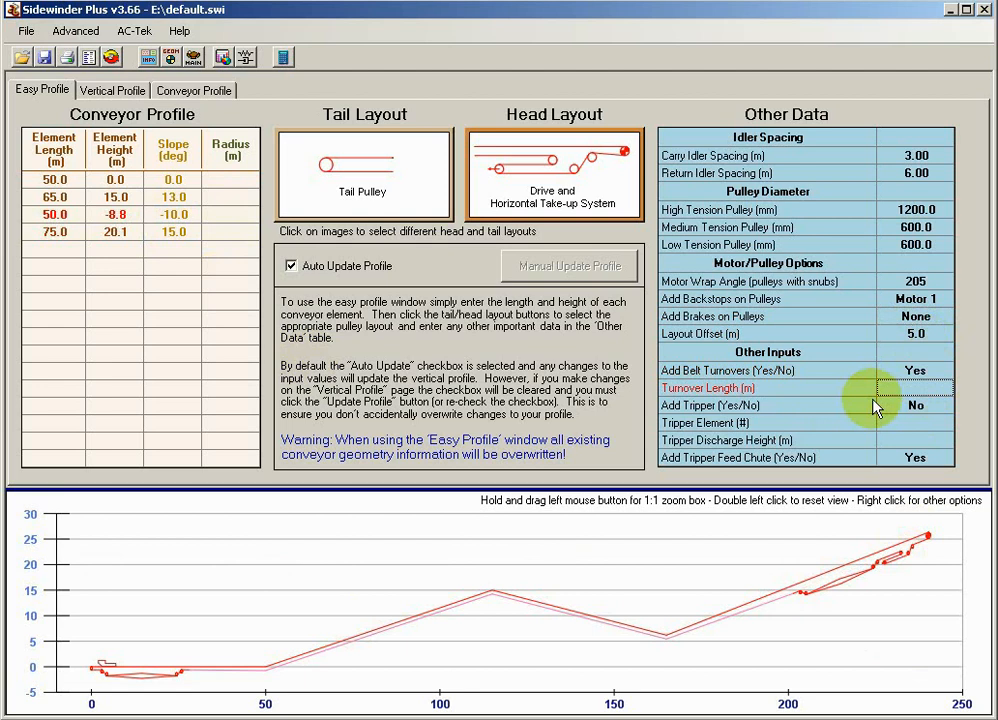
type("35")
key("Up")
key("Down")
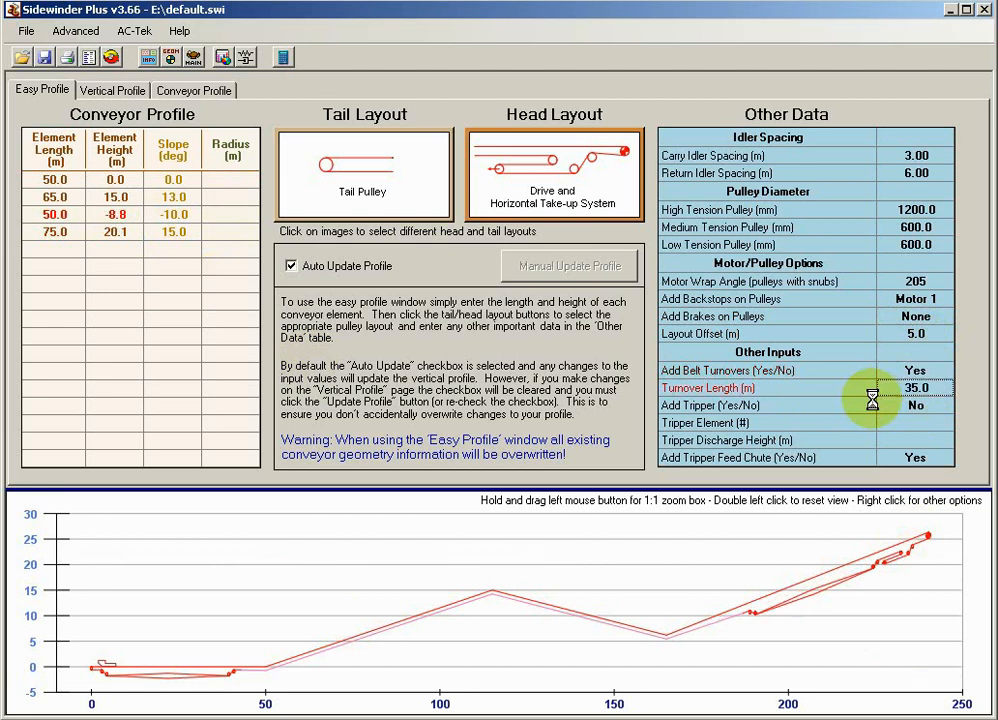
type("15")
key("Up")
Set the belt turnovers option to No to remove the turnovers from the profile
left_click(910, 374)
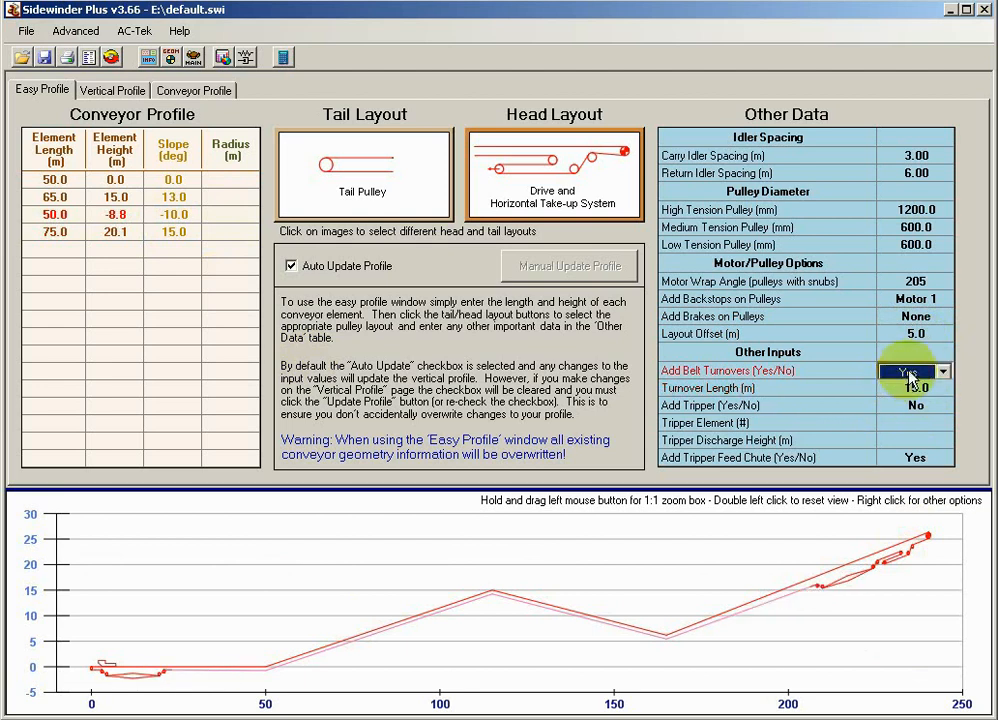
key("Up")
left_click(941, 375)
left_click(942, 373)
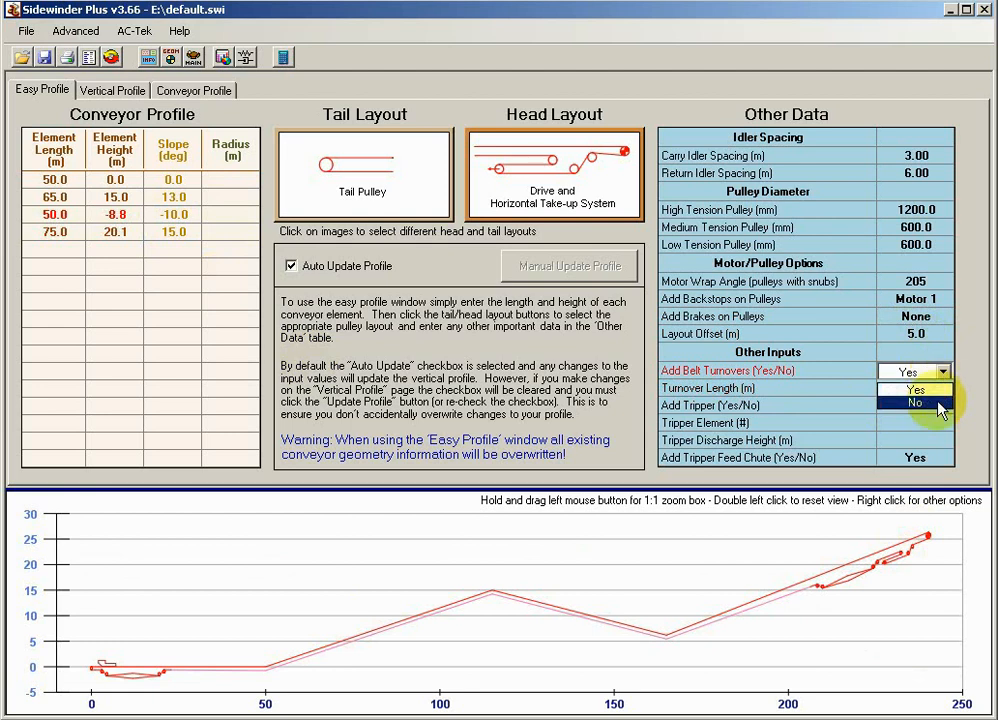
left_click(940, 404)
Set the tripper option to Yes to add a tripper to the conveyor
left_click(940, 408)
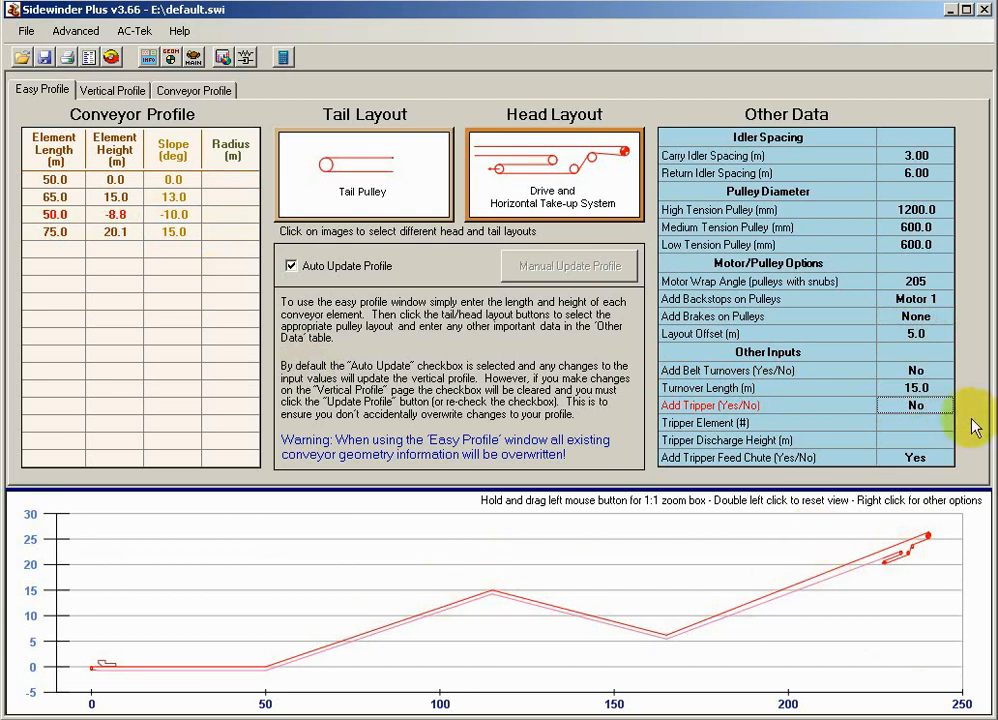
left_click(938, 406)
left_click(942, 406)
left_click(920, 422)
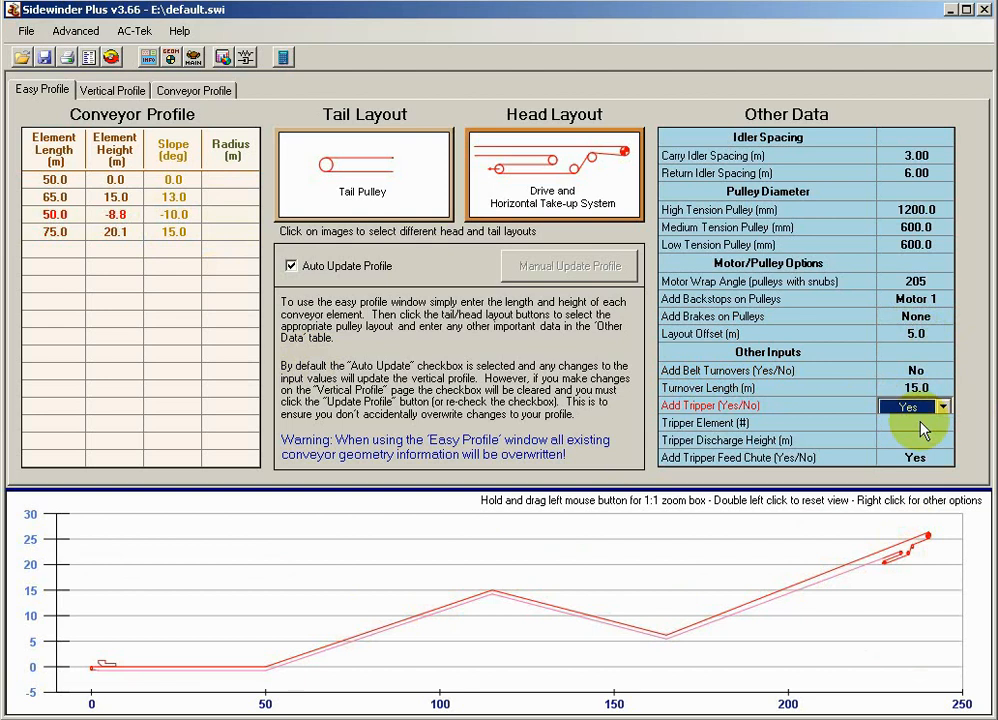
left_click(920, 427)
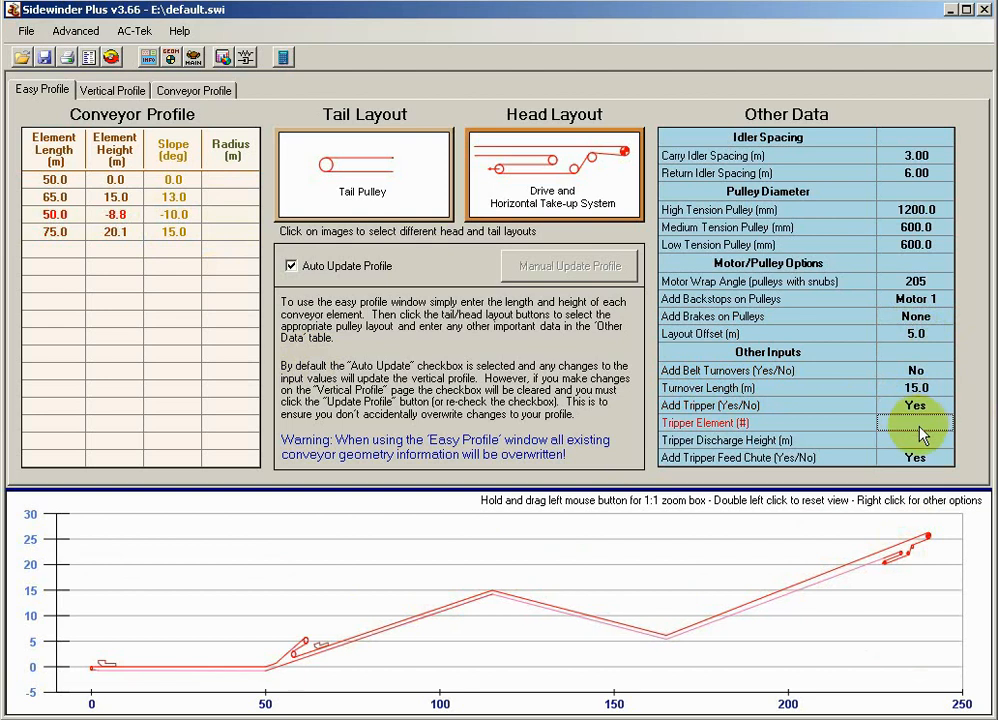
Highlight the conveyor elements one after another and place the tripper on element 3
left_click(70, 197)
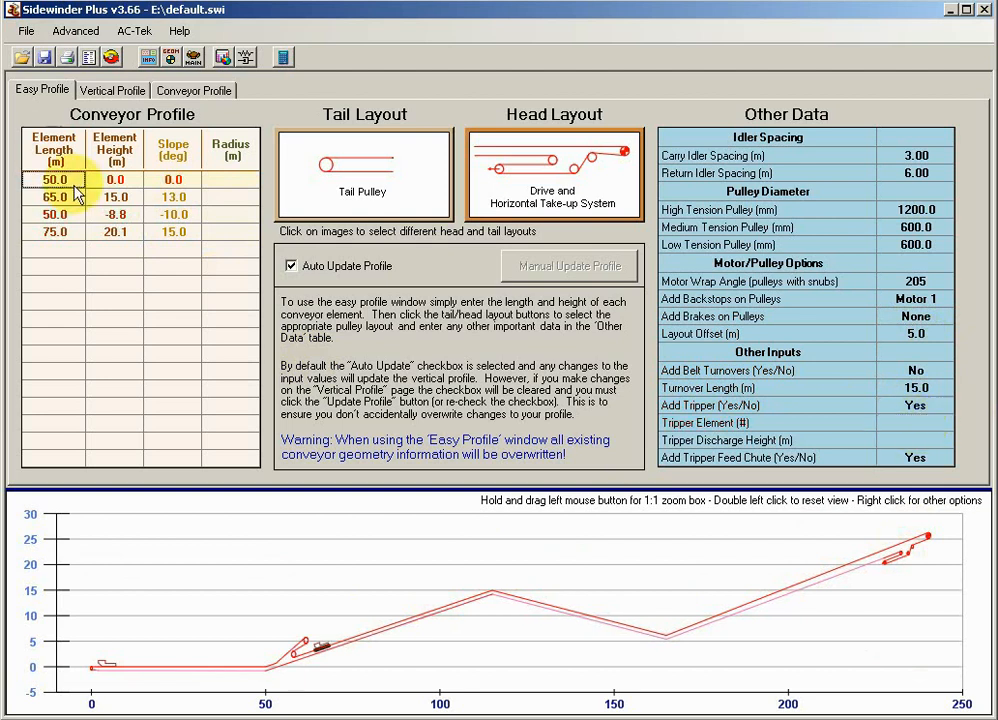
left_click(76, 216)
left_click(67, 233)
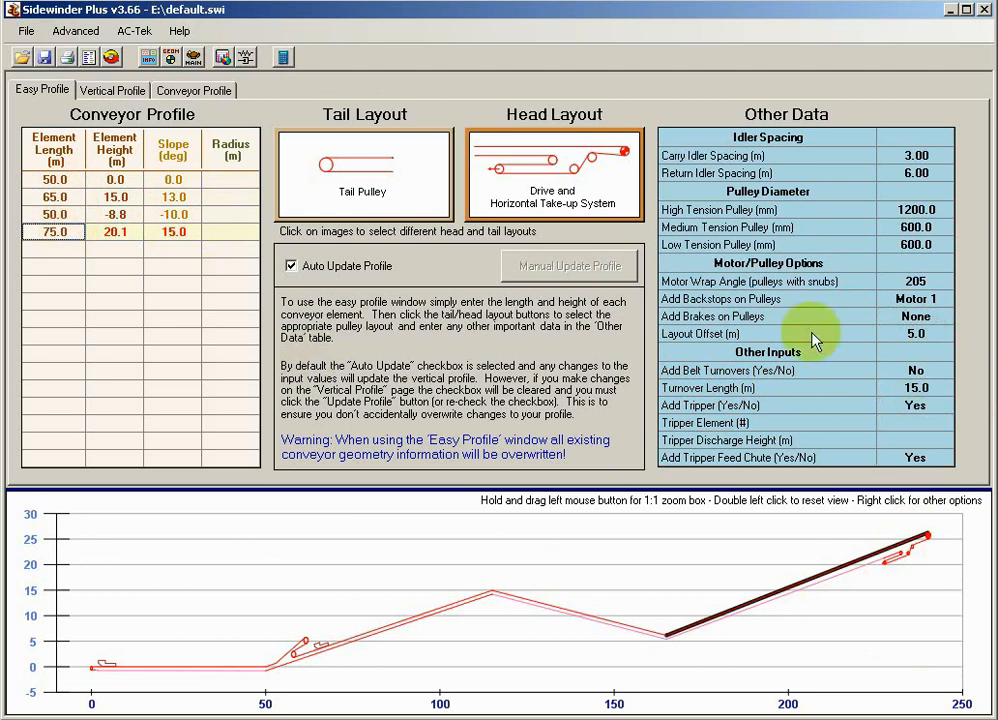
left_click(900, 422)
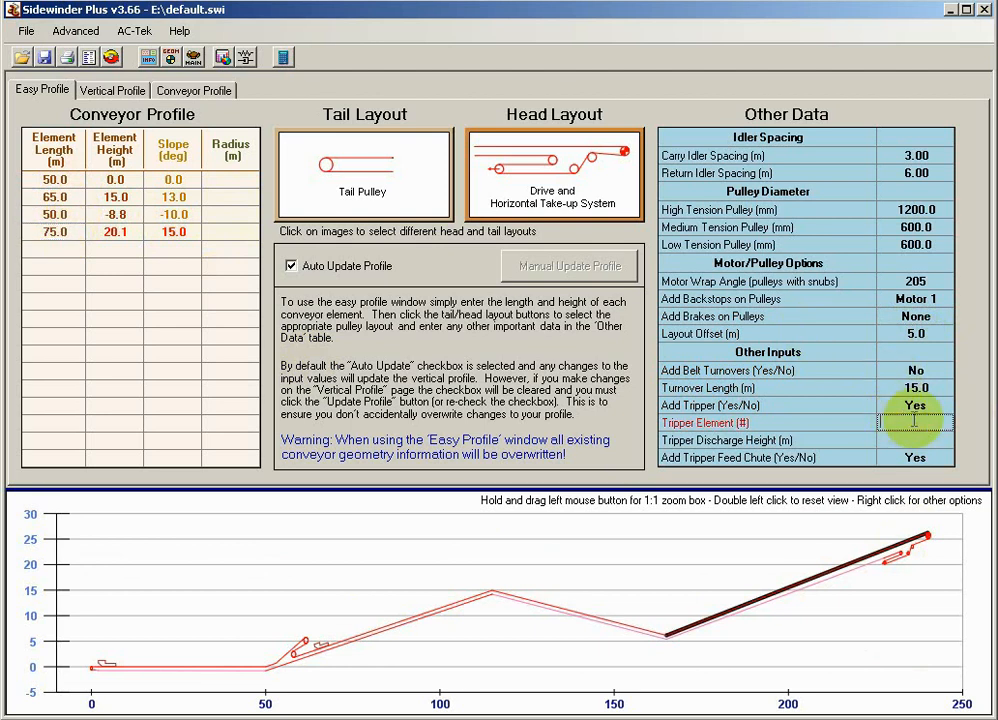
type("3")
key("Return")
Move the tripper to element 4
left_click(913, 422)
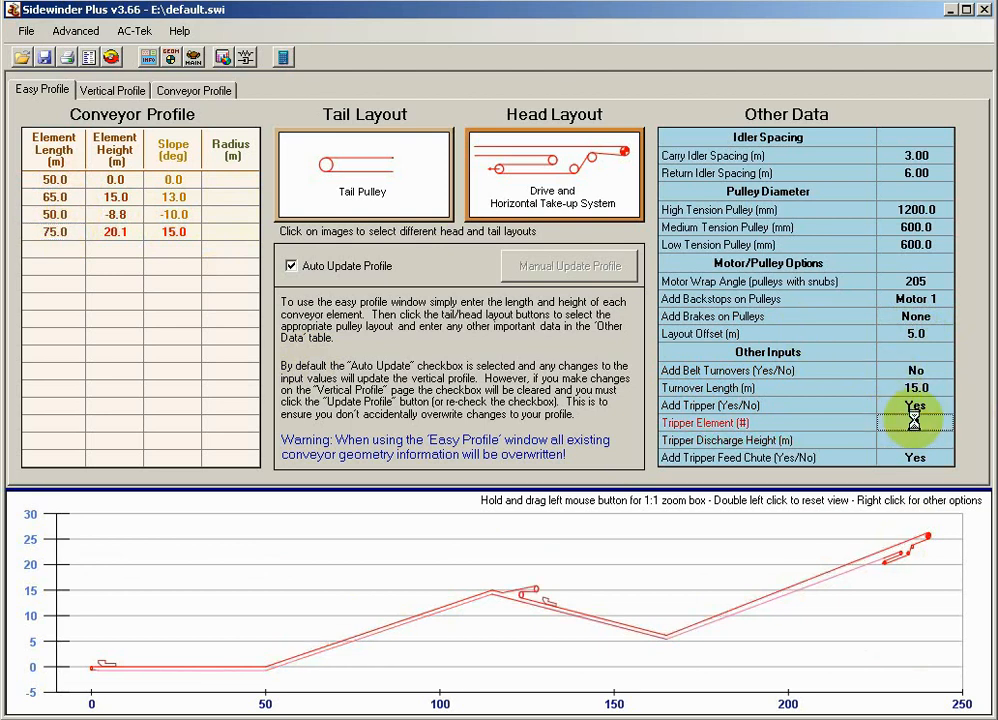
key("Return")
left_click(913, 422)
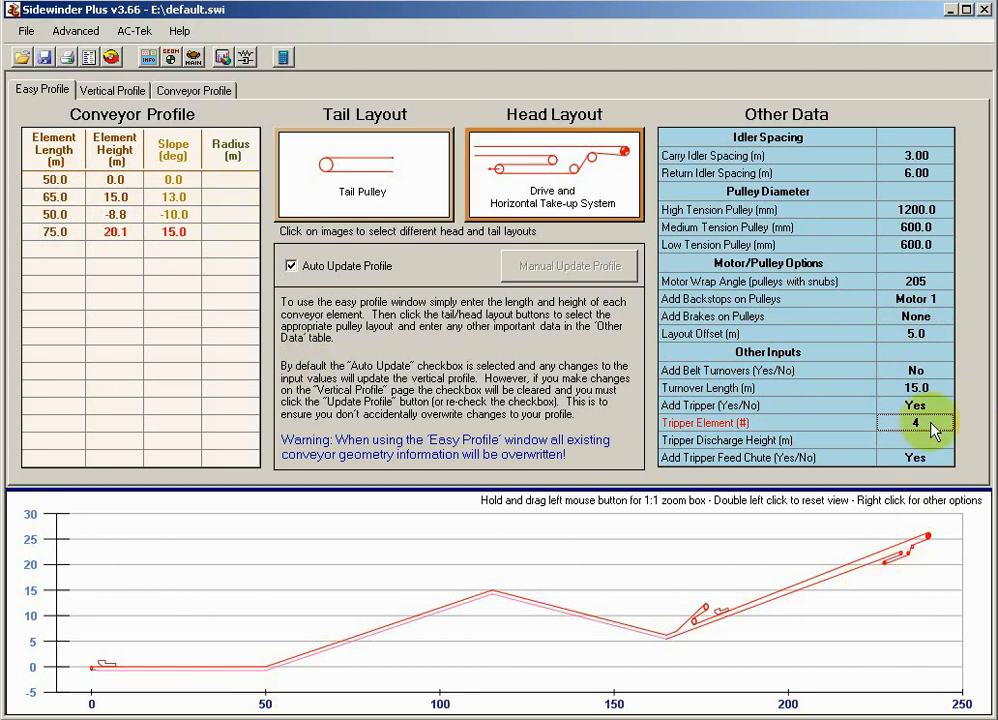
Try the tripper on element 2 and set it back to element 4
type("2")
left_click(929, 393)
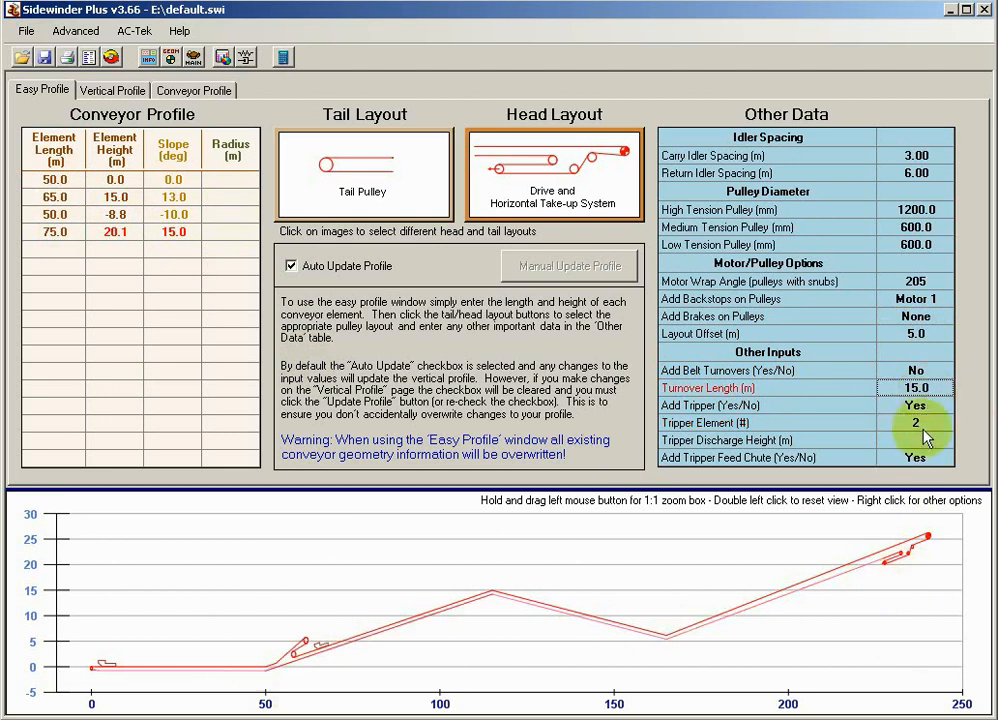
left_click(914, 425)
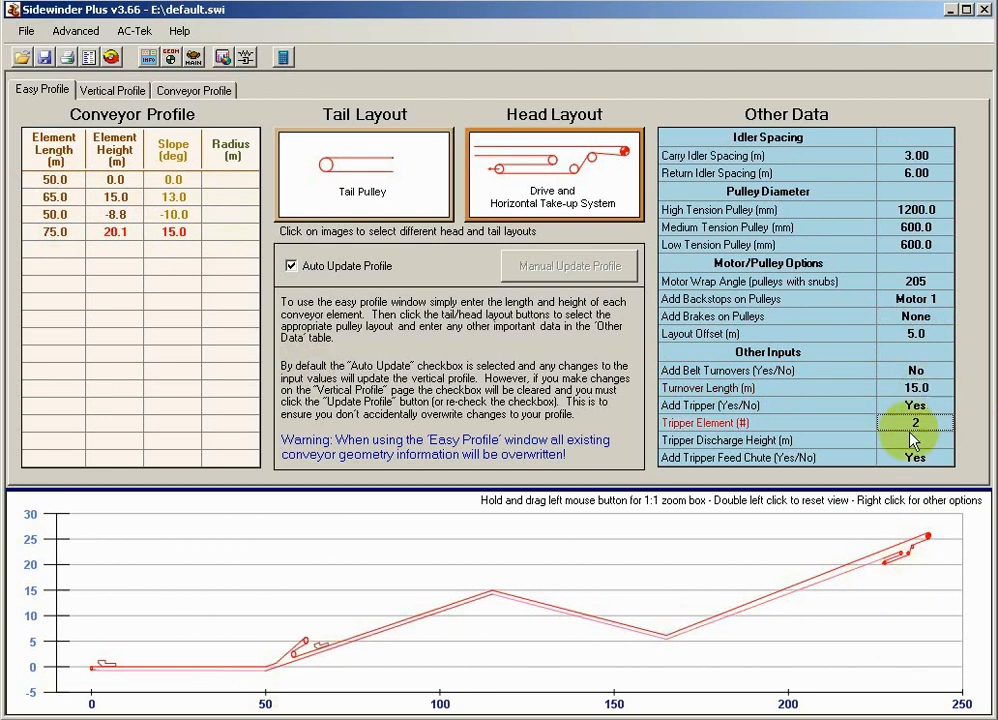
left_click(906, 444)
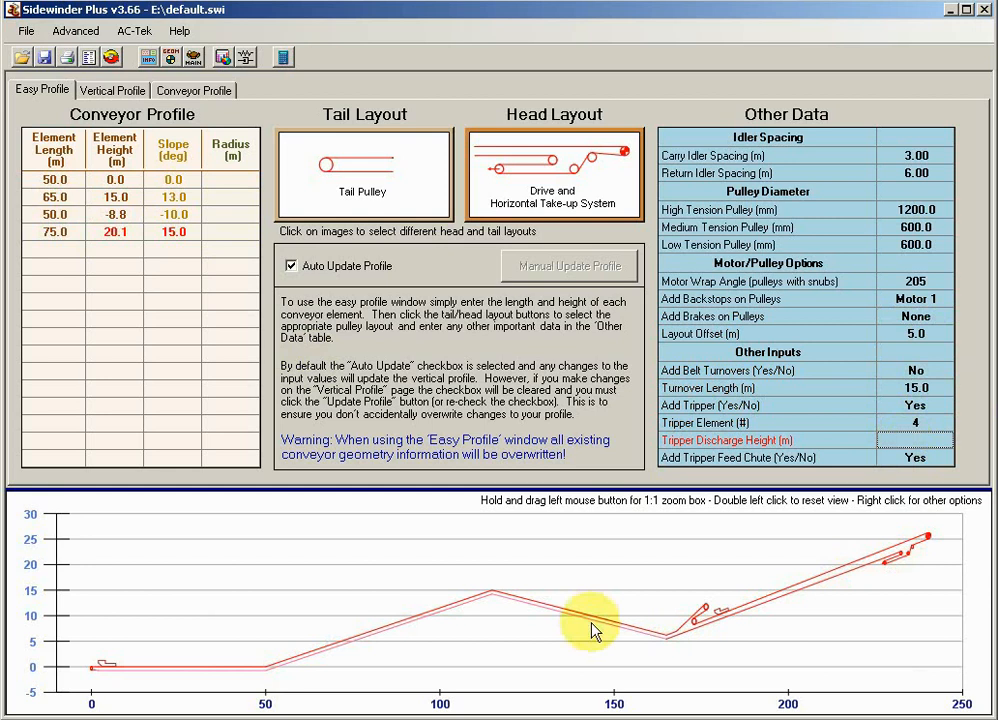
Compare the easy profile inputs with the detailed element table of the vertical profile
left_click(112, 90)
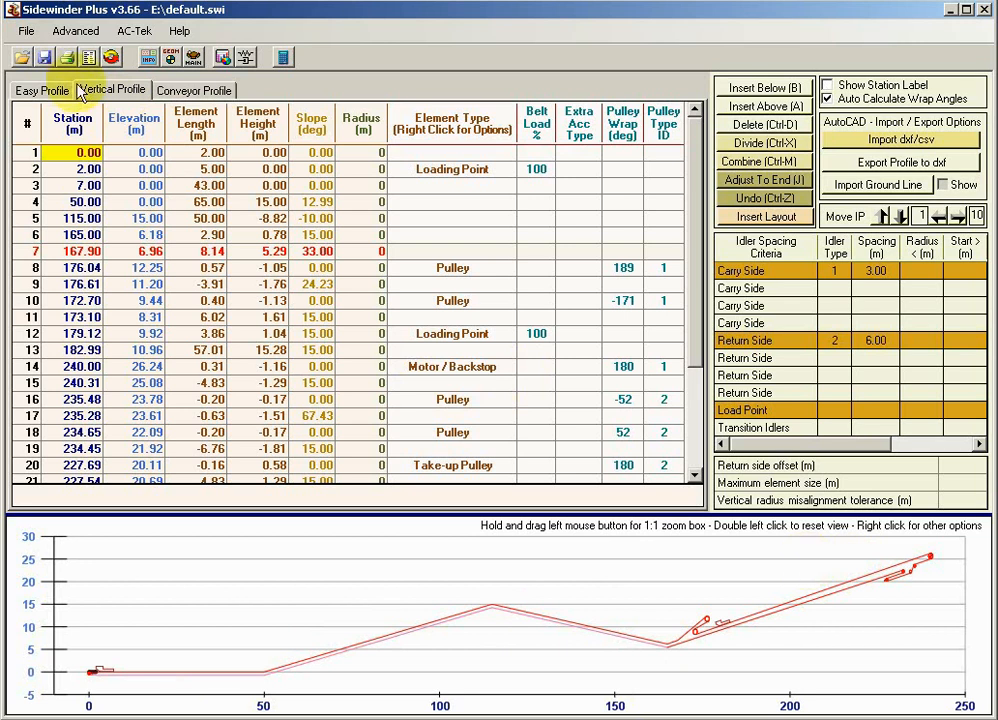
left_click(42, 89)
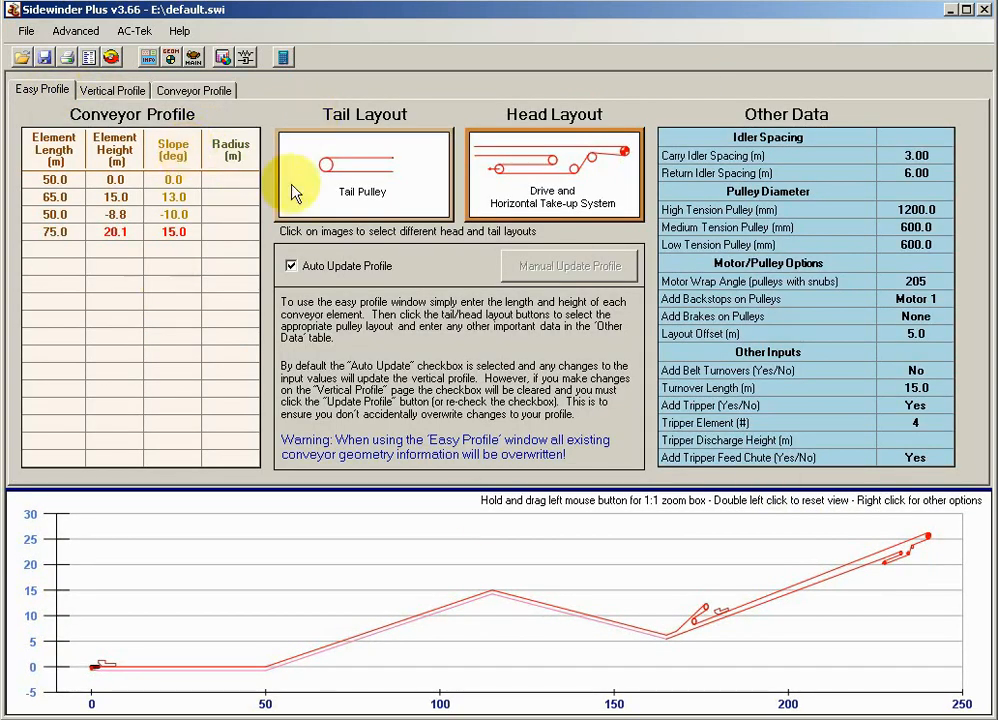
left_click(113, 92)
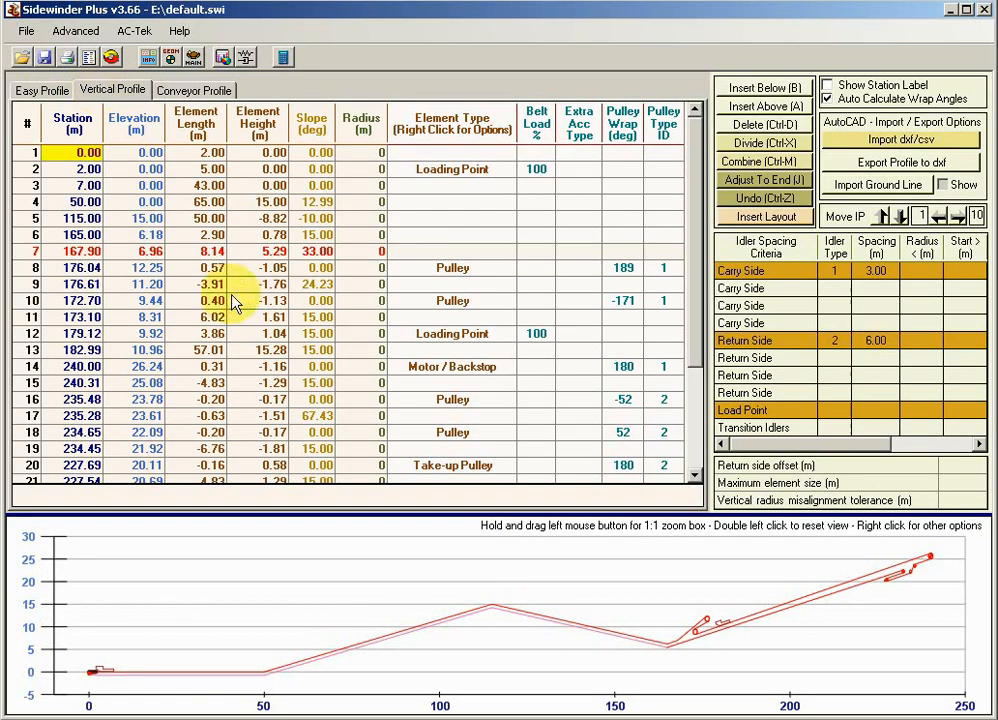
Step through the vertical profile's elements to element 19 and zoom in on the head drive and take-up in the drawing
key("Down")
key("Down")
key("Down")
key("Down")
key("Down")
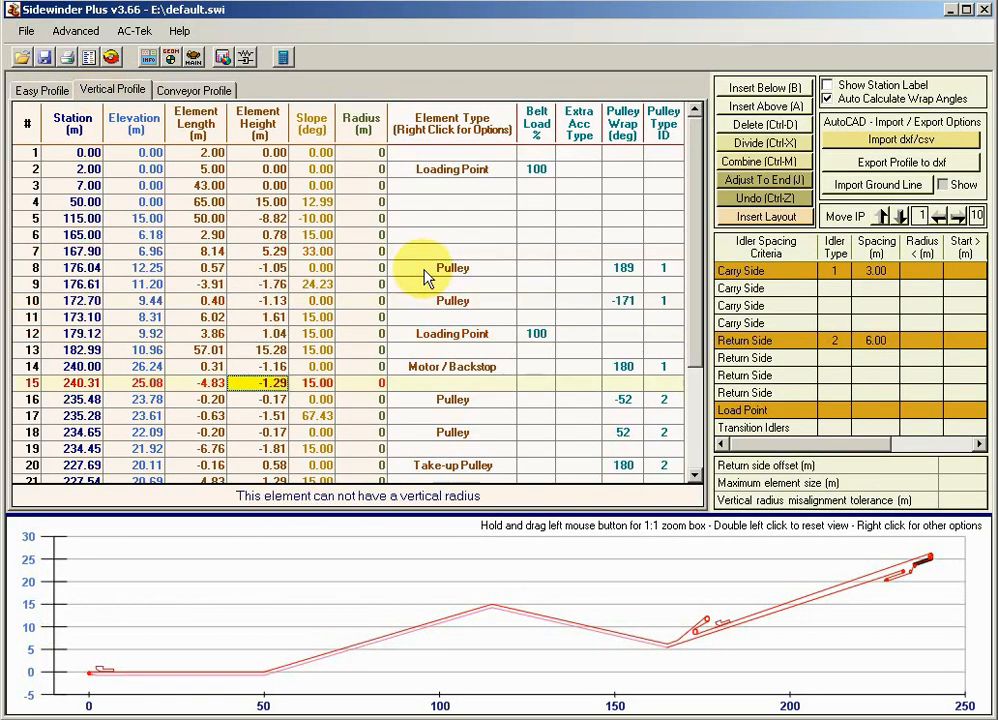
key("Up")
key("Up")
key("Down")
key("Down")
key("Down")
key("Down")
key("Down")
key("Down")
key("Down")
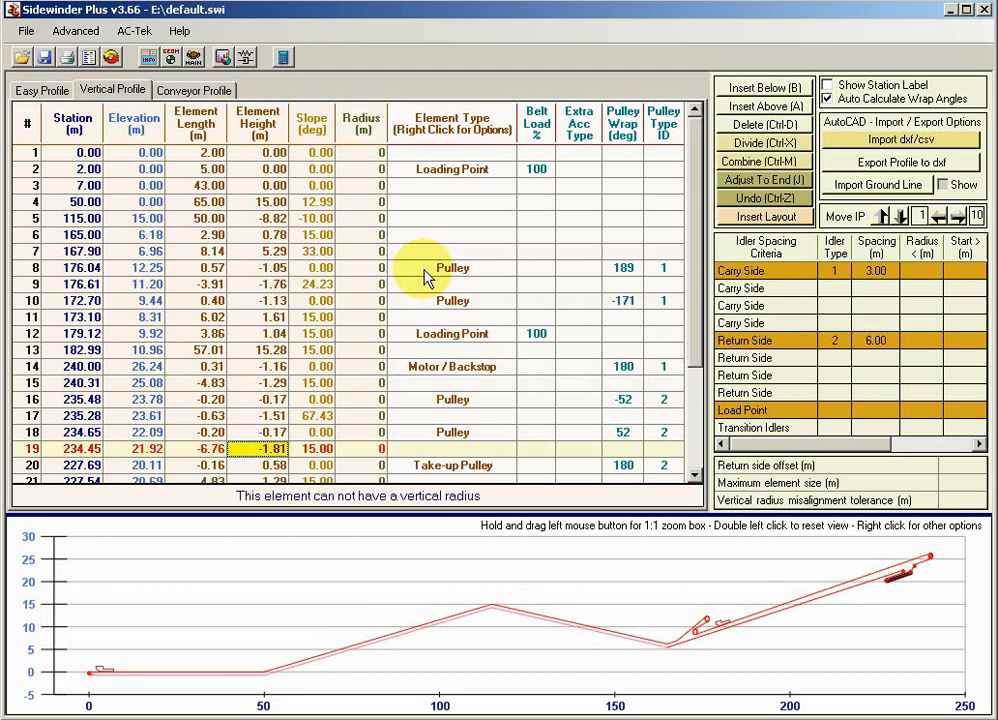
key("Up")
key("Up")
key("Down")
key("Right")
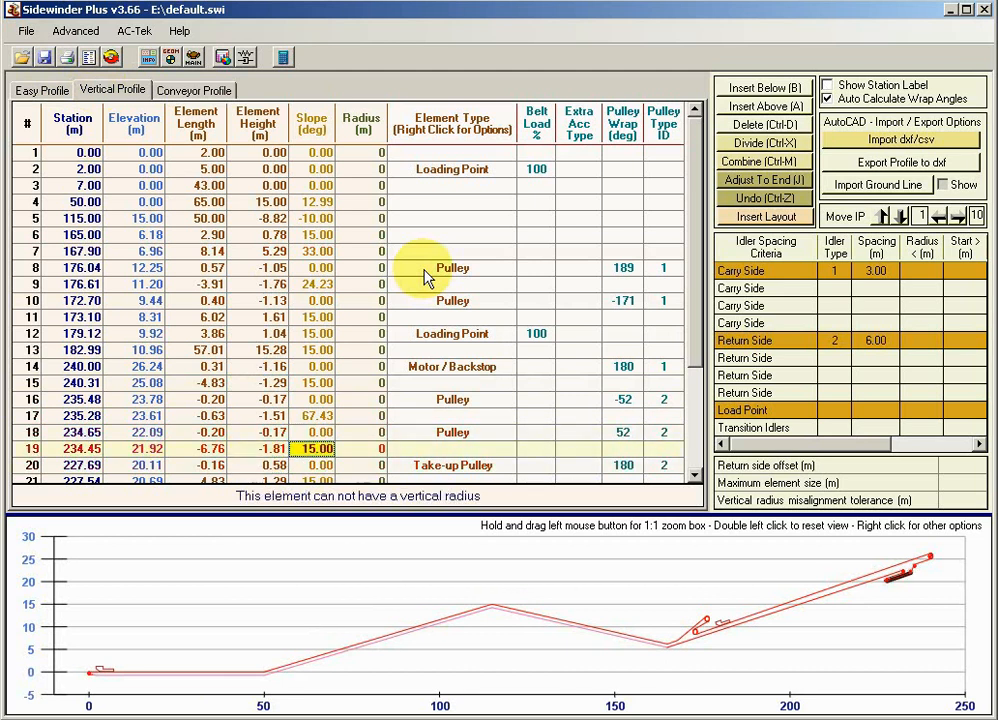
left_click_drag(869, 548, 942, 597)
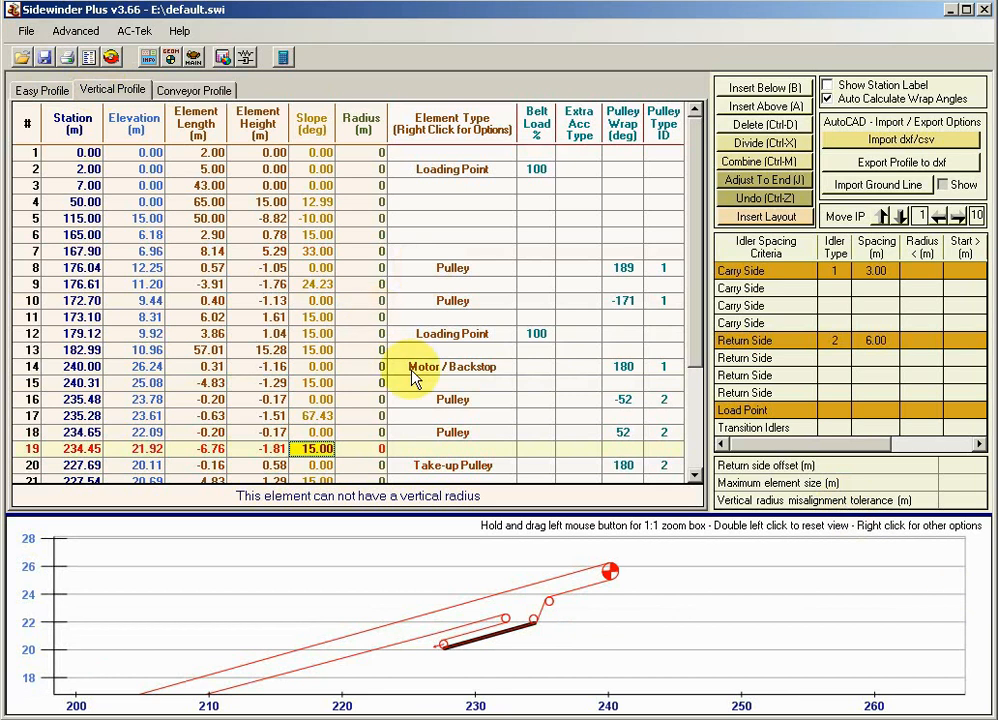
Examine the pulley type IDs of elements 16 and 18, the loading point at element 12, and elements 8 and 6
left_click(659, 401)
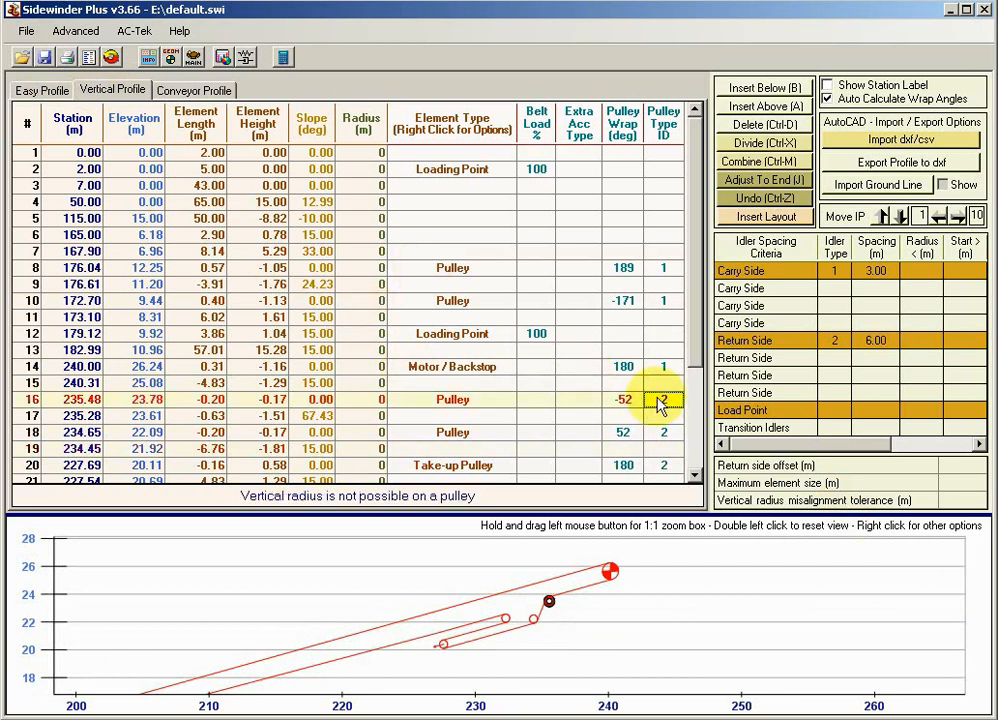
key("Down")
key("Down")
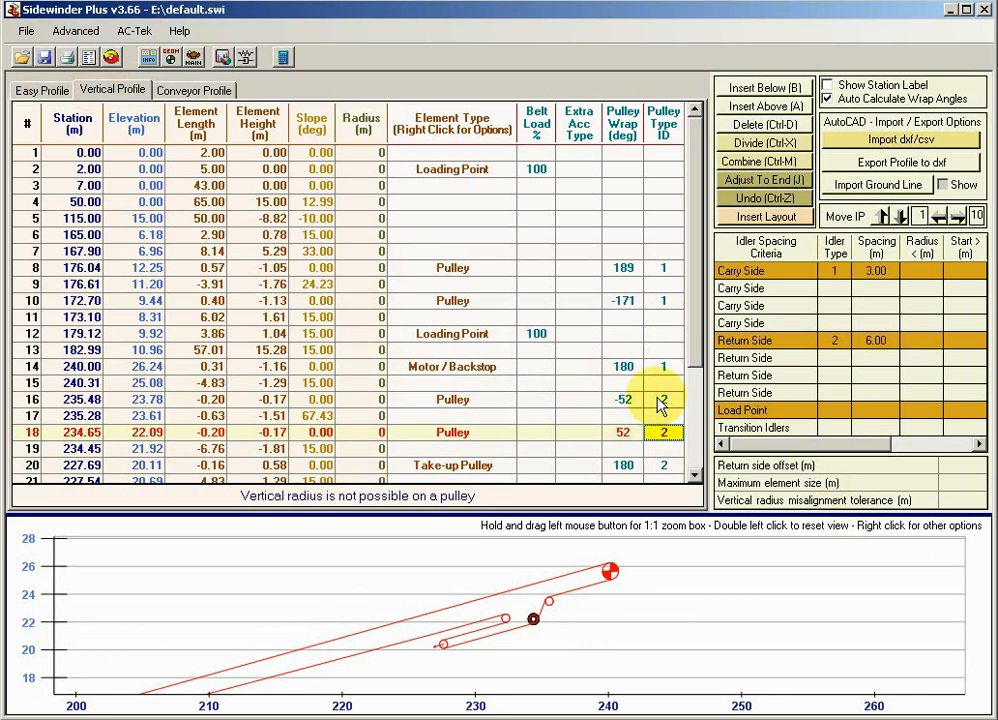
left_click(423, 336)
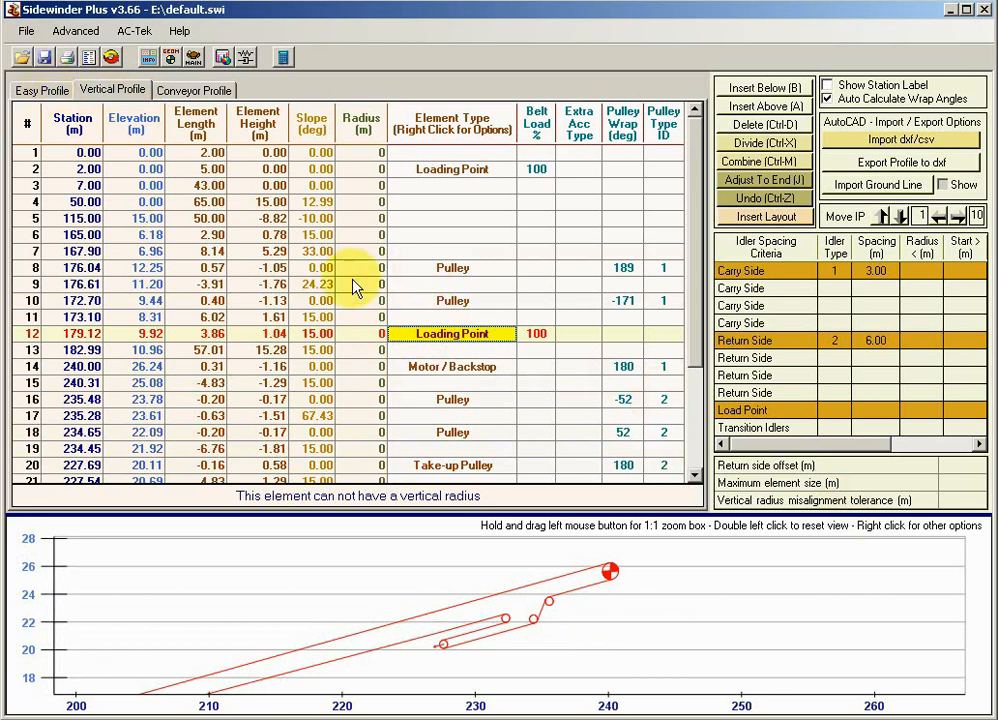
left_click(447, 270)
left_click(203, 238)
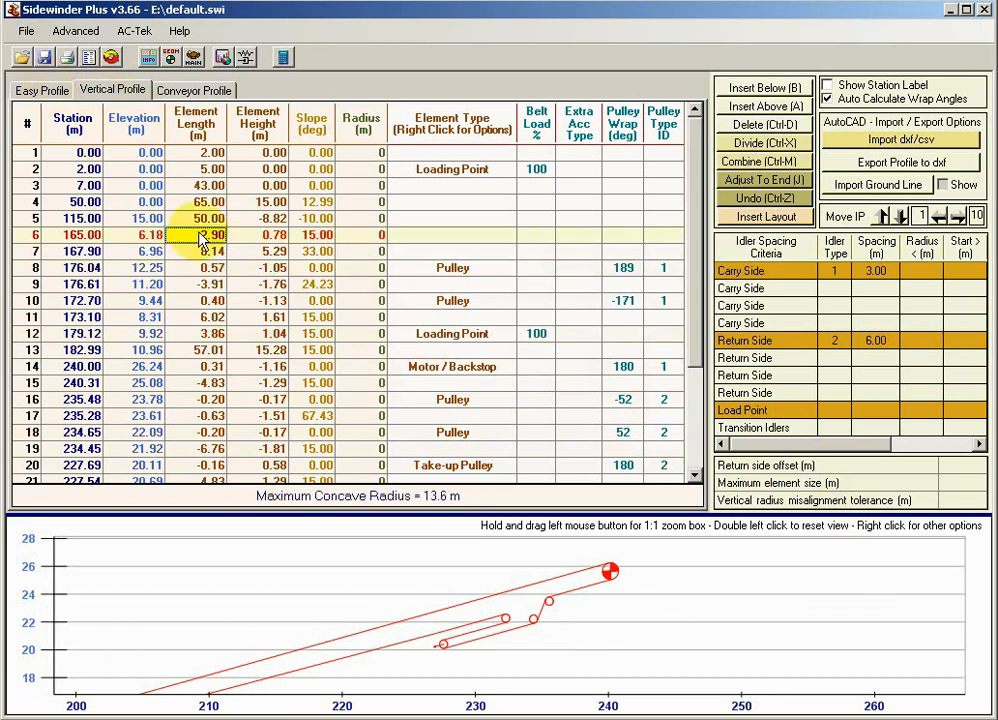
Show the whole conveyor in the drawing and set the length of element 4 in the vertical profile to 75 m
left_click(238, 204)
right_click(437, 632)
left_click(470, 640)
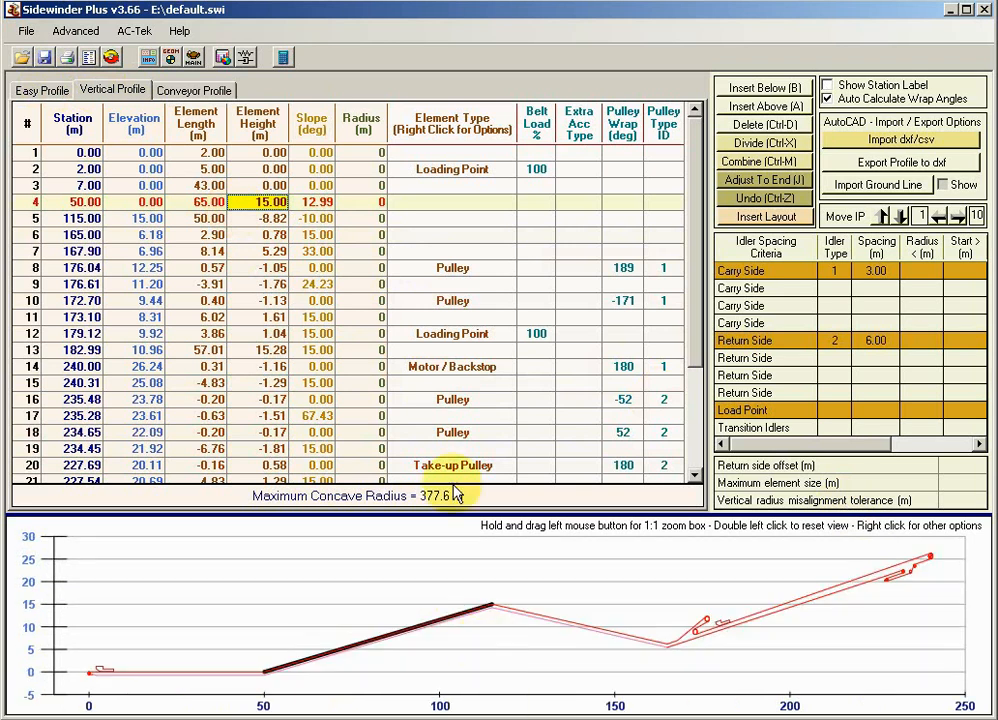
left_click(205, 204)
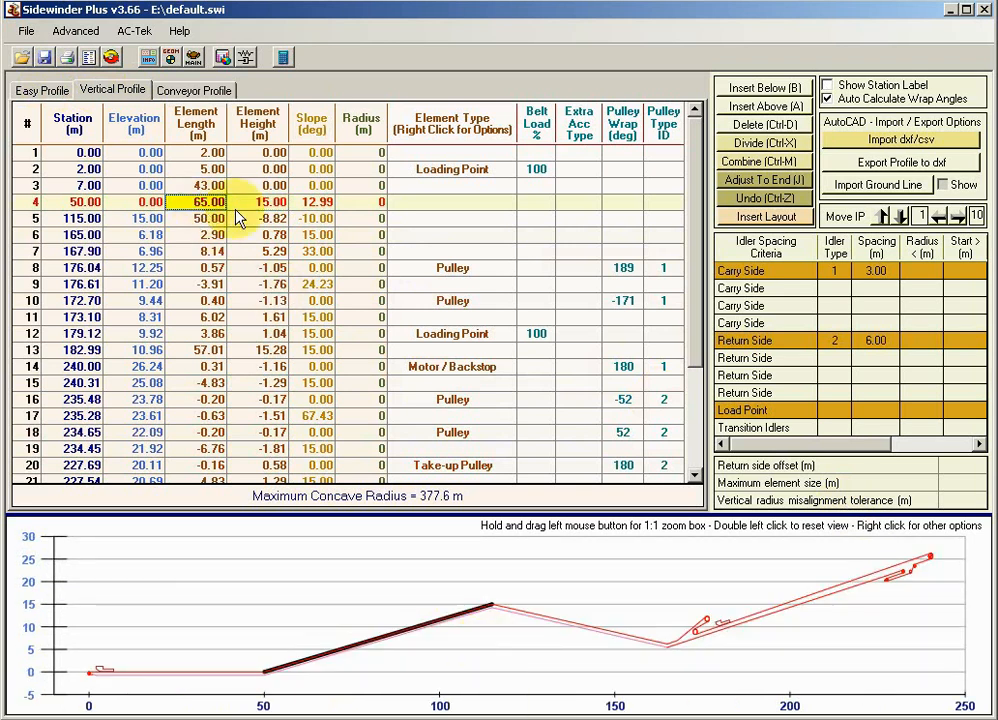
type("75")
key("Up")
key("Down")
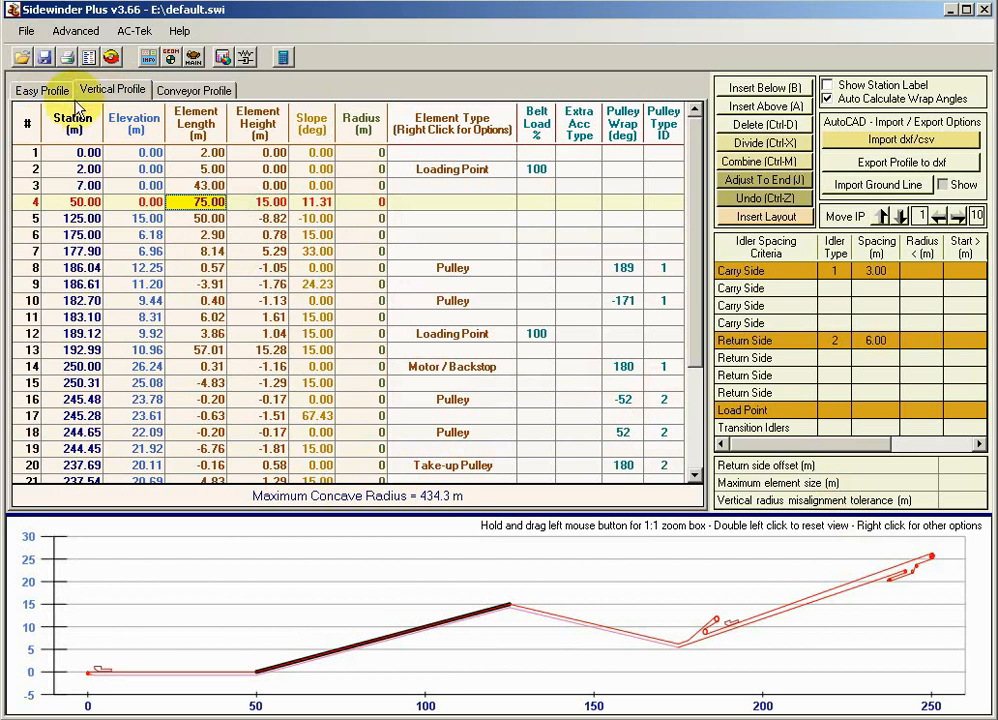
Manually update the profile from the easy profile inputs, overwriting the vertical profile edit, and return to the vertical profile's element table
left_click(38, 88)
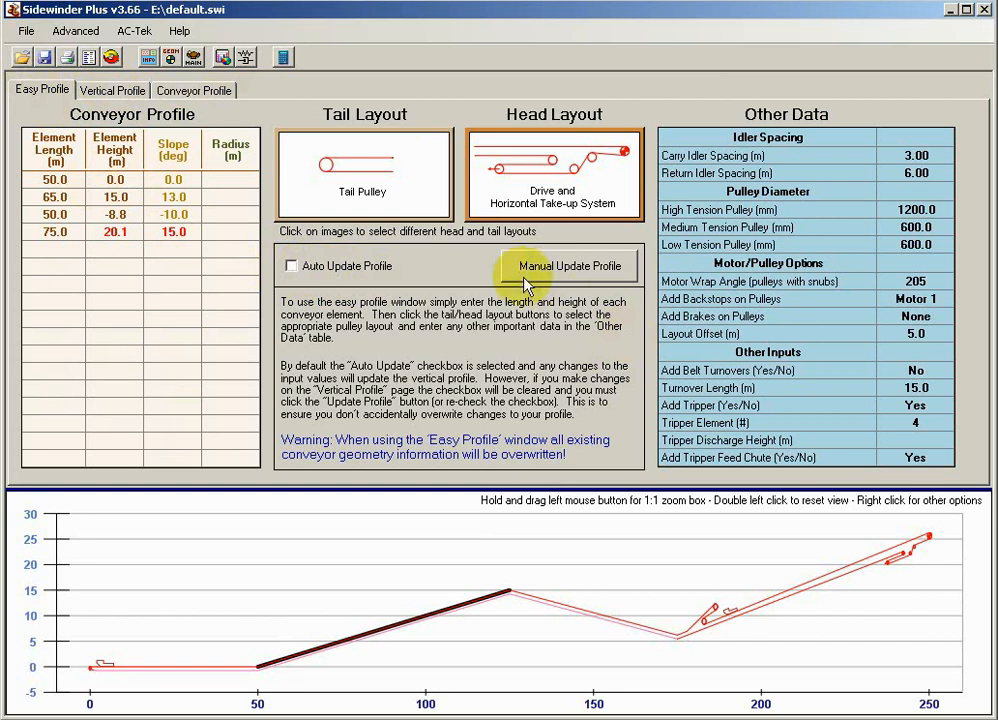
left_click(553, 267)
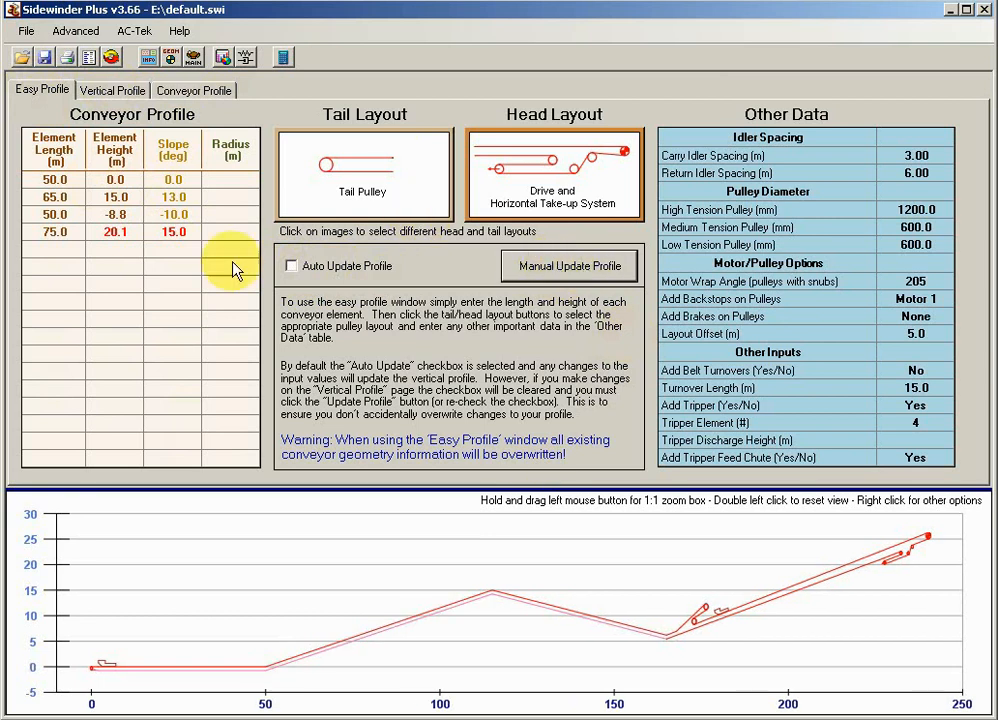
left_click(134, 90)
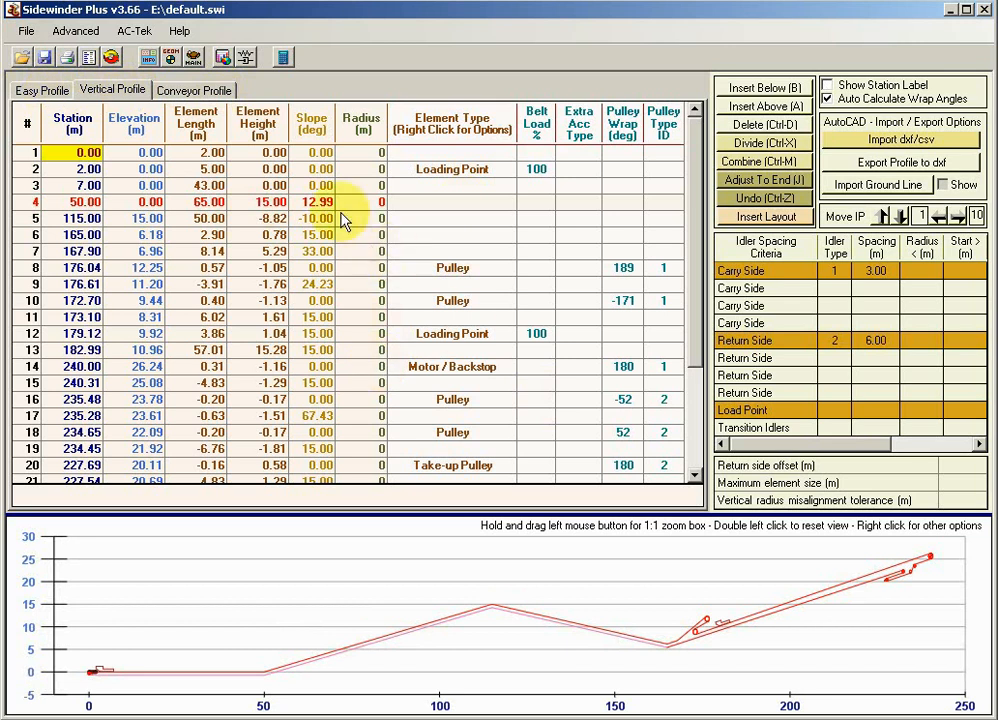
Review the tripper's pulley and loading point elements in the vertical profile and go back to the easy profile
left_click(434, 272)
left_click(421, 303)
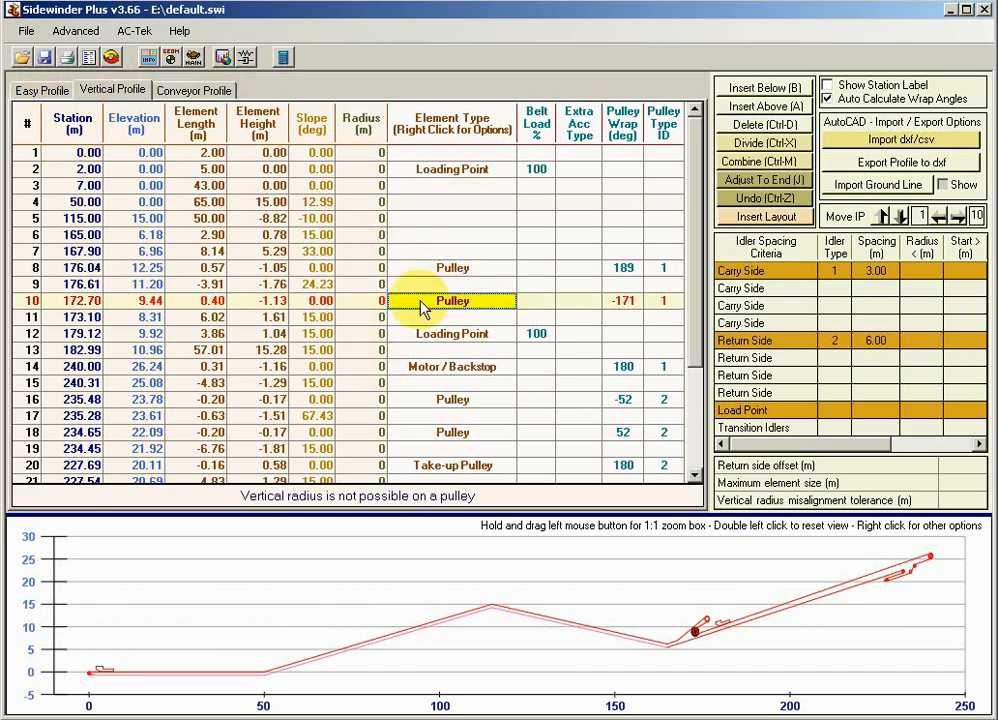
key("Down")
key("Down")
key("Up")
key("Up")
left_click(35, 89)
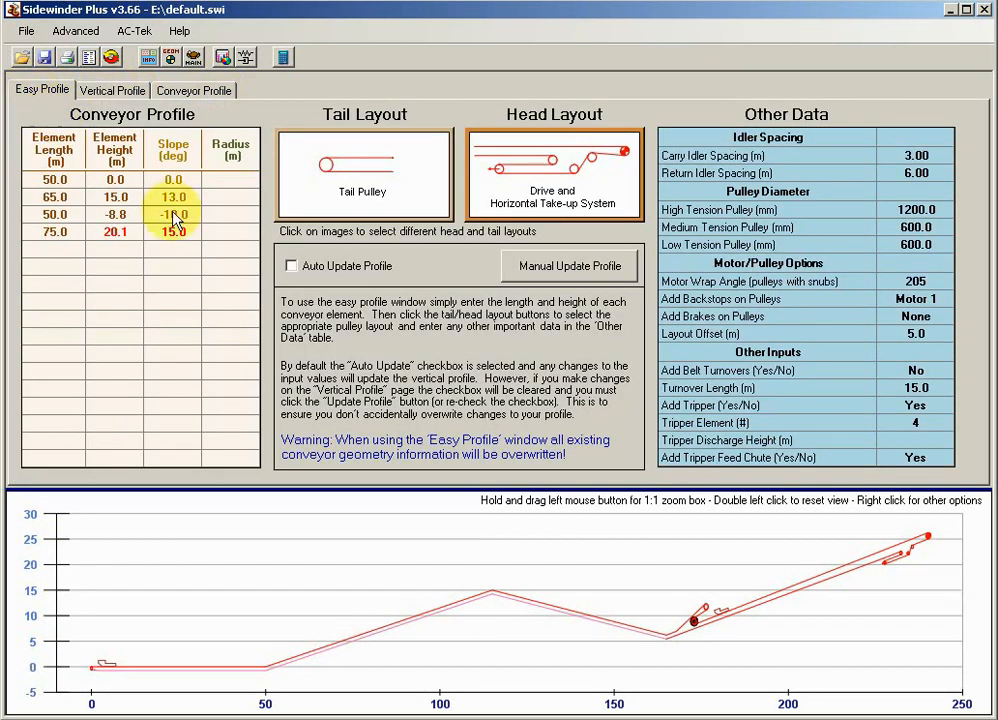